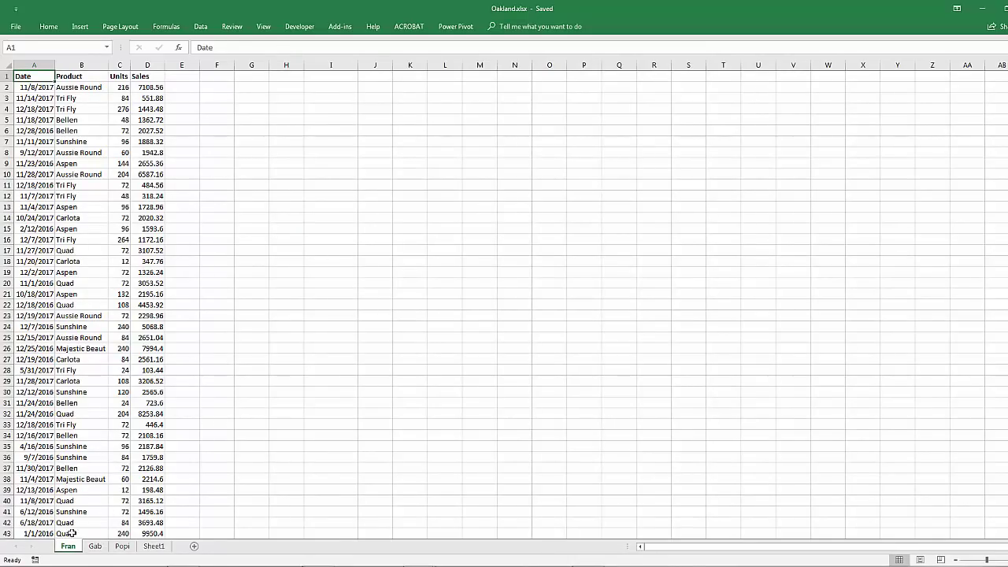
# Look through the remaining salesperson worksheets and Sheet1 of the Oakland workbook.
pyautogui.click(95, 548)
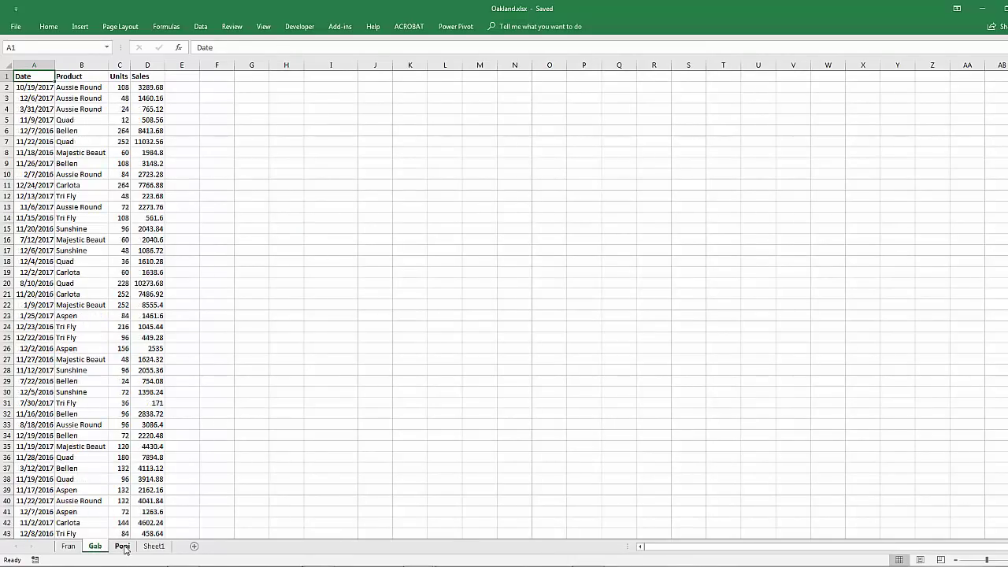
pyautogui.click(122, 546)
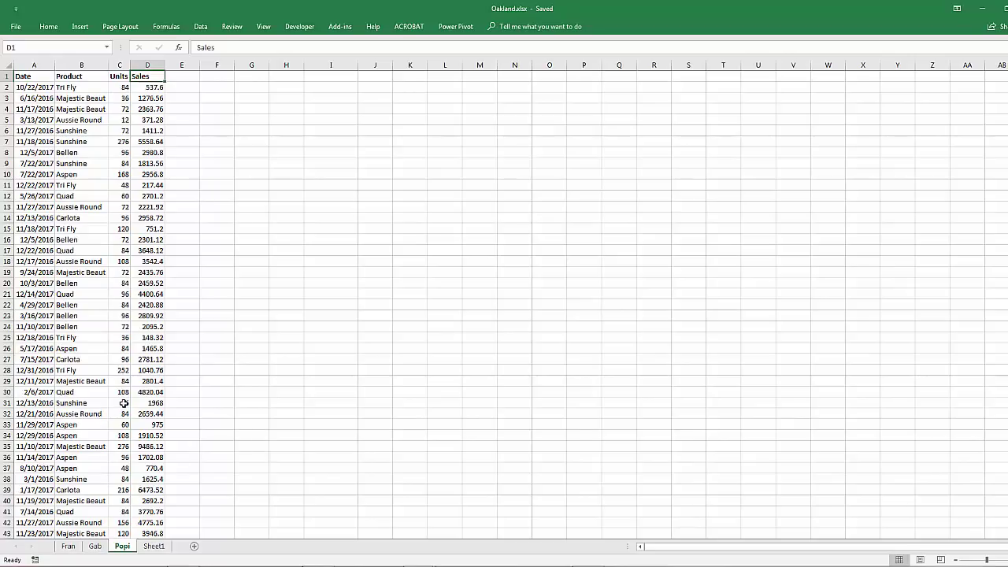
pyautogui.click(154, 546)
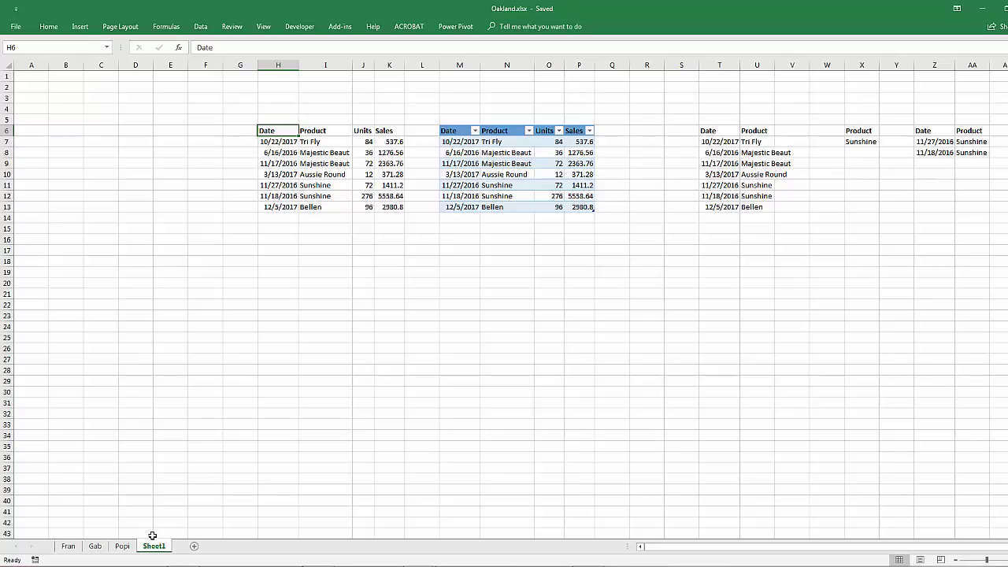
# Inspect the ranges behind the defined names SmallTable, SmallTable02, Print_Area and Criteria on Sheet1.
pyautogui.click(108, 47)
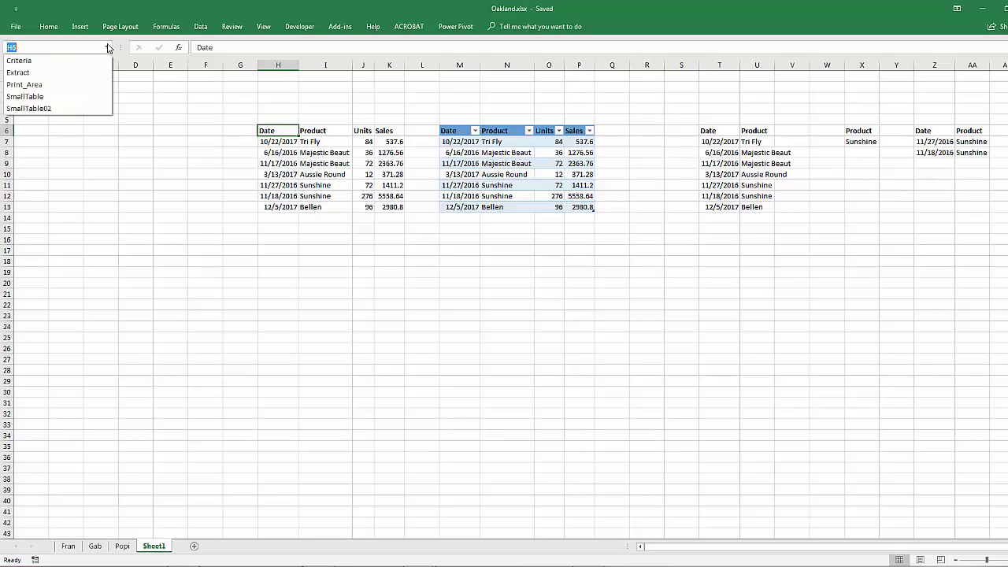
pyautogui.click(27, 96)
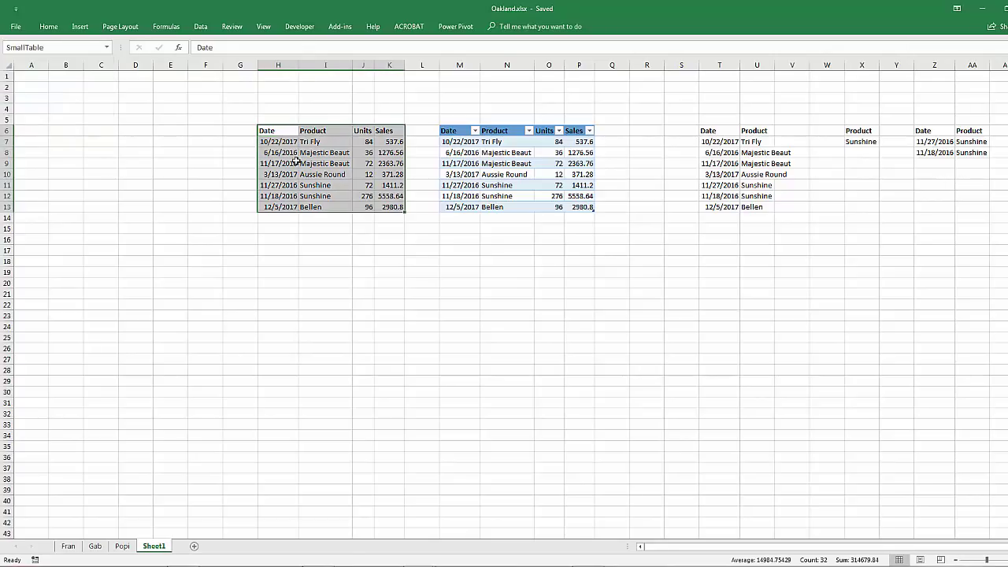
pyautogui.click(108, 49)
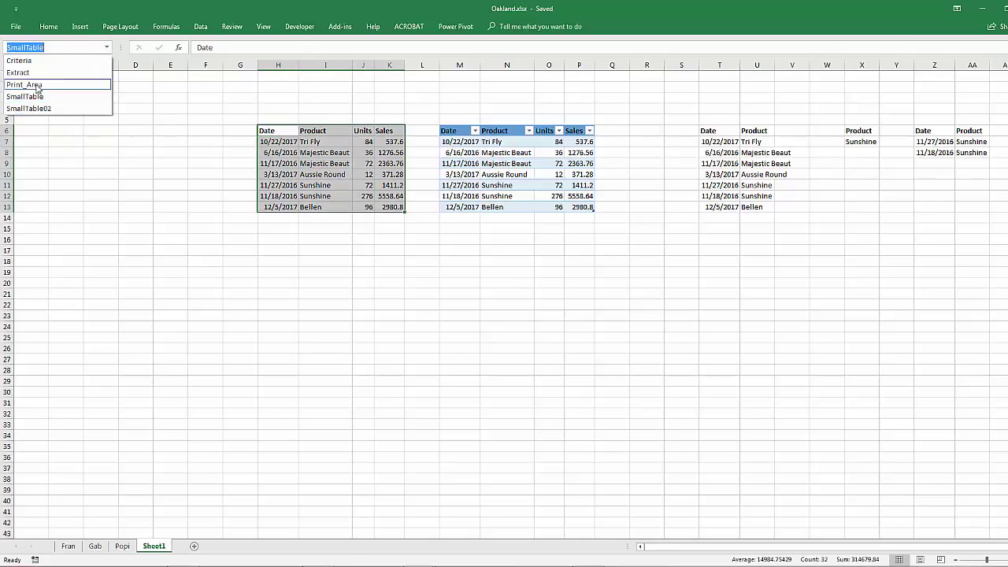
pyautogui.click(44, 108)
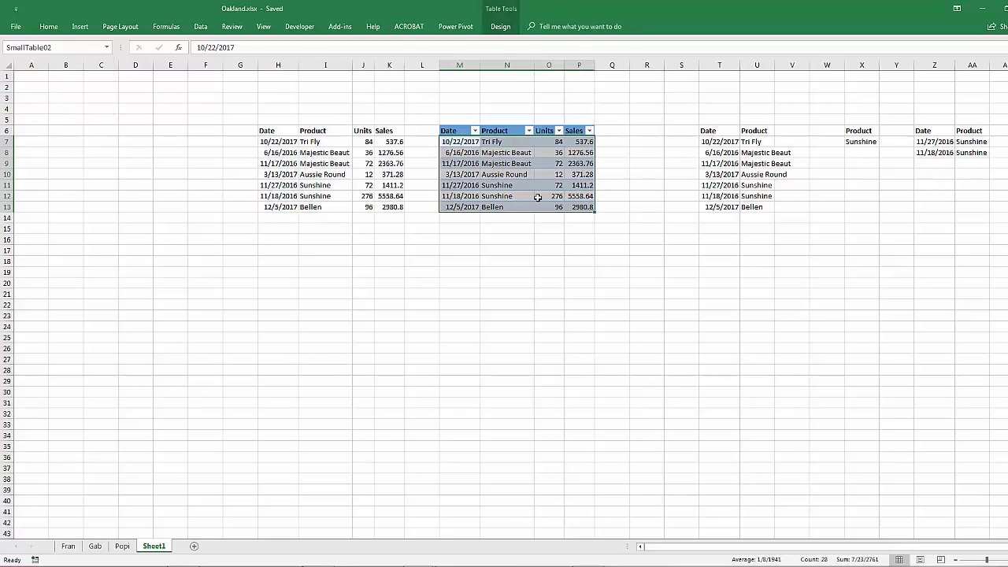
pyautogui.click(108, 48)
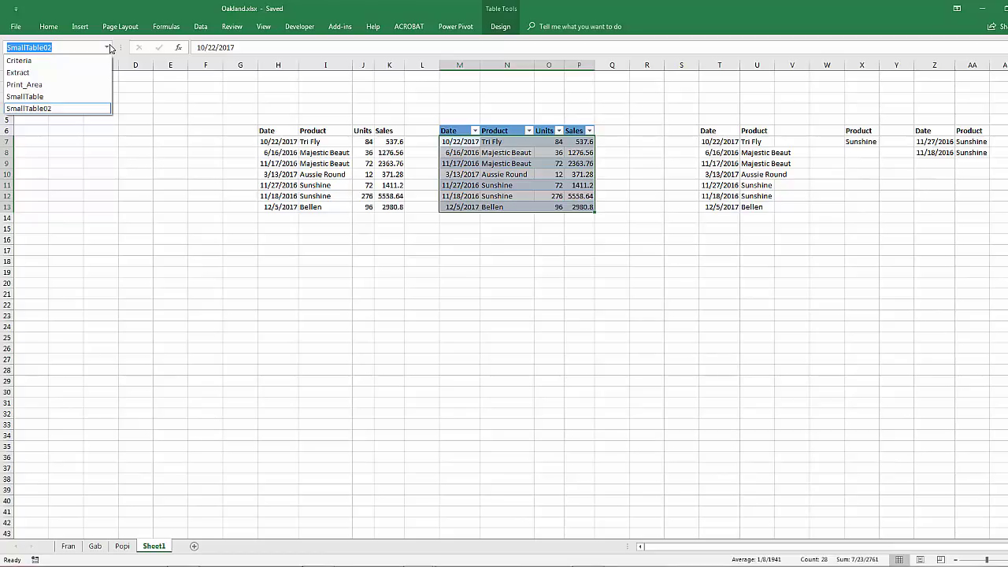
pyautogui.click(58, 89)
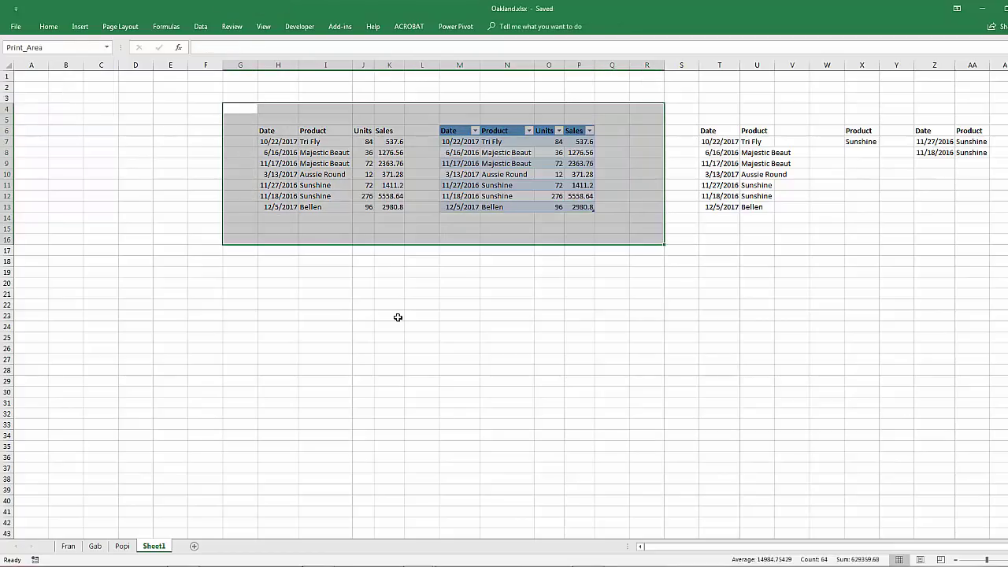
pyautogui.click(107, 48)
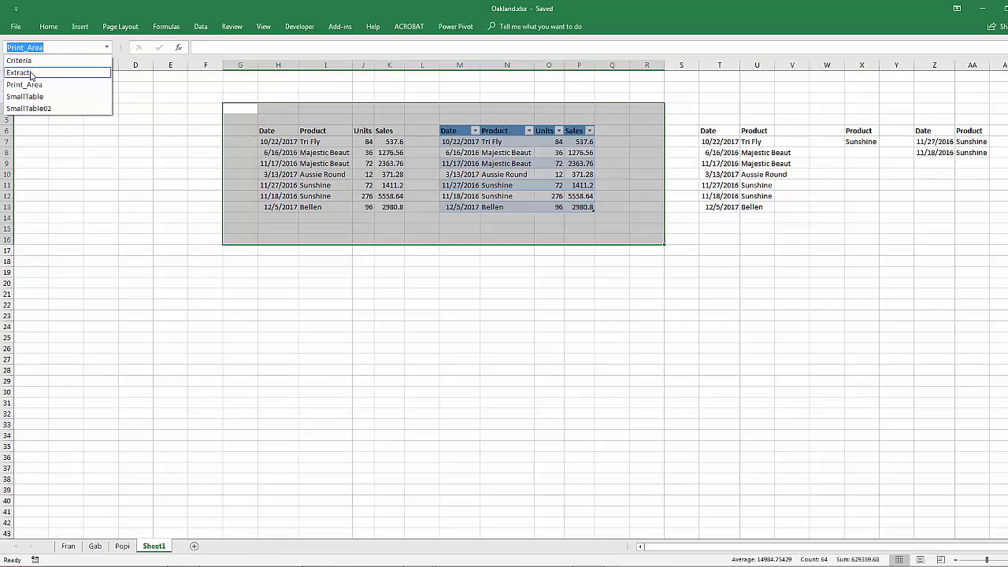
pyautogui.click(24, 61)
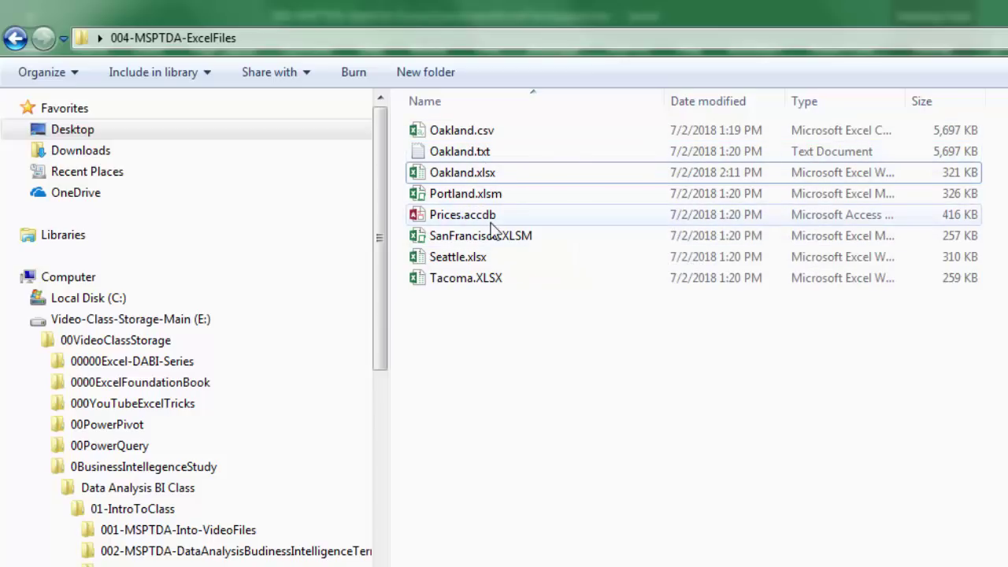
# In Windows Explorer, check the file extensions of Oakland.xlsx, SanFrancisco.XLSM and Portland.xlsm in the 004-MSPTDA-ExcelFiles folder.
pyautogui.click(456, 175)
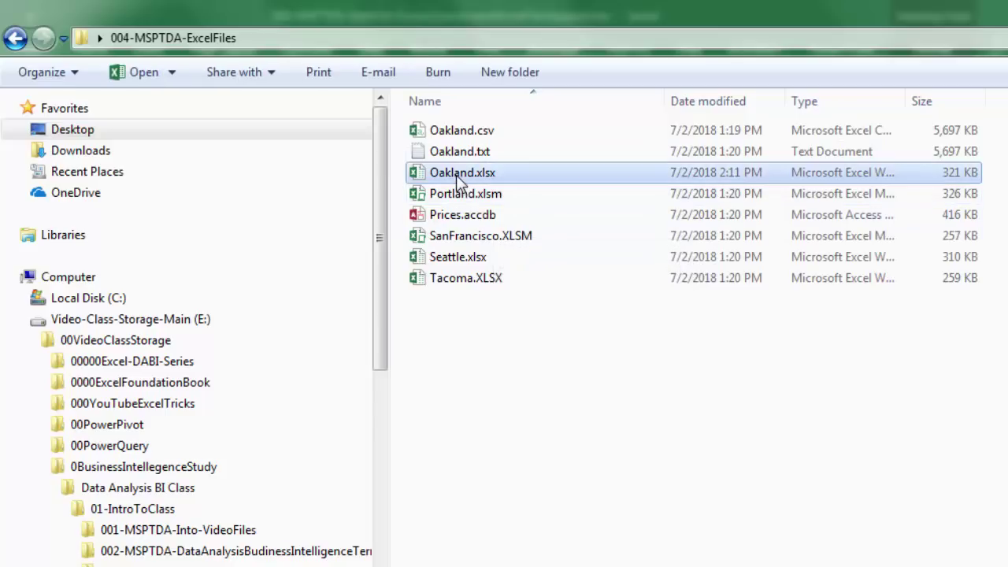
pyautogui.click(487, 242)
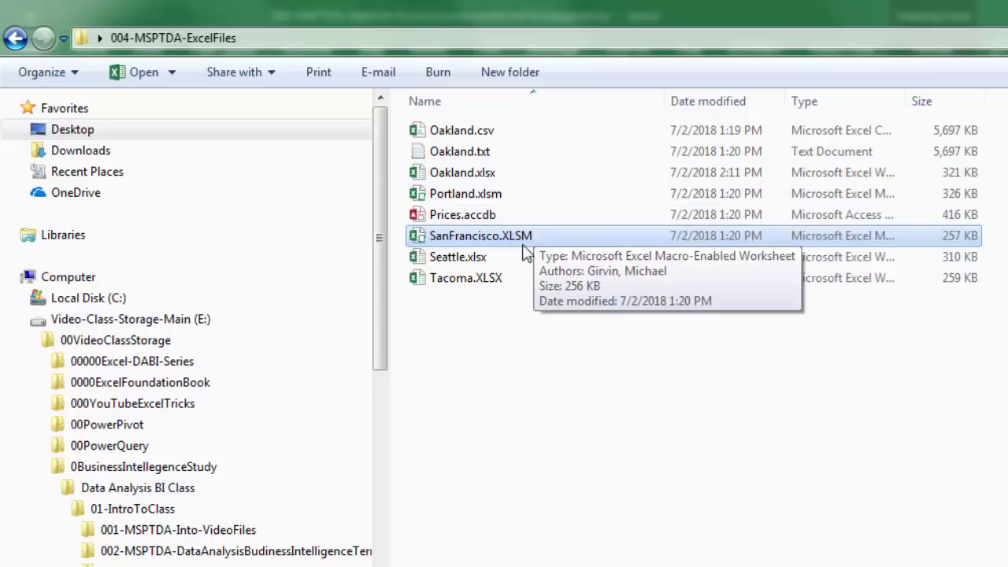
pyautogui.click(488, 196)
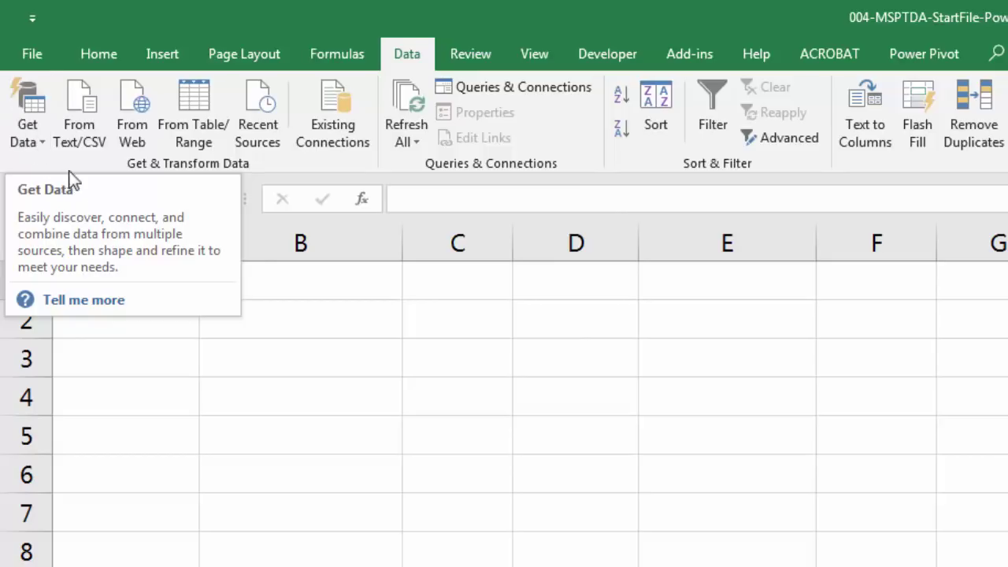
# In Excel, get data from the desktop folder 004-MSPTDA-ExcelFiles and open its file list for transformation in the Power Query Editor.
pyautogui.click(43, 143)
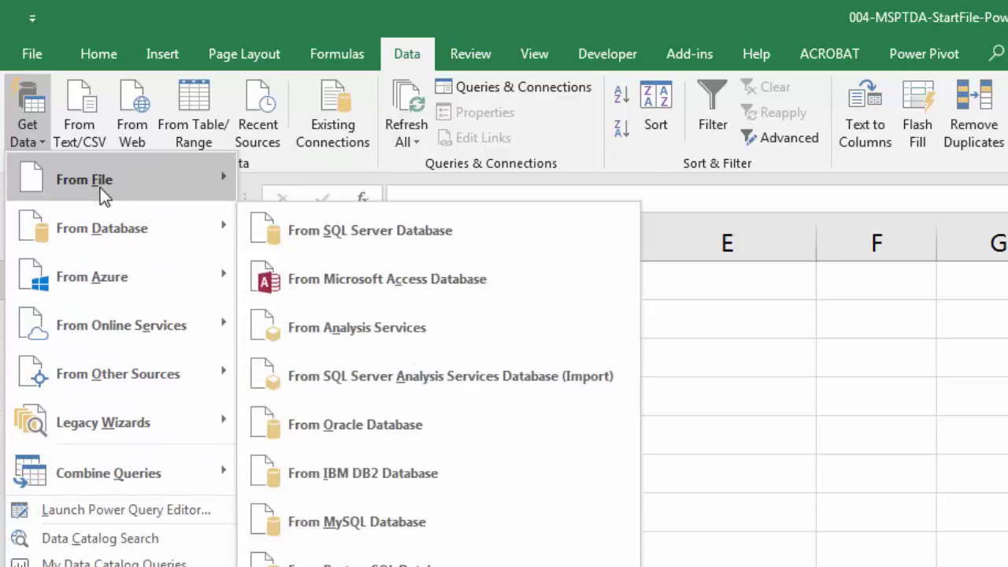
pyautogui.moveTo(100, 187)
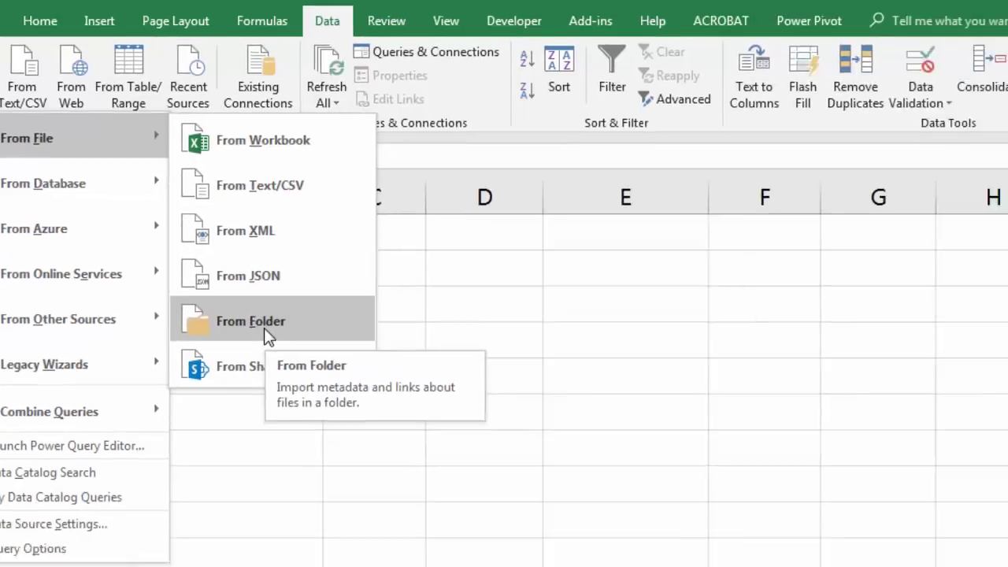
pyautogui.click(264, 328)
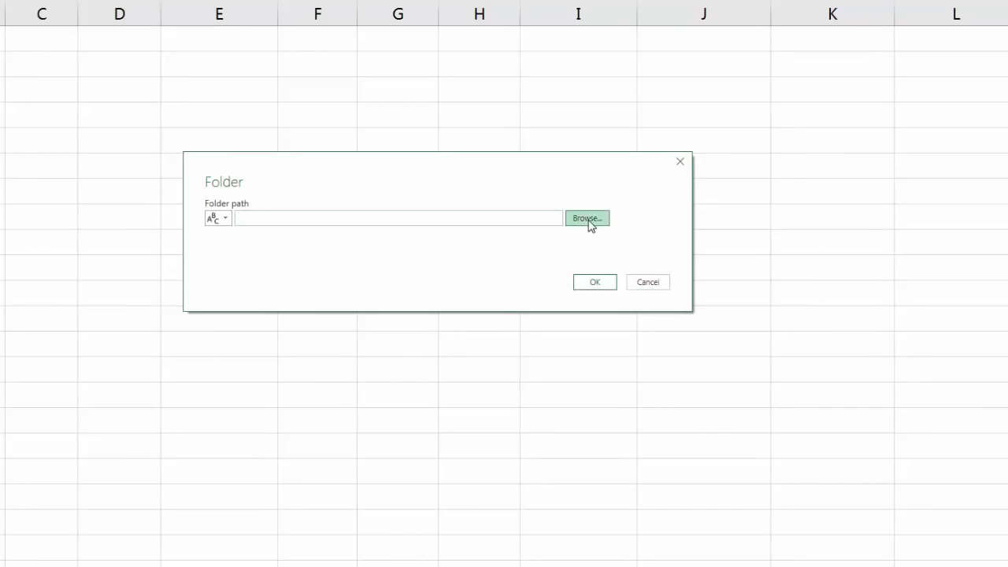
pyautogui.click(591, 224)
pyautogui.click(390, 292)
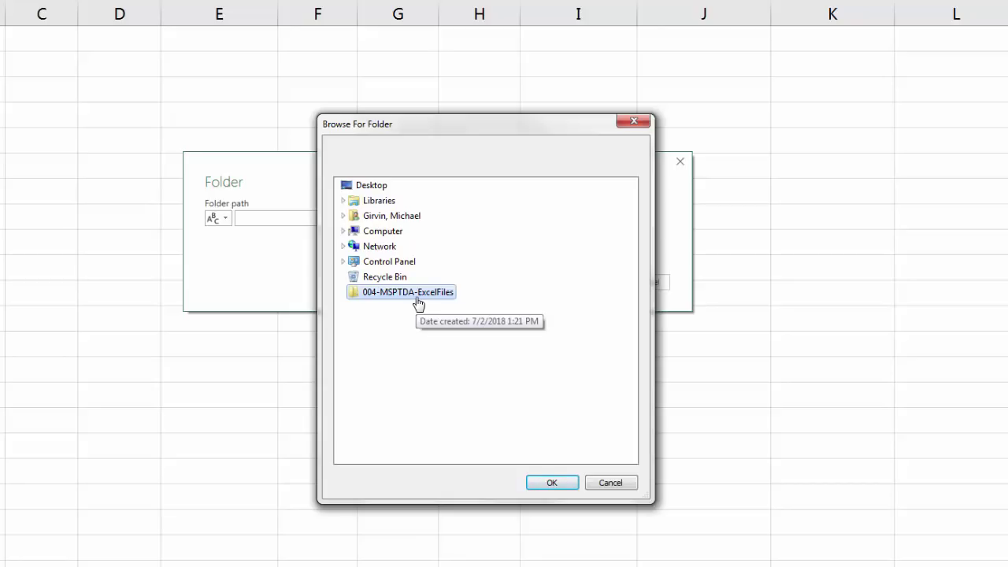
pyautogui.click(553, 483)
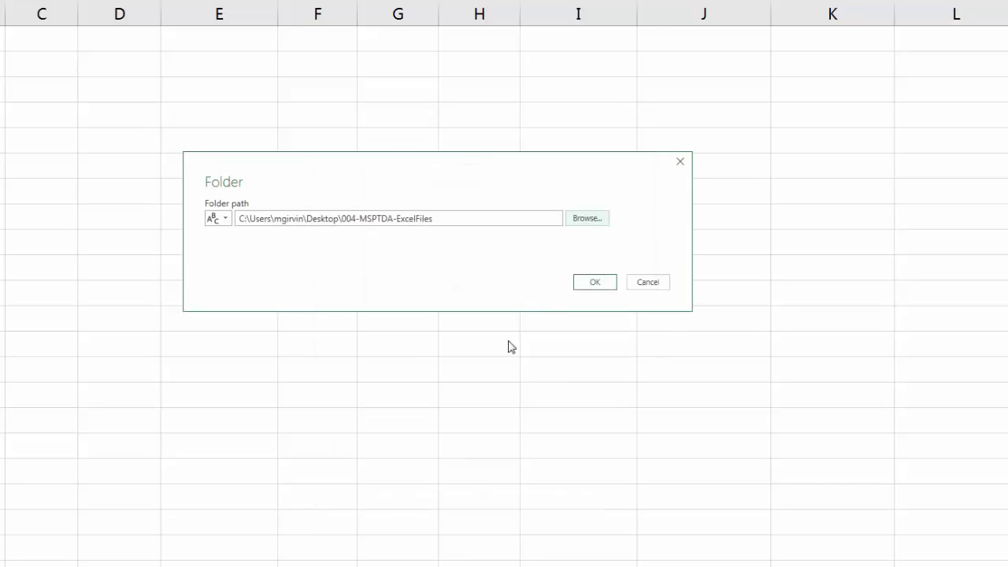
pyautogui.click(595, 283)
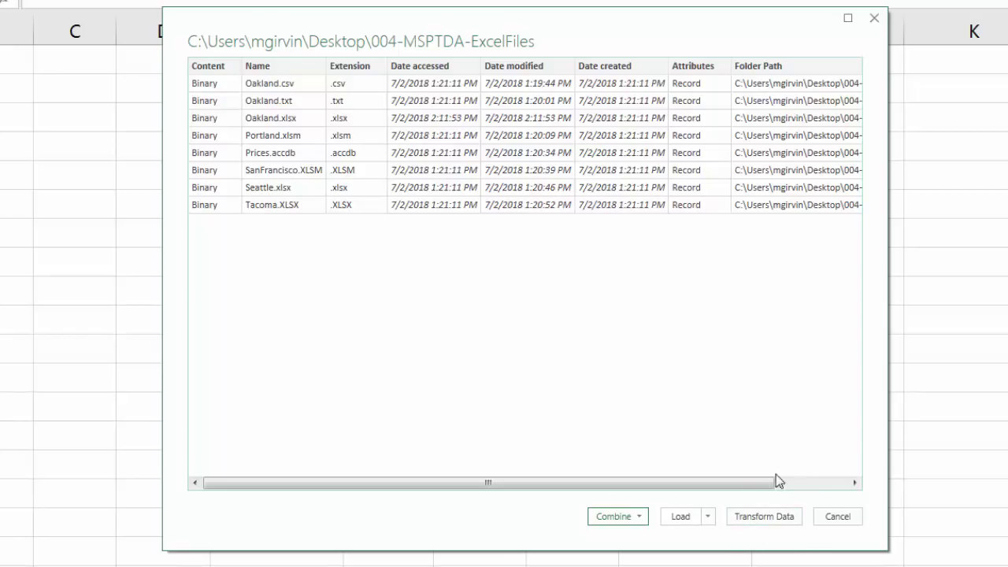
pyautogui.click(755, 516)
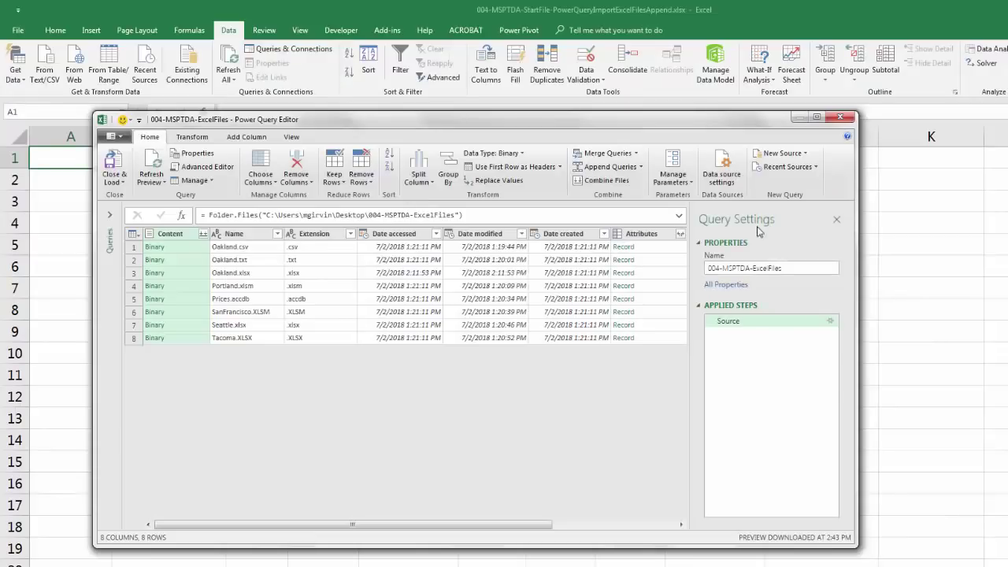
# Rename the folder query as AllExcelSheetDataIntoOneTable.
pyautogui.moveTo(803, 269); pyautogui.dragTo(677, 277)
pyautogui.write('AllExcelSheetDataIntoOneTable')
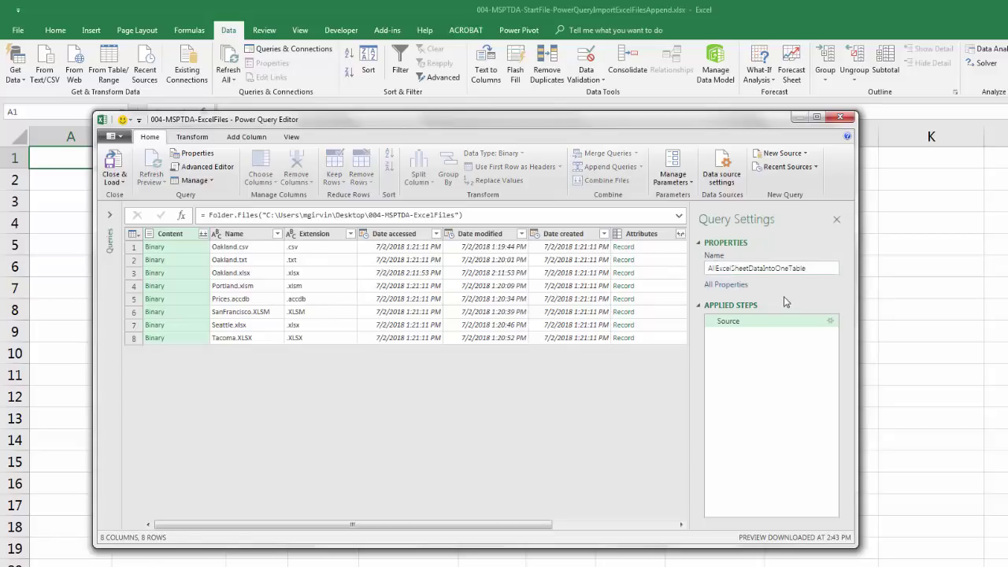
pyautogui.press('Return')
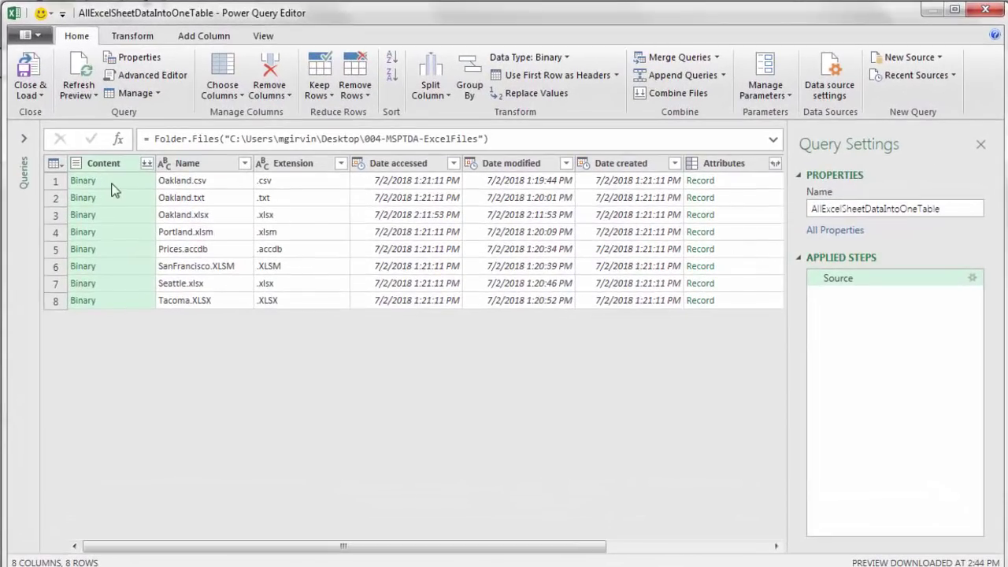
# Preview the binary content of Oakland.csv, Oakland.txt and Oakland.xlsx in the Content column.
pyautogui.click(147, 181)
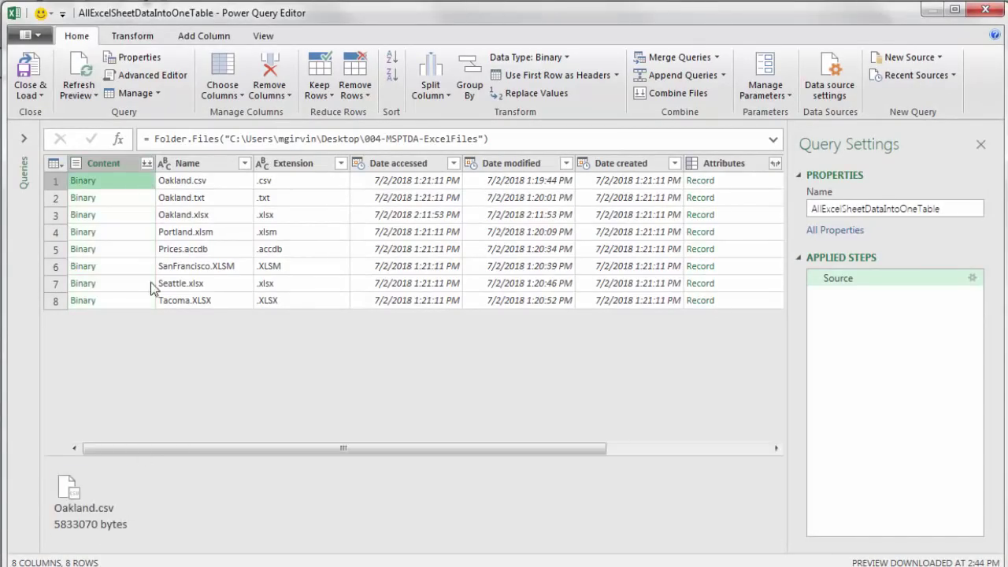
pyautogui.click(144, 197)
pyautogui.click(140, 215)
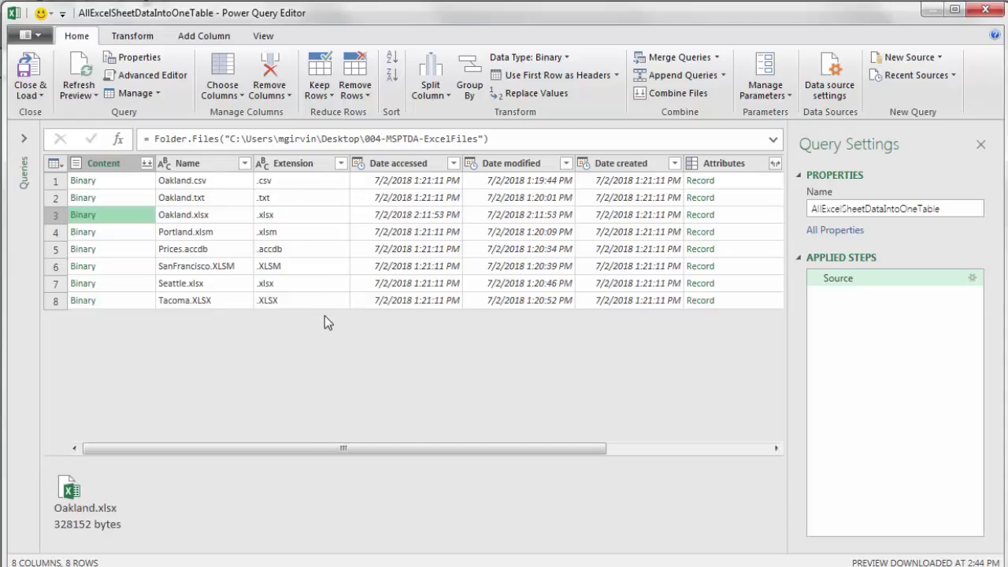
# Transform the text in the Extension column to lowercase.
pyautogui.rightClick(293, 169)
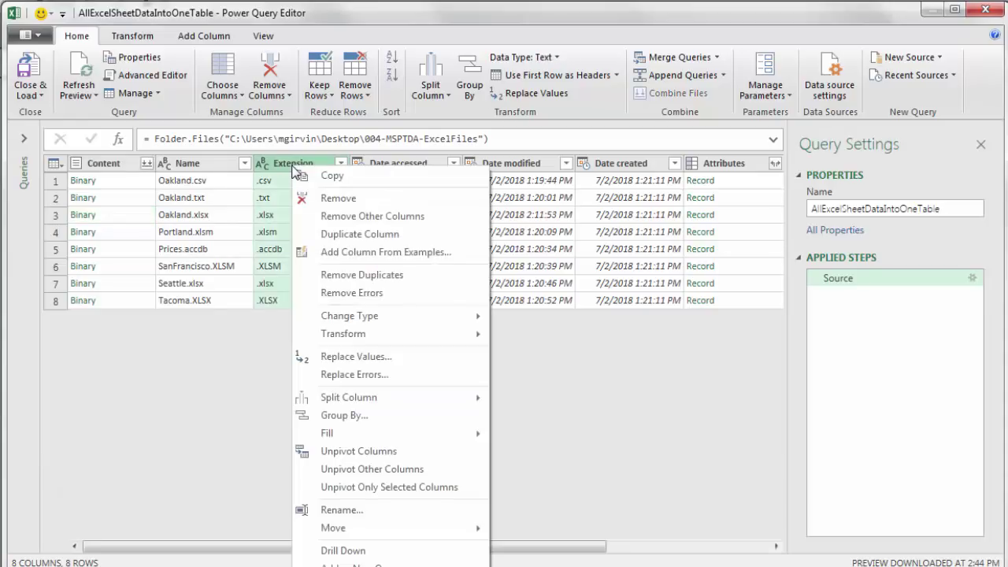
pyautogui.moveTo(376, 333)
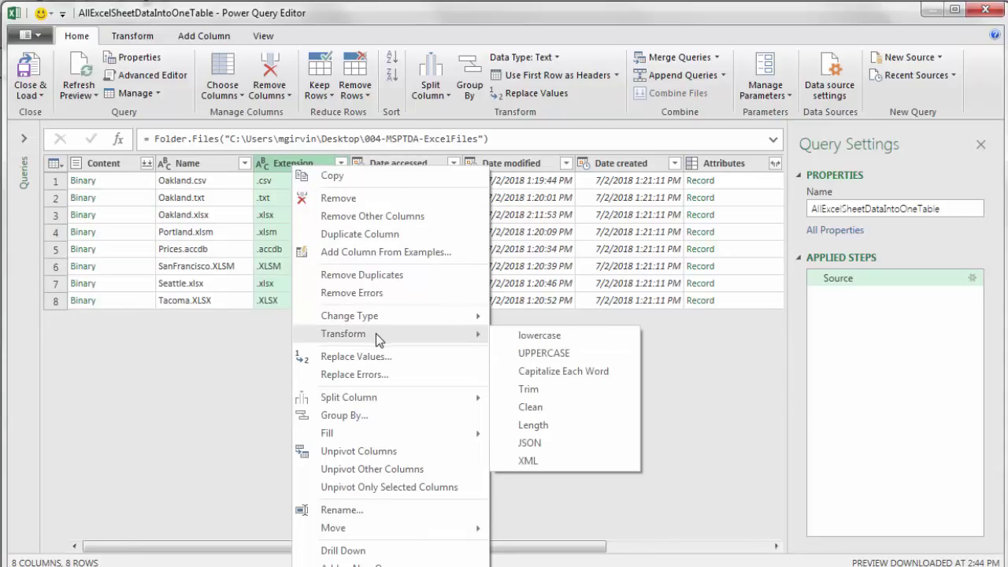
pyautogui.click(548, 341)
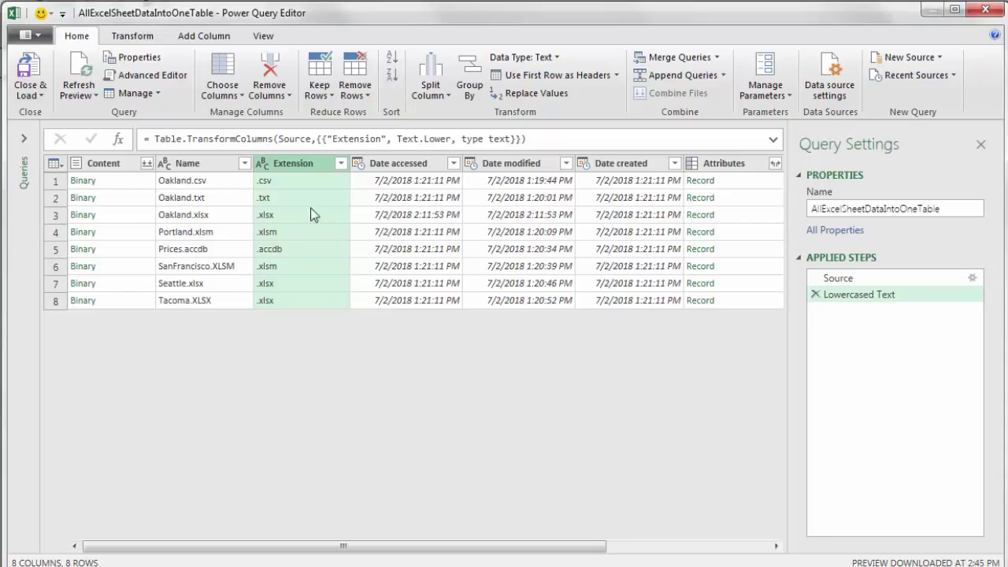
# Filter the Extension column to keep only rows whose value contains ".xls".
pyautogui.click(343, 163)
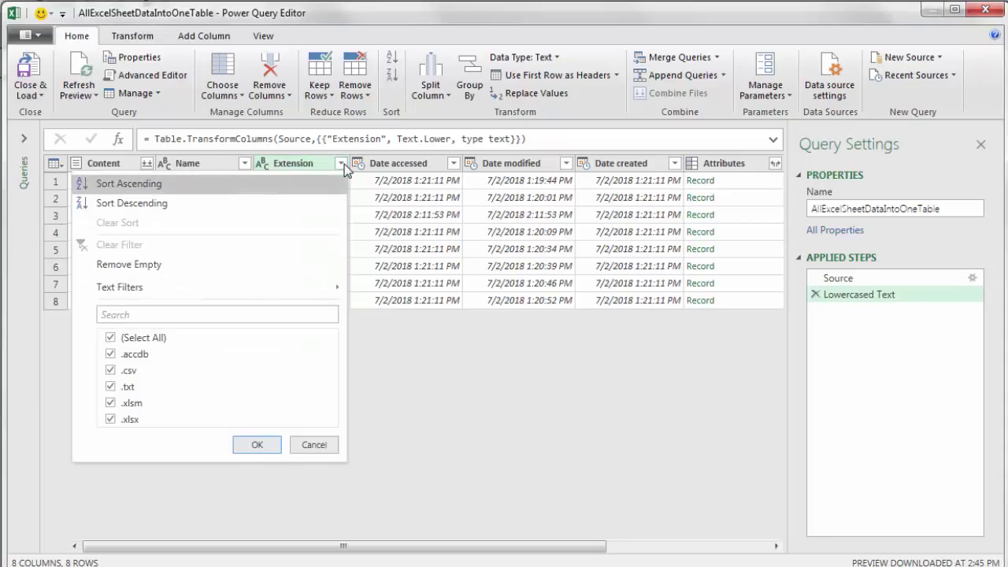
pyautogui.moveTo(257, 287)
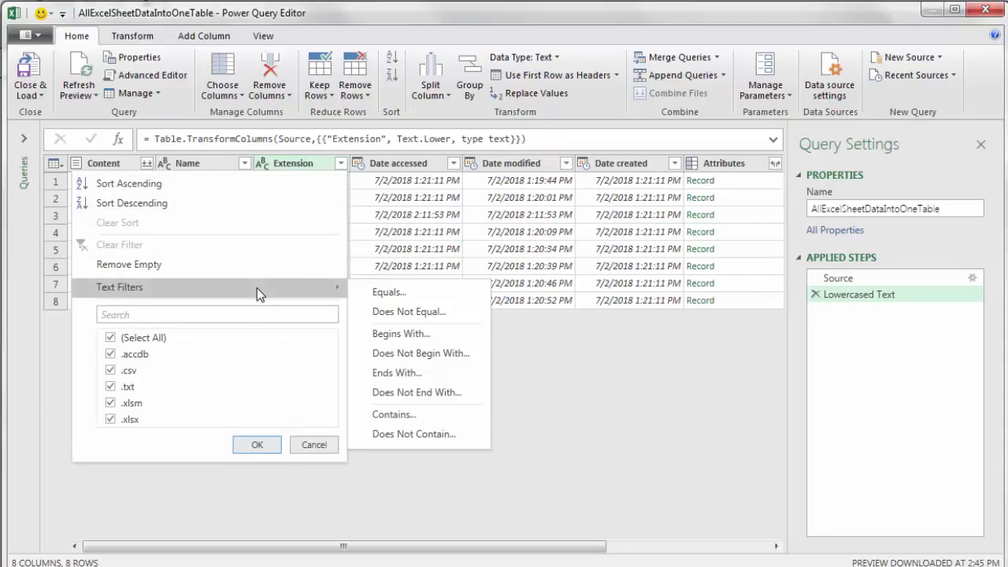
pyautogui.click(394, 415)
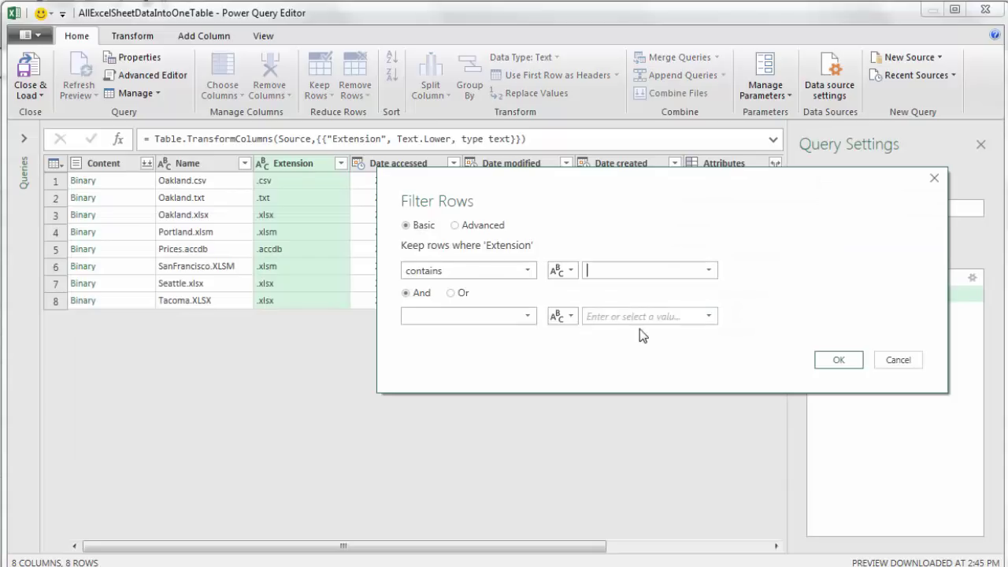
pyautogui.write('.xls')
pyautogui.click(833, 366)
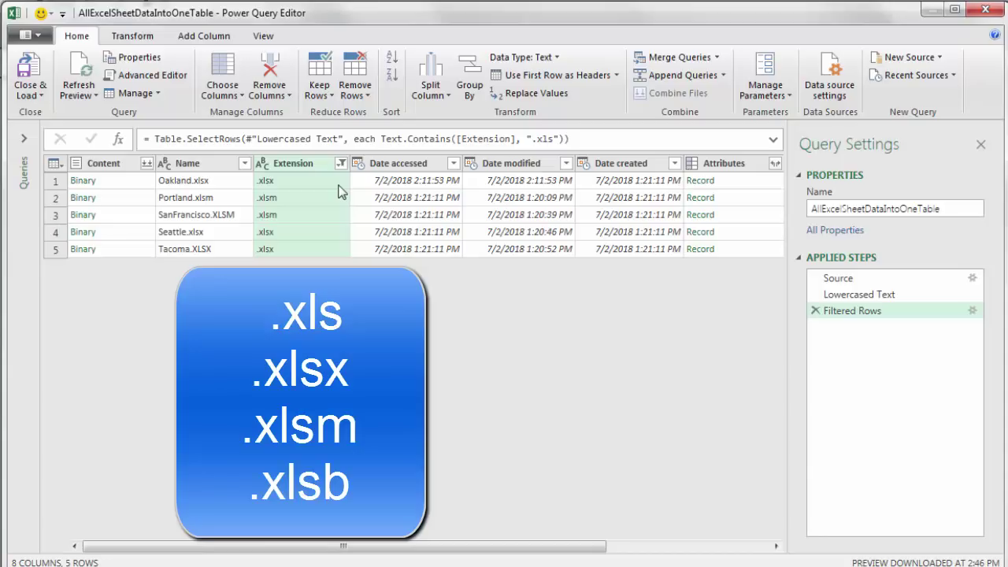
# Split the Name column by the custom delimiter "." at the right-most delimiter.
pyautogui.click(149, 186)
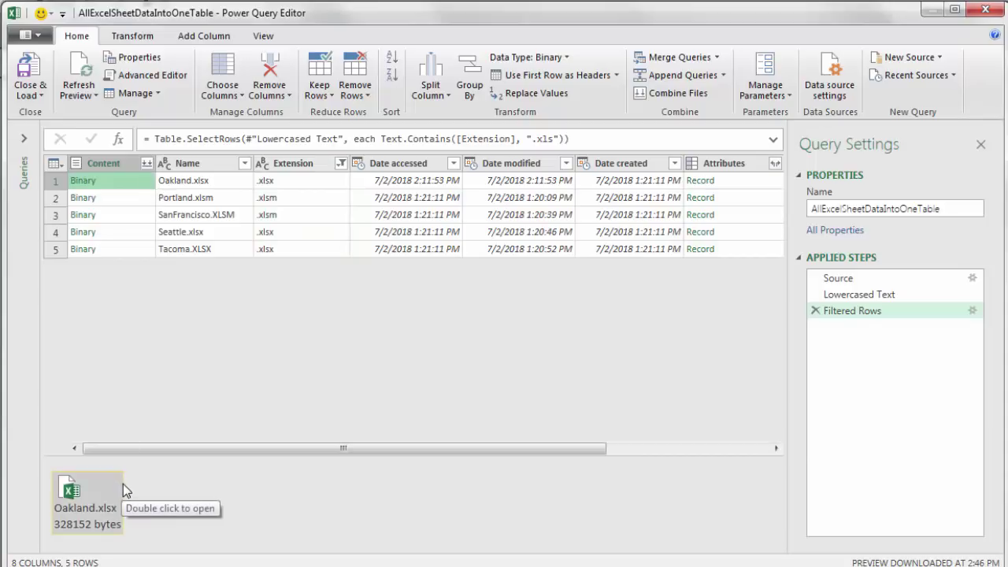
pyautogui.click(206, 164)
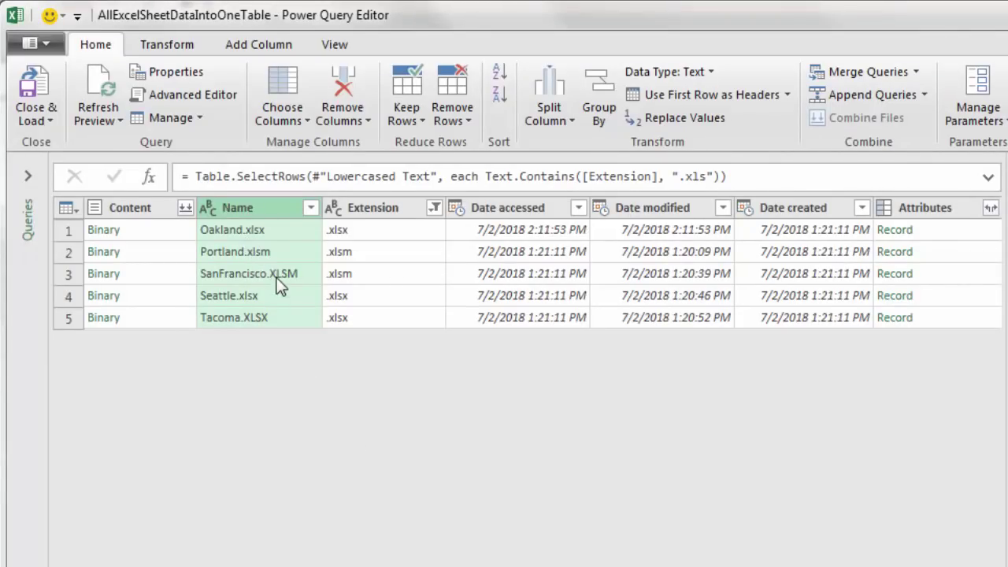
pyautogui.rightClick(258, 212)
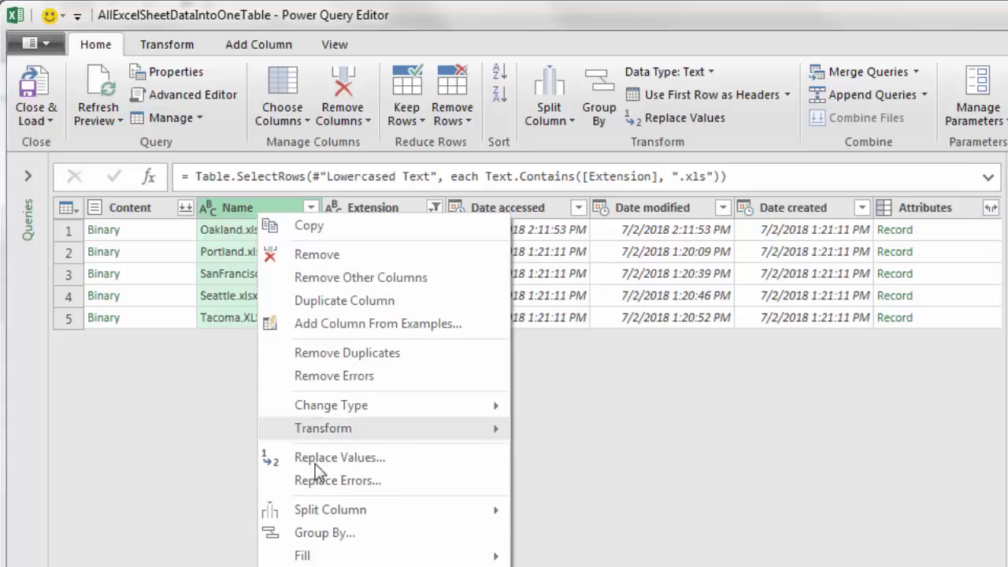
pyautogui.moveTo(327, 509)
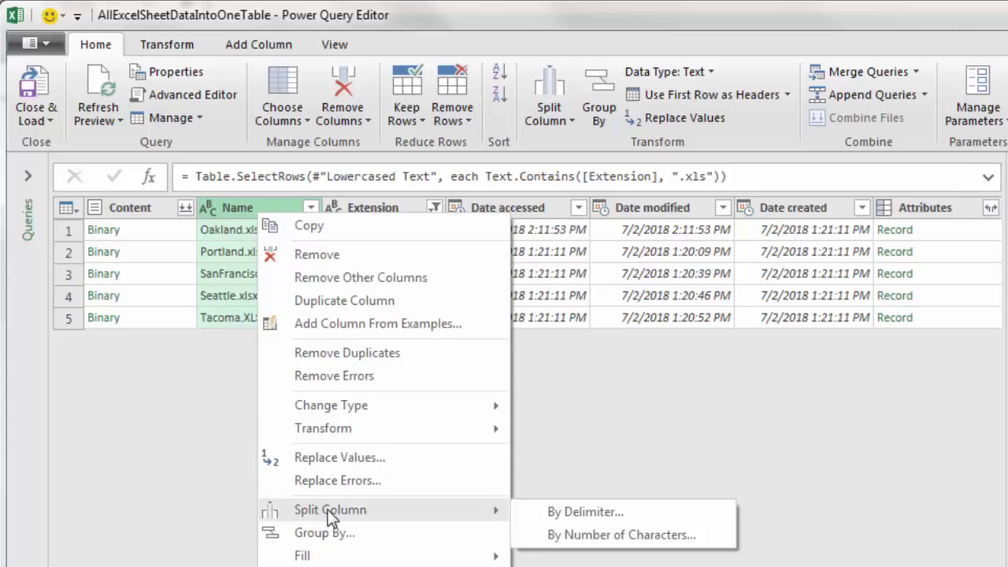
pyautogui.click(584, 512)
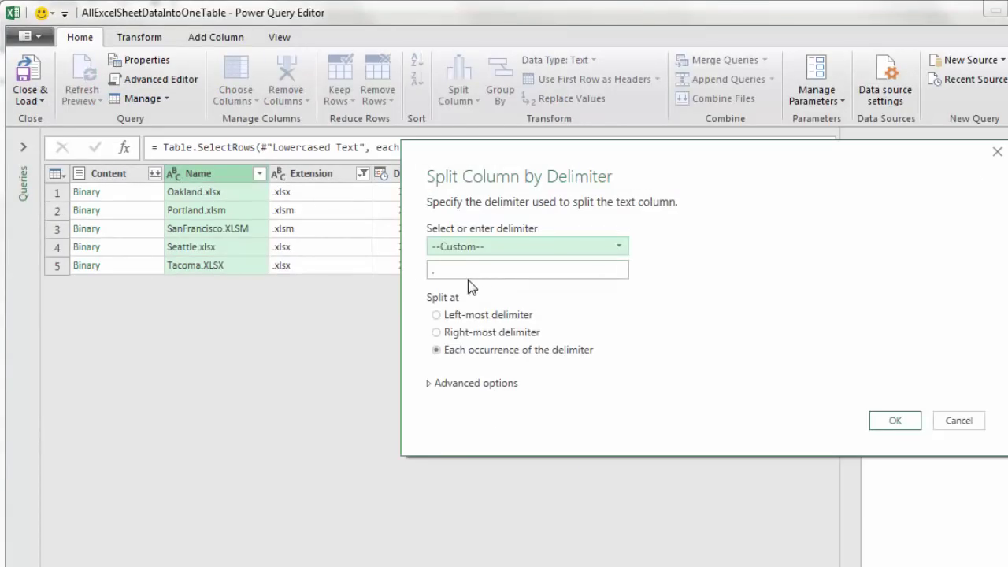
pyautogui.click(437, 333)
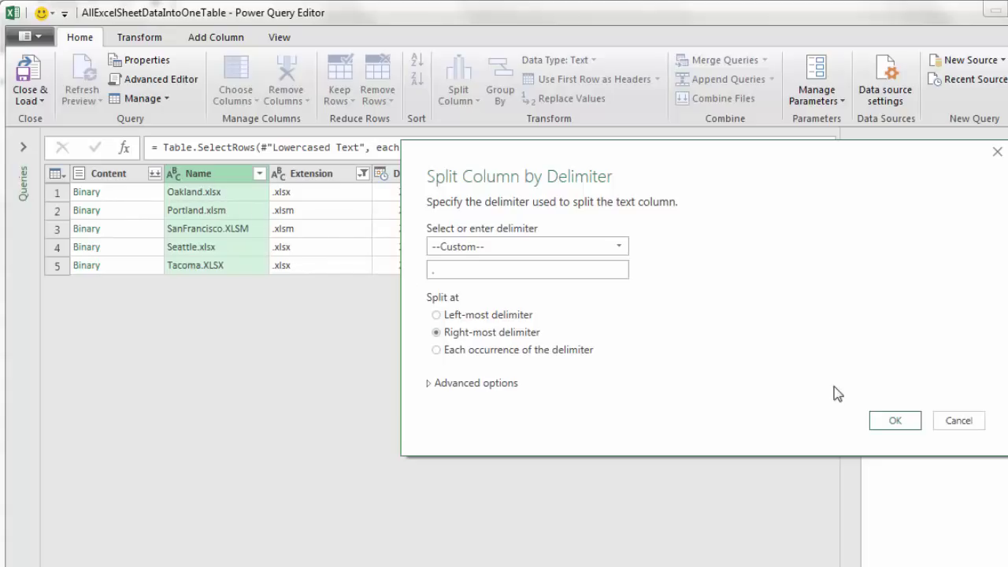
pyautogui.click(895, 420)
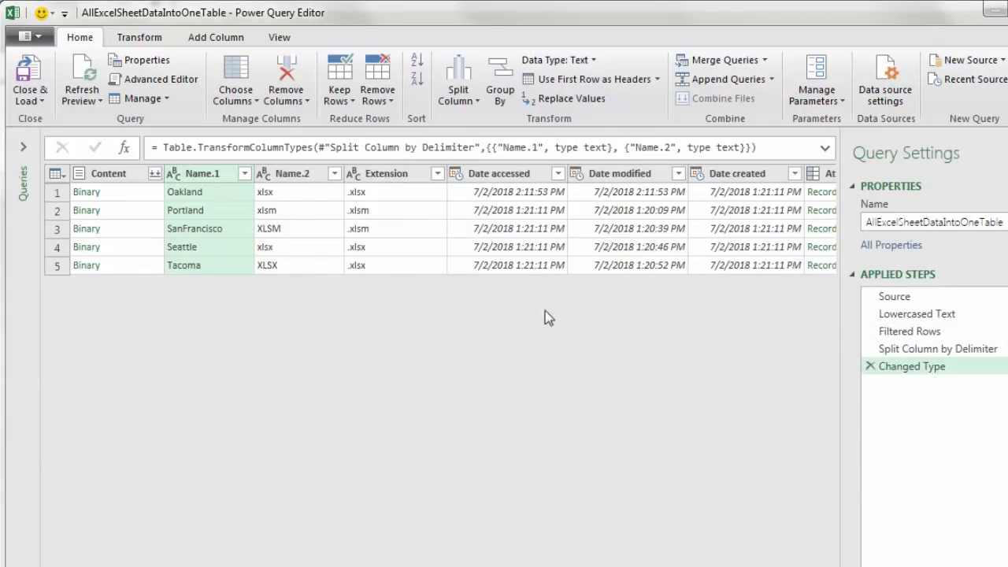
# Delete the Changed Type and Split Column by Delimiter steps from the query.
pyautogui.click(138, 211)
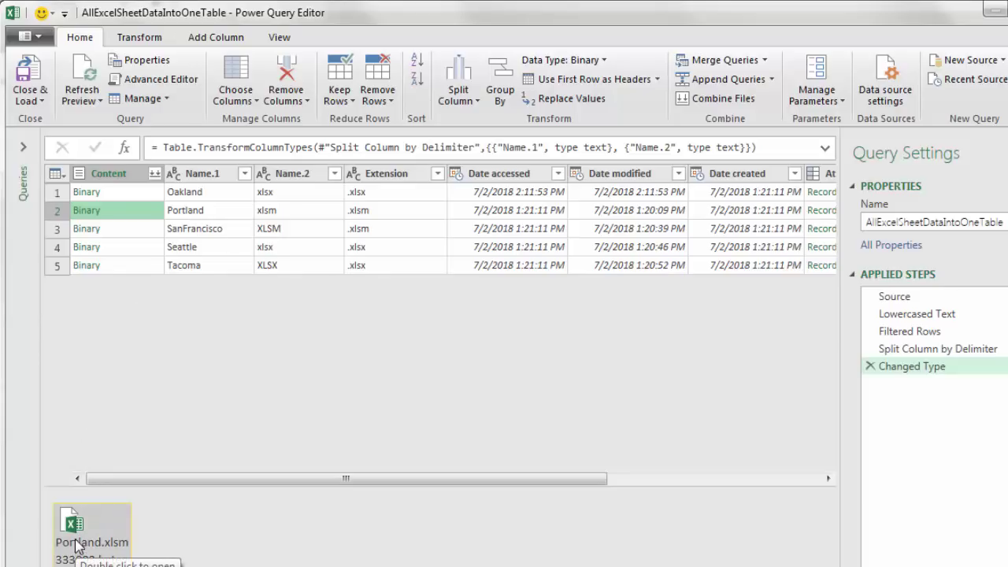
pyautogui.click(169, 224)
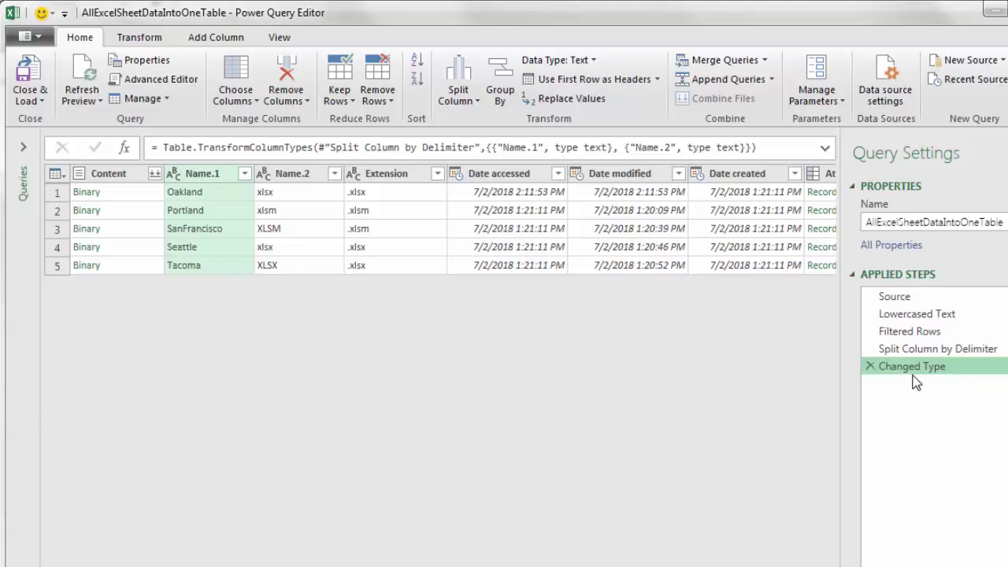
pyautogui.click(869, 367)
pyautogui.click(870, 349)
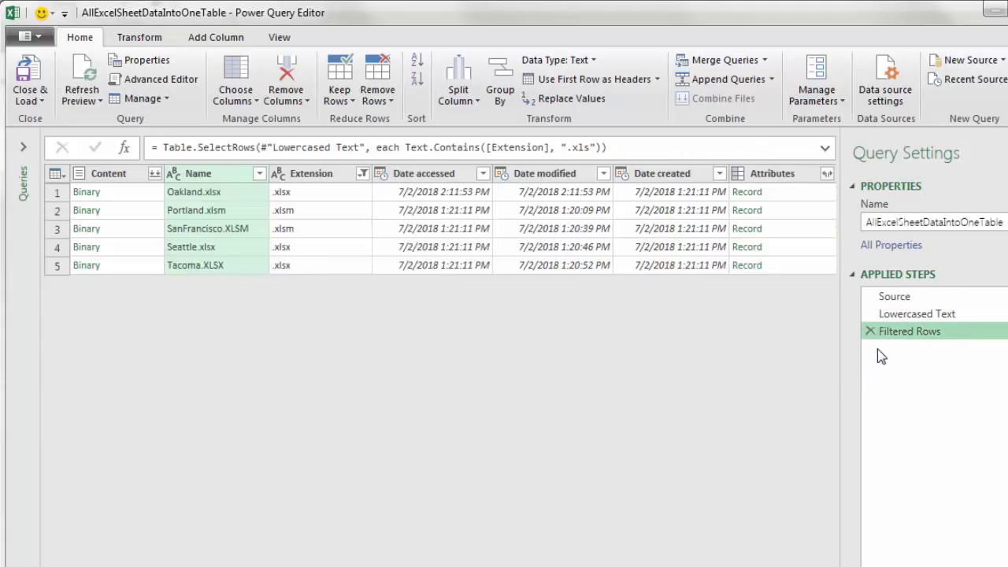
# Turn off automatic detection of column types and headers for unstructured sources in the current workbook's data load options.
pyautogui.click(38, 37)
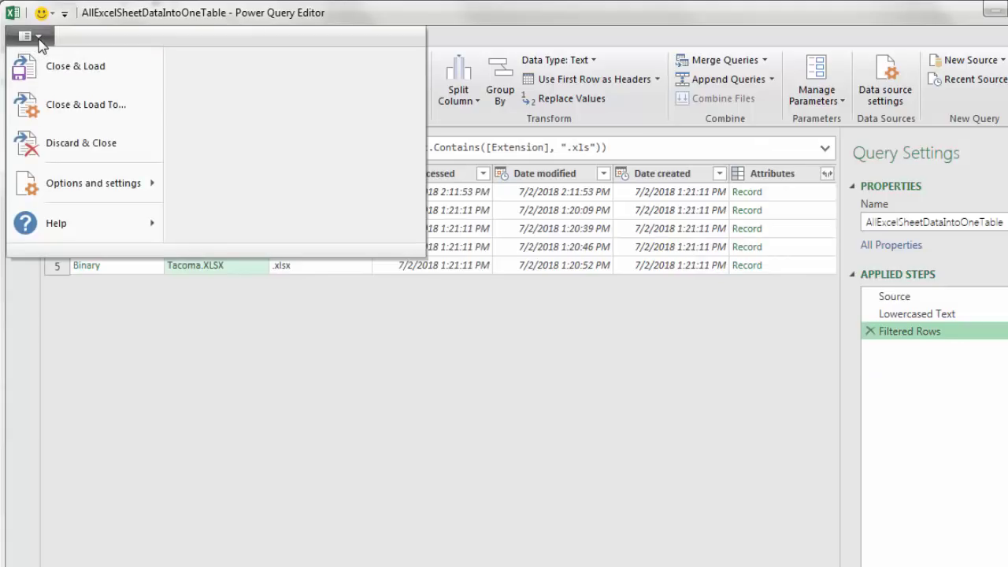
pyautogui.moveTo(74, 185)
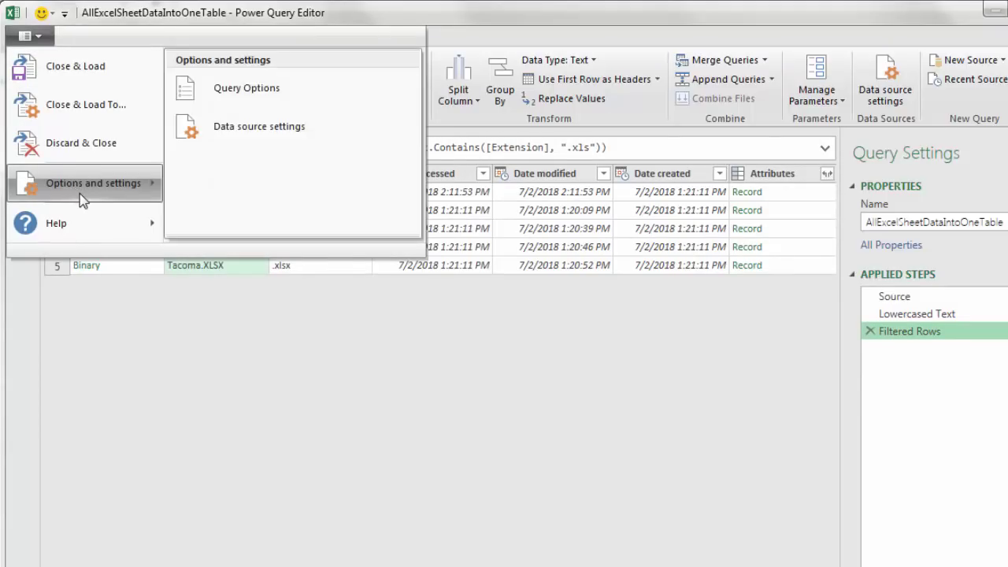
pyautogui.click(308, 93)
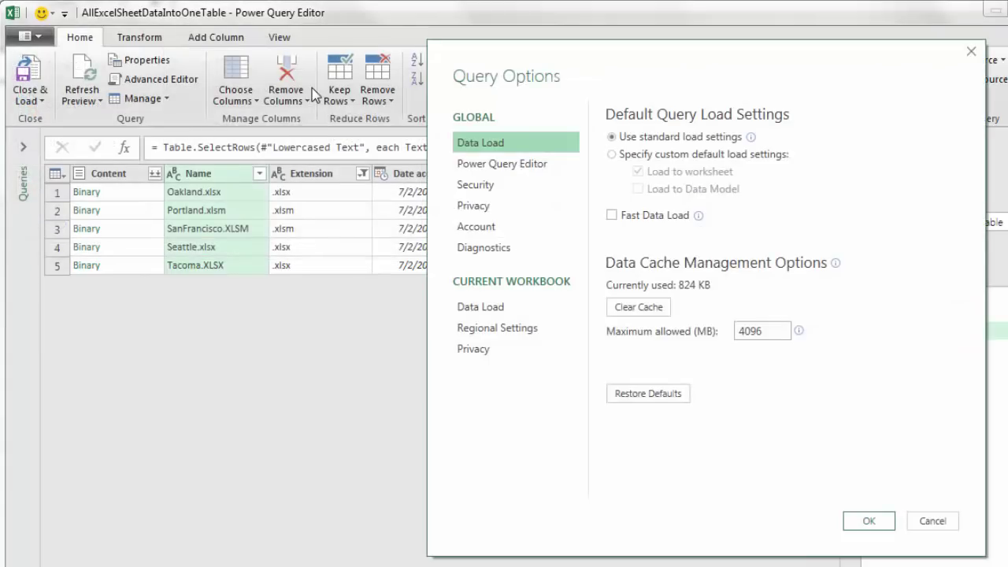
pyautogui.click(481, 309)
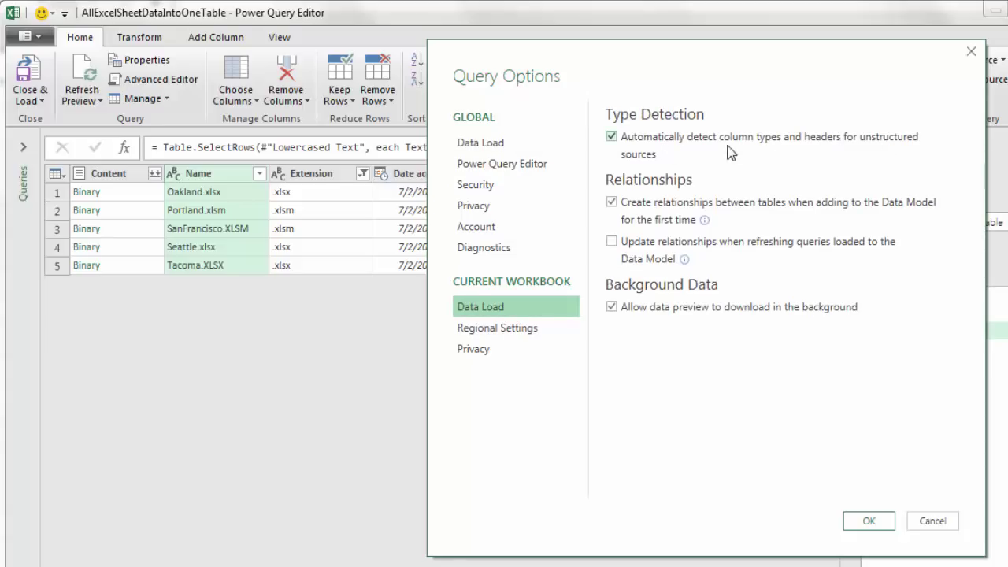
pyautogui.click(612, 137)
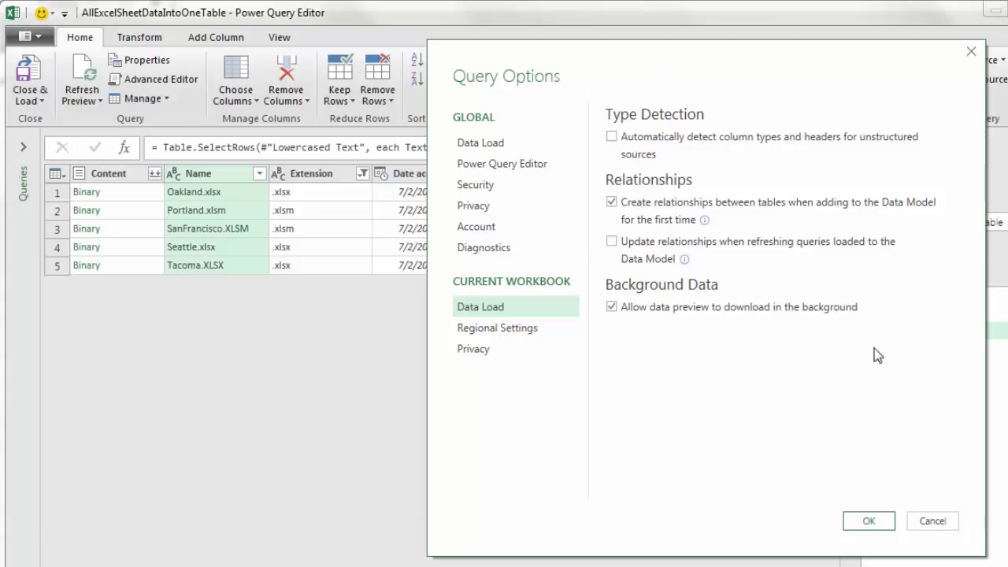
pyautogui.click(890, 524)
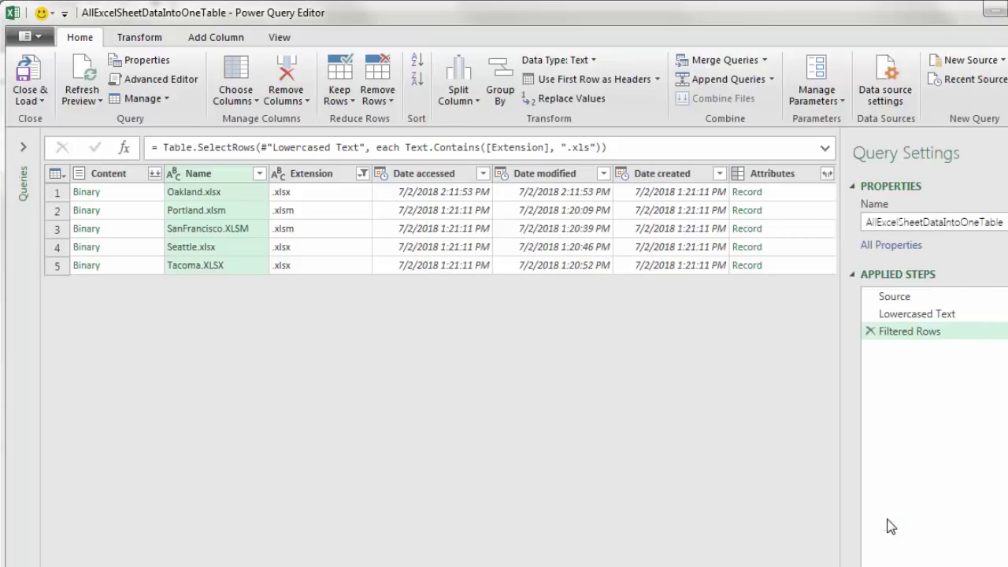
# Split the Name column again at the right-most "." delimiter.
pyautogui.rightClick(232, 179)
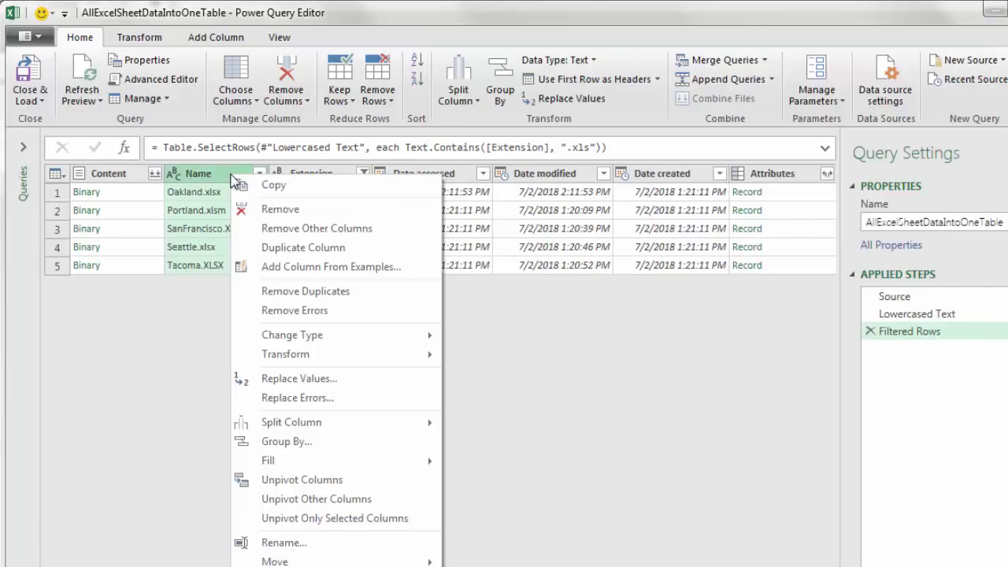
pyautogui.moveTo(299, 423)
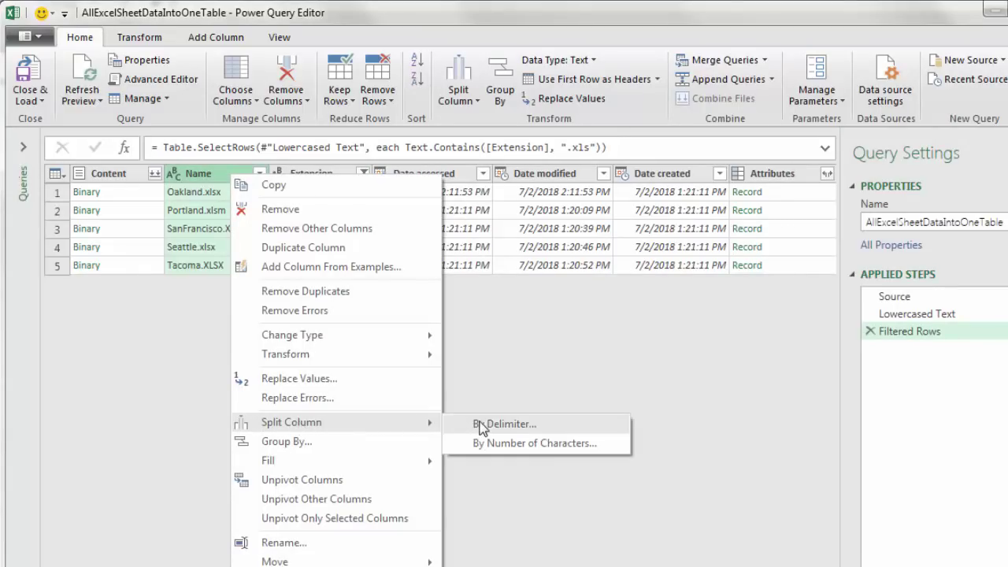
pyautogui.click(460, 425)
pyautogui.click(471, 338)
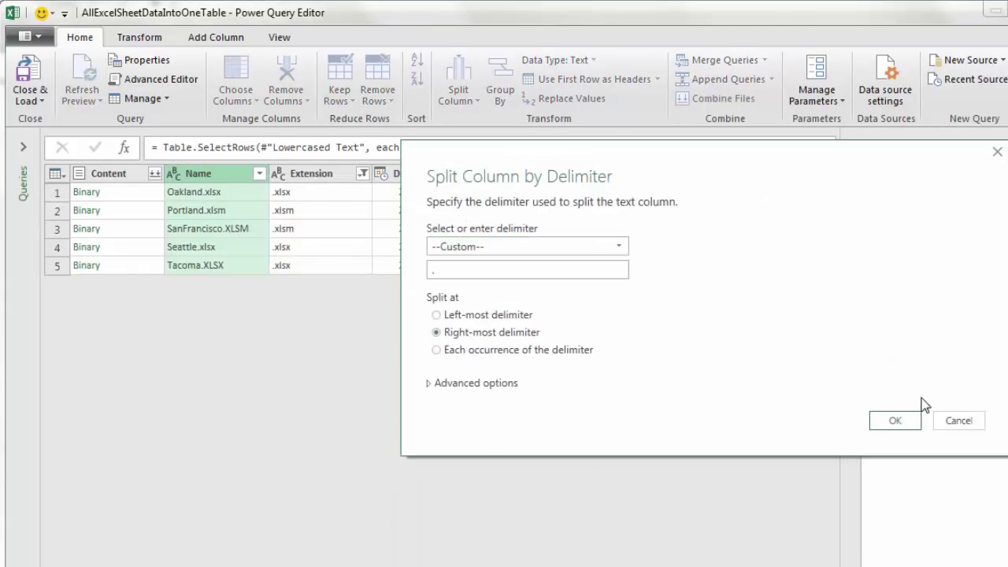
pyautogui.click(911, 422)
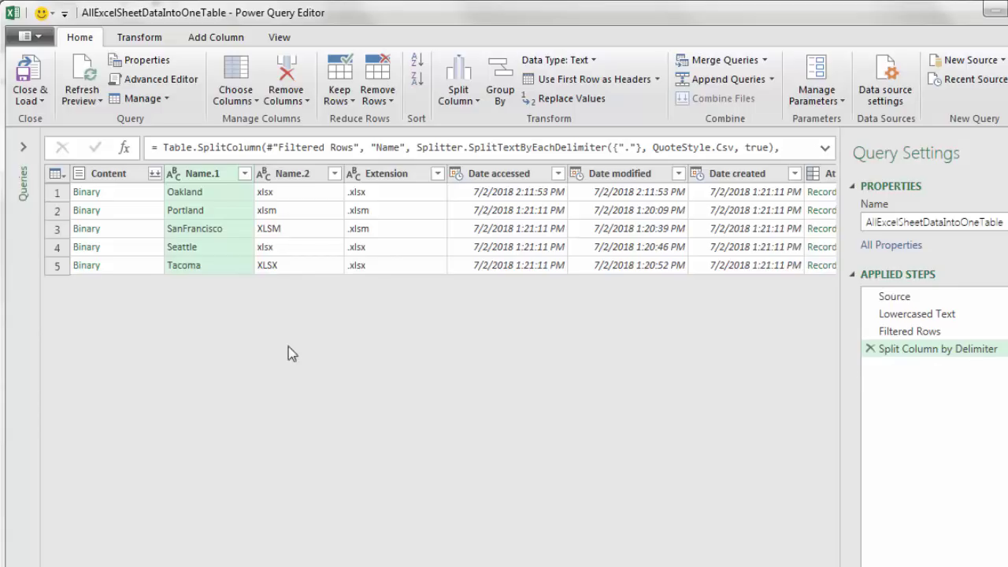
# Rename the Name.1 column as City.
pyautogui.doubleClick(211, 175)
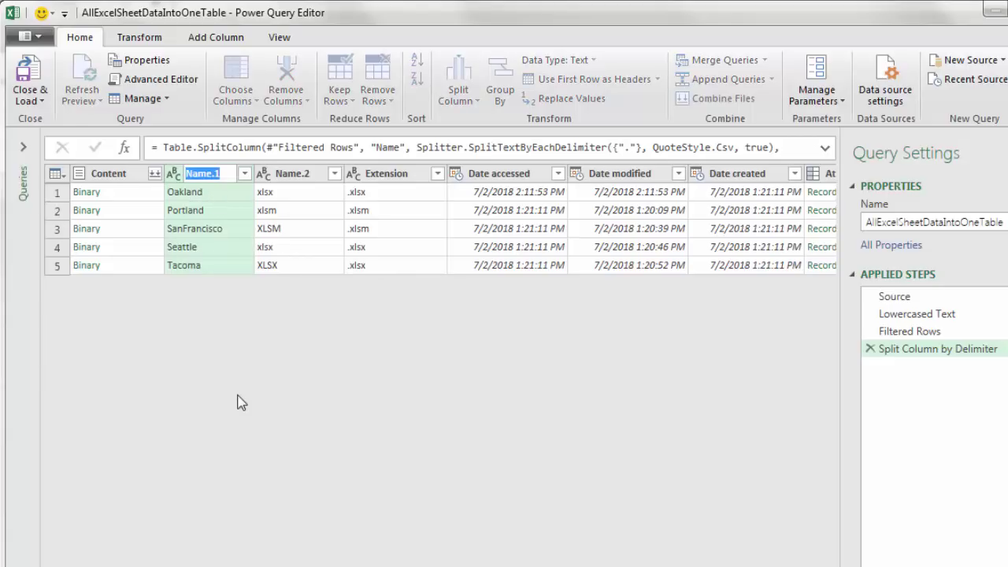
pyautogui.write('City')
pyautogui.press('Return')
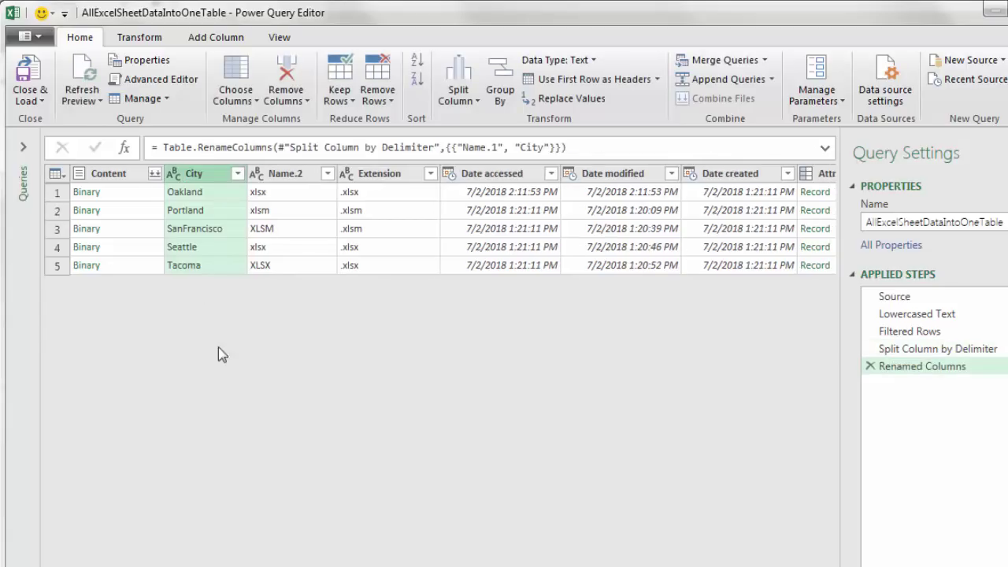
# Keep only the Content and City columns and remove all other columns.
pyautogui.click(141, 191)
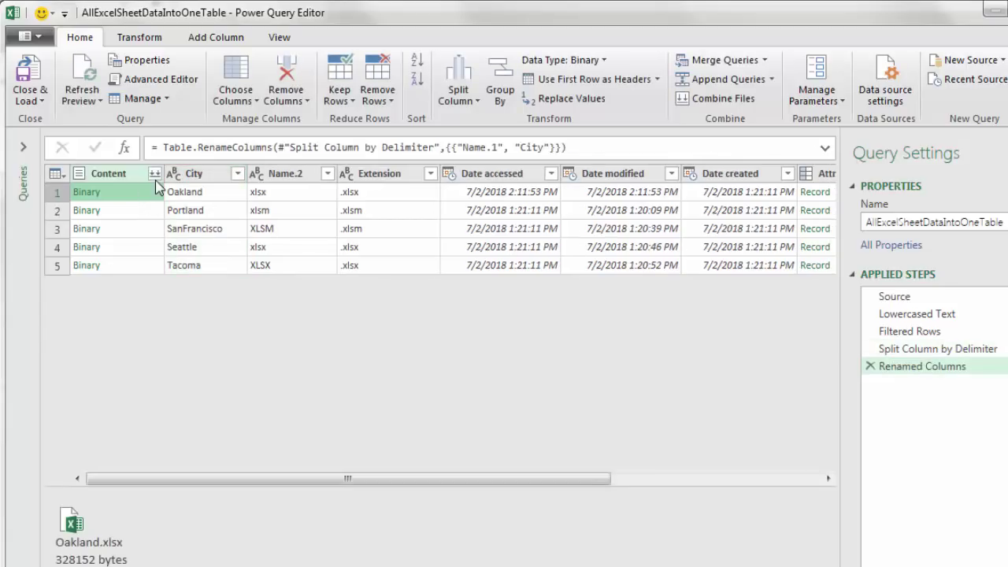
pyautogui.click(155, 179)
pyautogui.click(121, 175)
pyautogui.press('ctrl')
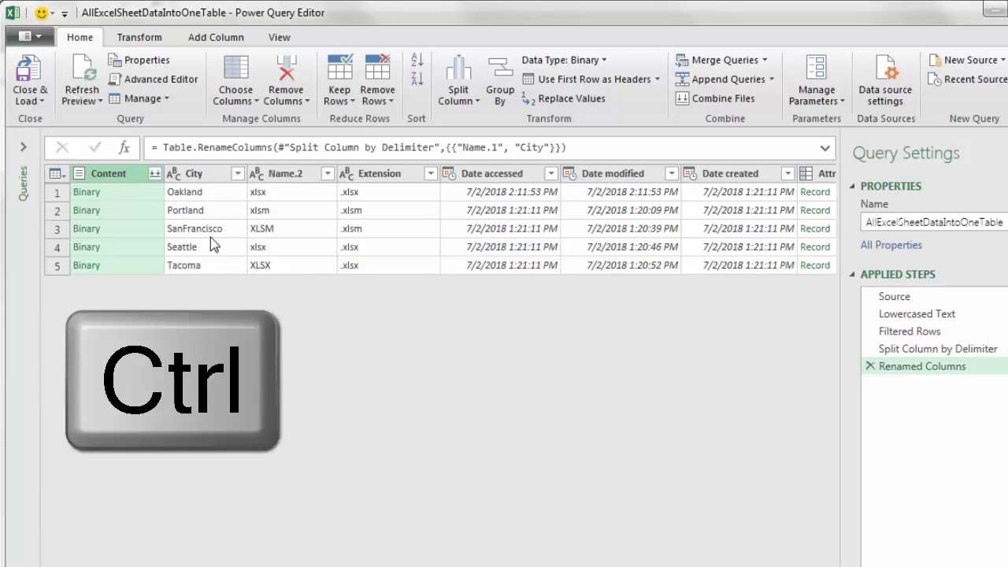
pyautogui.keyDown('ctrl'); pyautogui.click(203, 176); pyautogui.keyUp('ctrl')
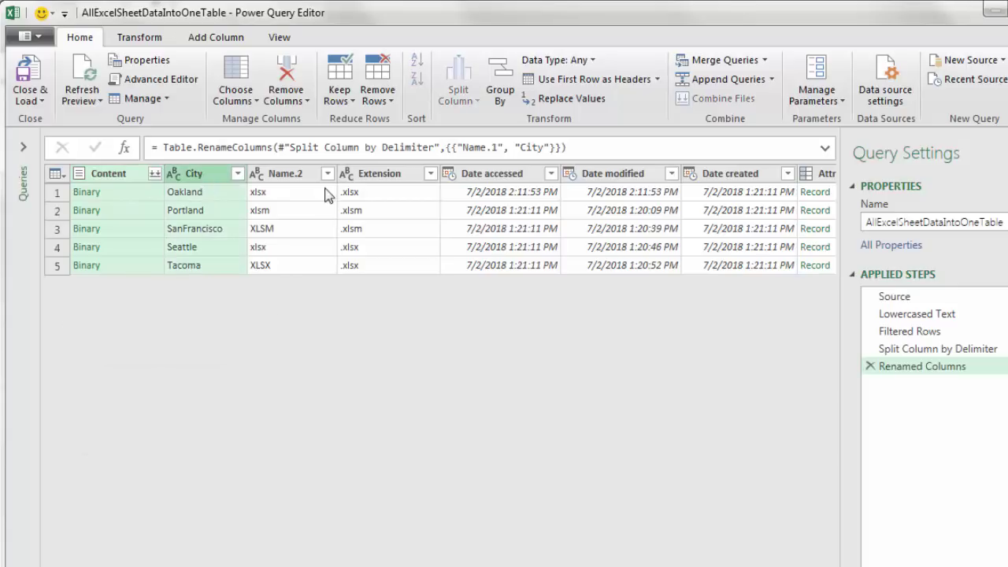
pyautogui.rightClick(186, 174)
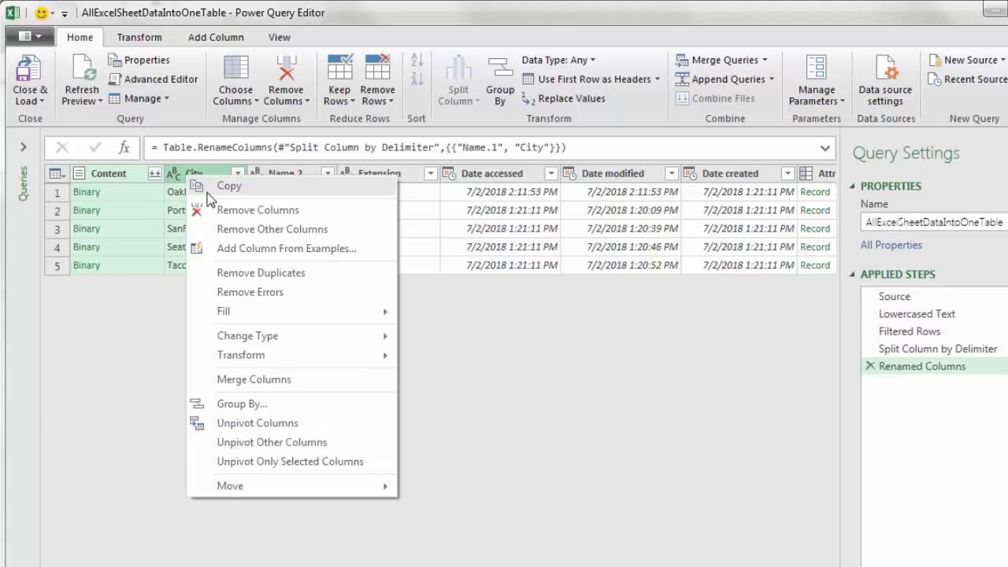
pyautogui.click(228, 229)
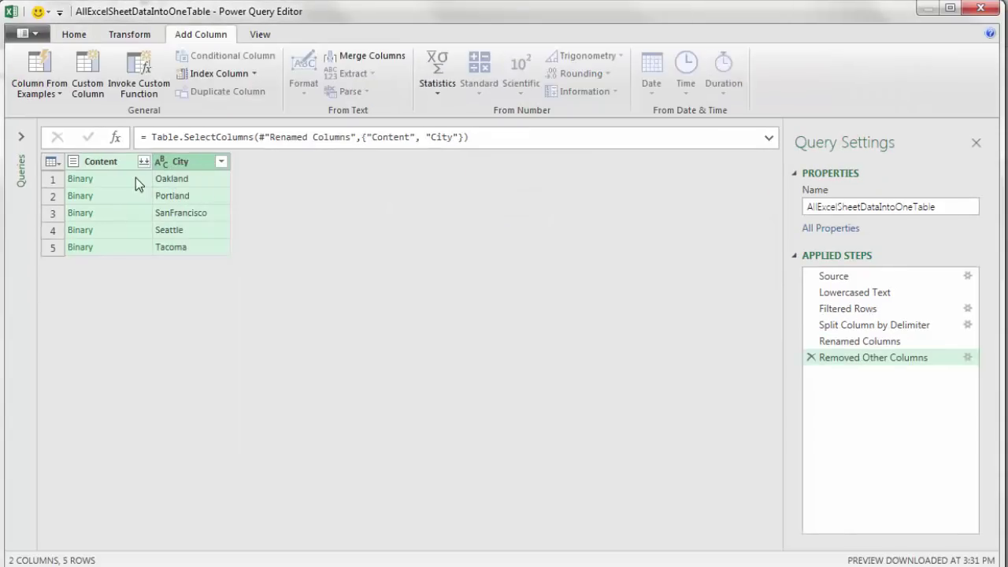
# Start a new custom column named GetExcelData.
pyautogui.click(133, 177)
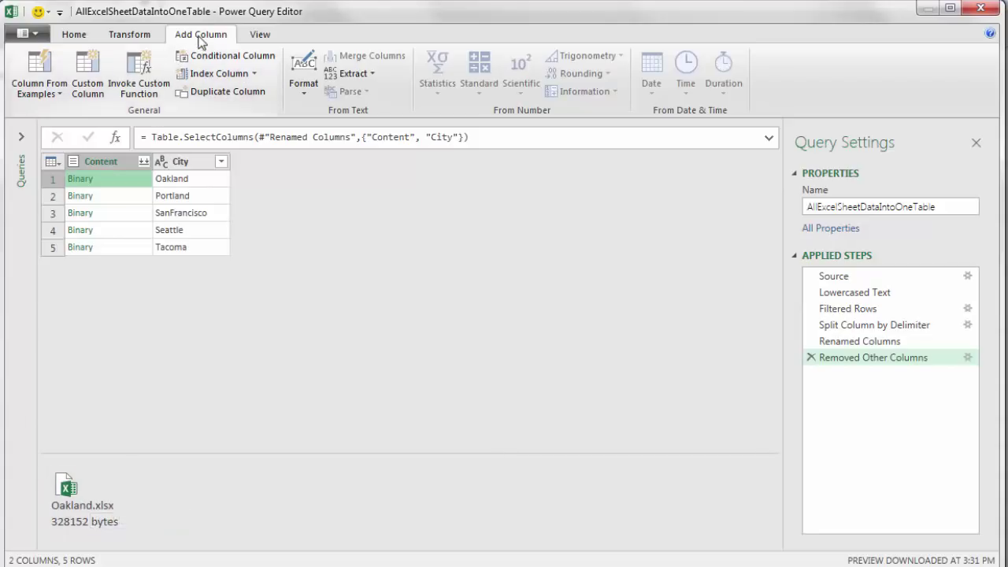
pyautogui.click(87, 93)
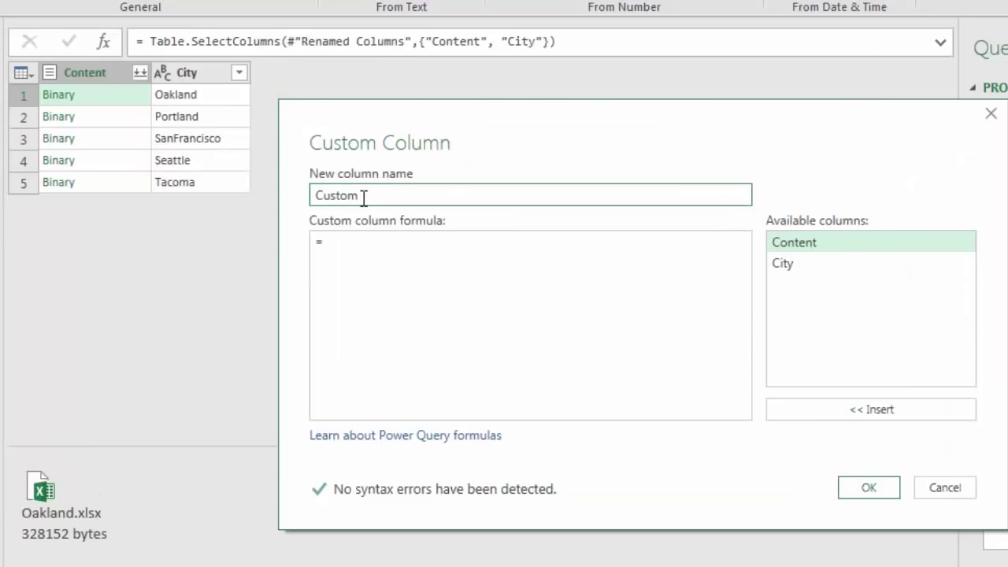
pyautogui.write('GetExcelData')
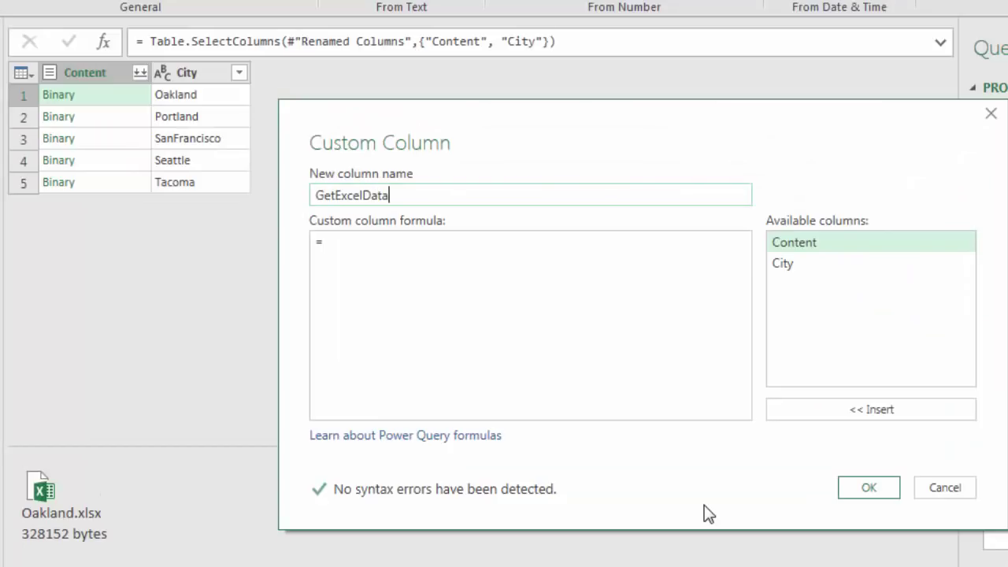
# Enter the custom column formula =Excel.Workbook([Content],true) for GetExcelData.
pyautogui.click(362, 247)
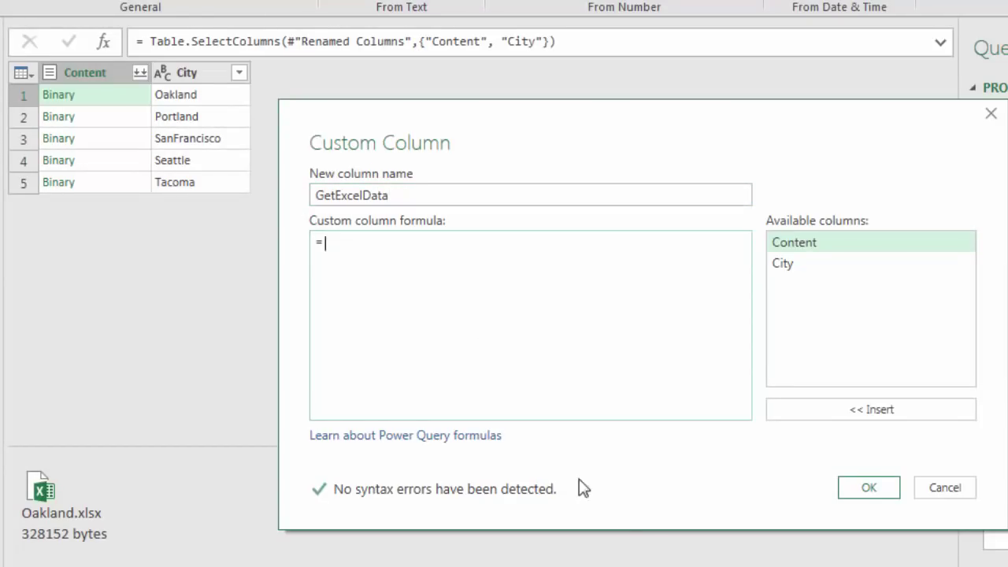
pyautogui.write('Excel.')
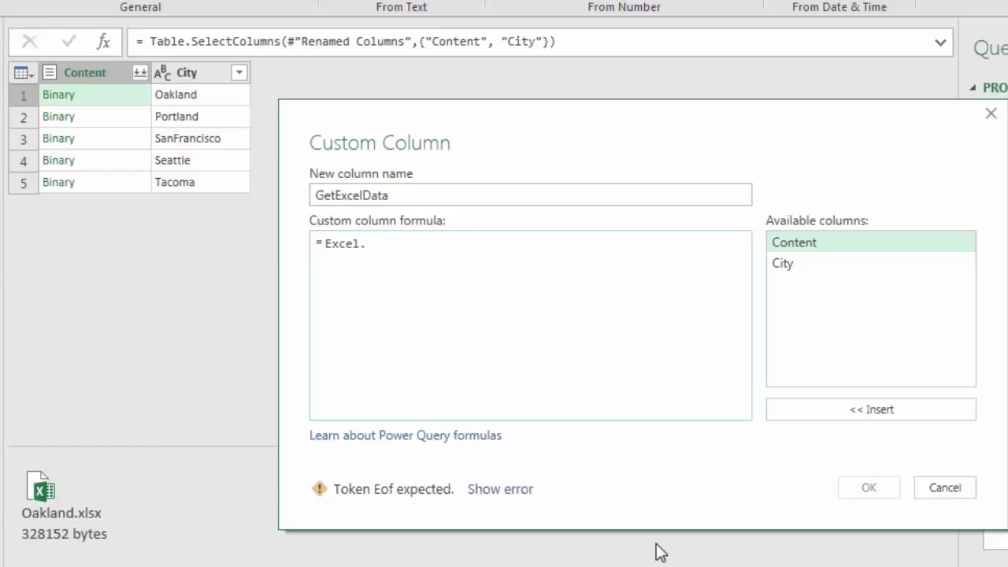
pyautogui.write('Workbook(')
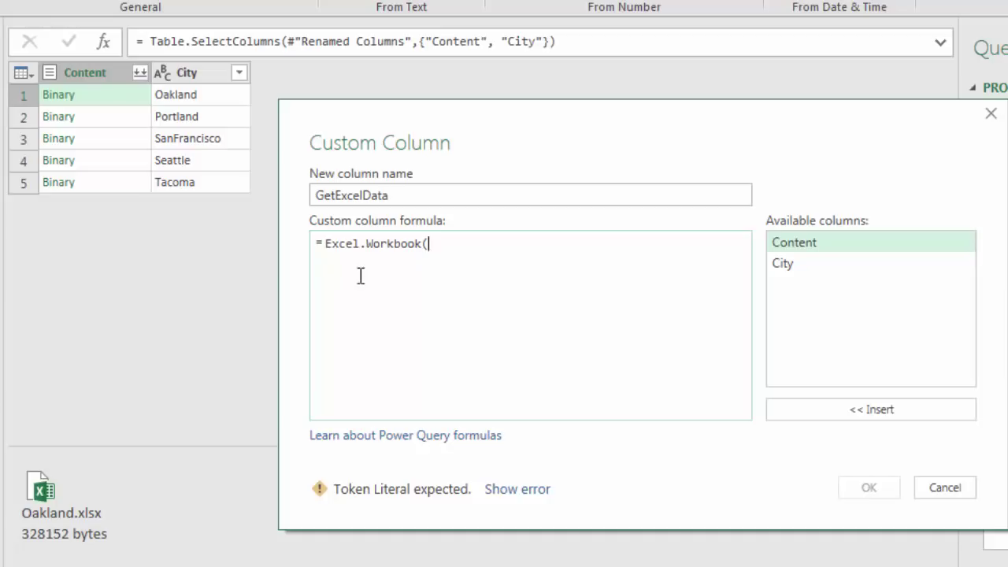
pyautogui.doubleClick(801, 247)
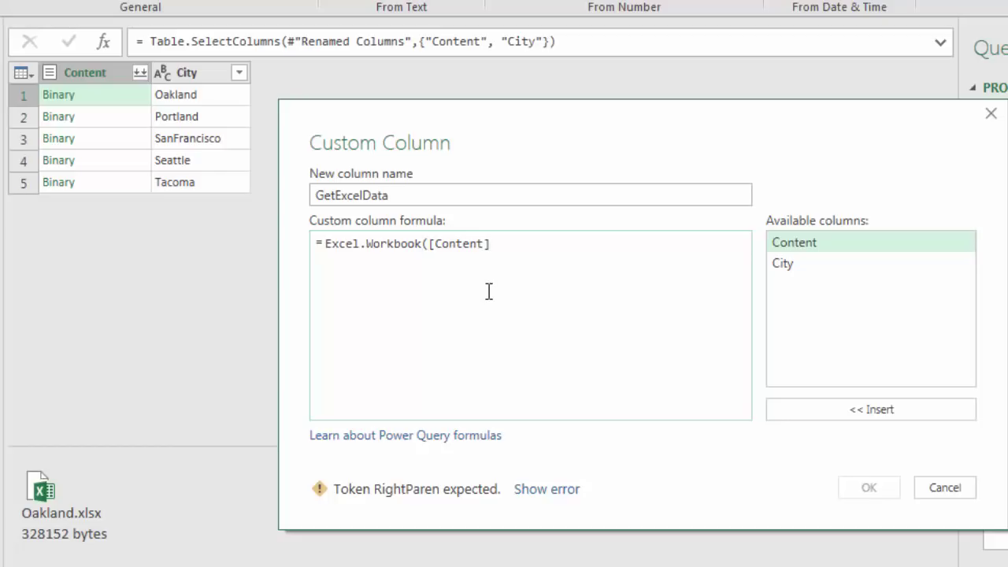
pyautogui.write(')')
pyautogui.press('BackSpace')
pyautogui.write(',')
pyautogui.write('true')
pyautogui.write(')')
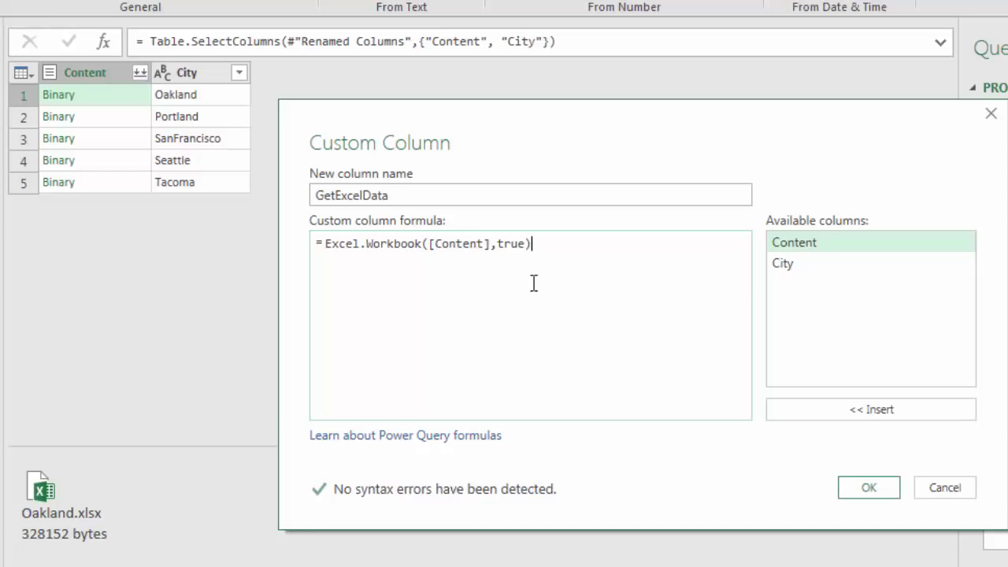
# Create the GetExcelData column and preview the objects in the Oakland workbook's table.
pyautogui.click(866, 489)
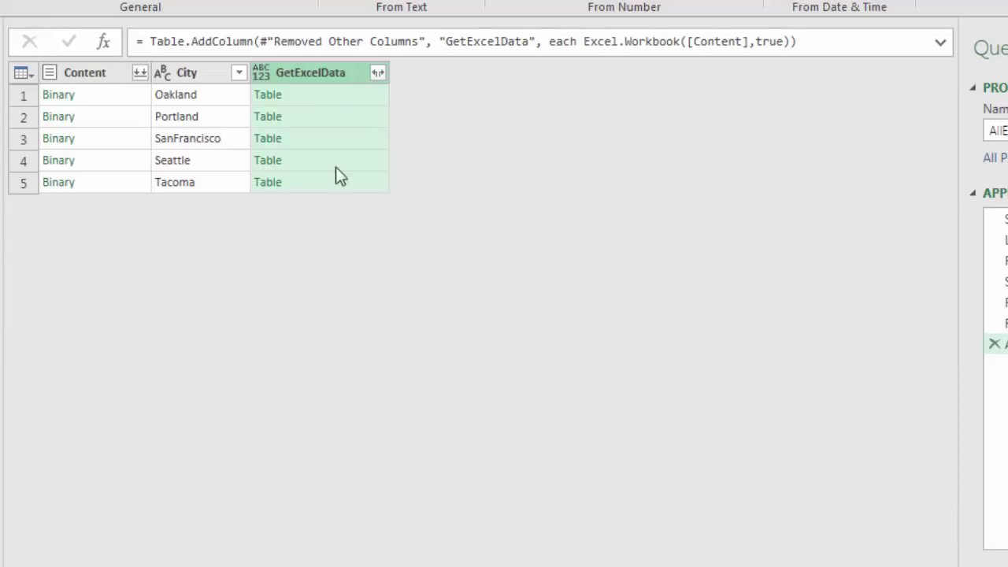
pyautogui.click(352, 104)
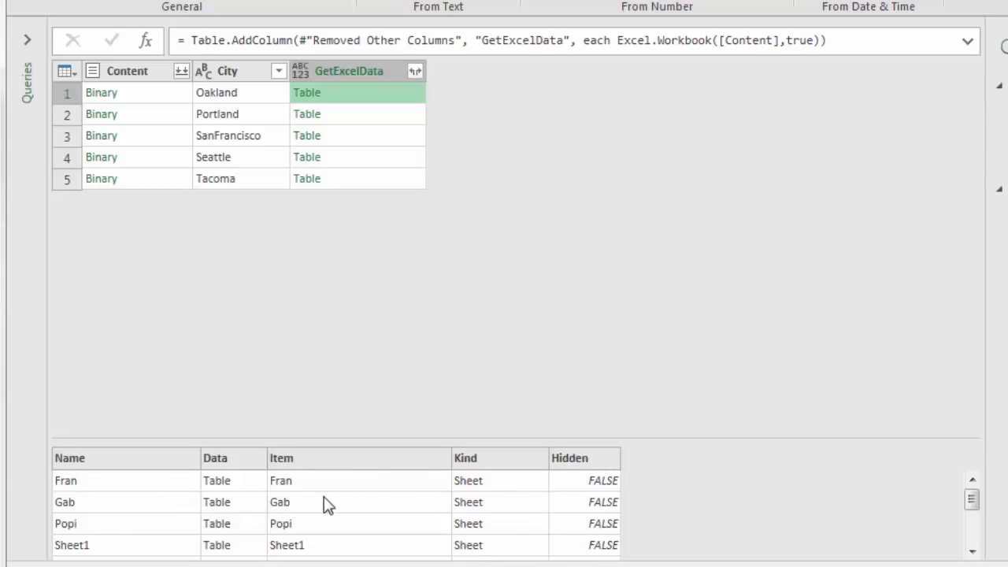
pyautogui.click(971, 551)
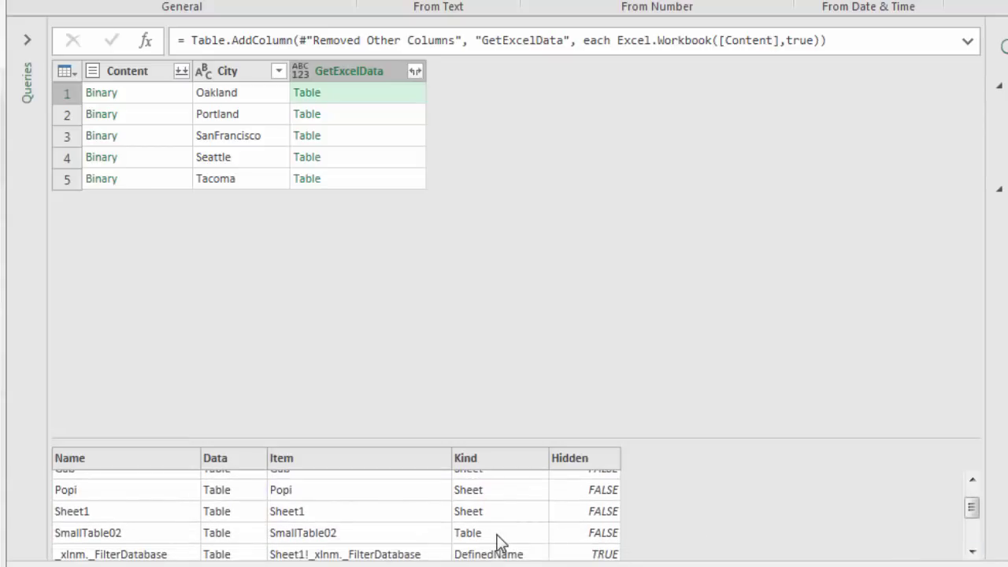
pyautogui.click(972, 551)
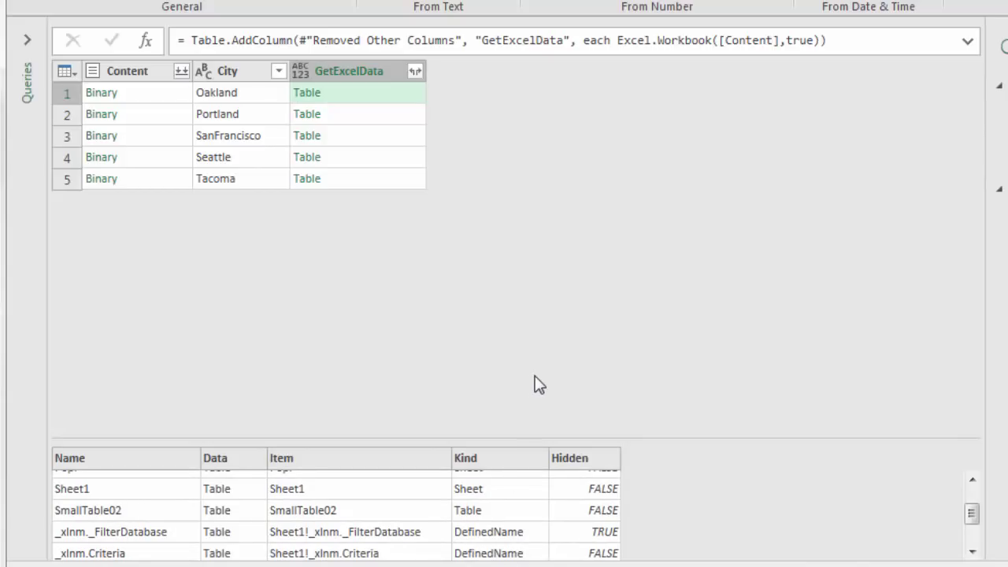
# Remove the Content column and expand GetExcelData into its Name, Data, Item, Kind and Hidden columns.
pyautogui.click(397, 78)
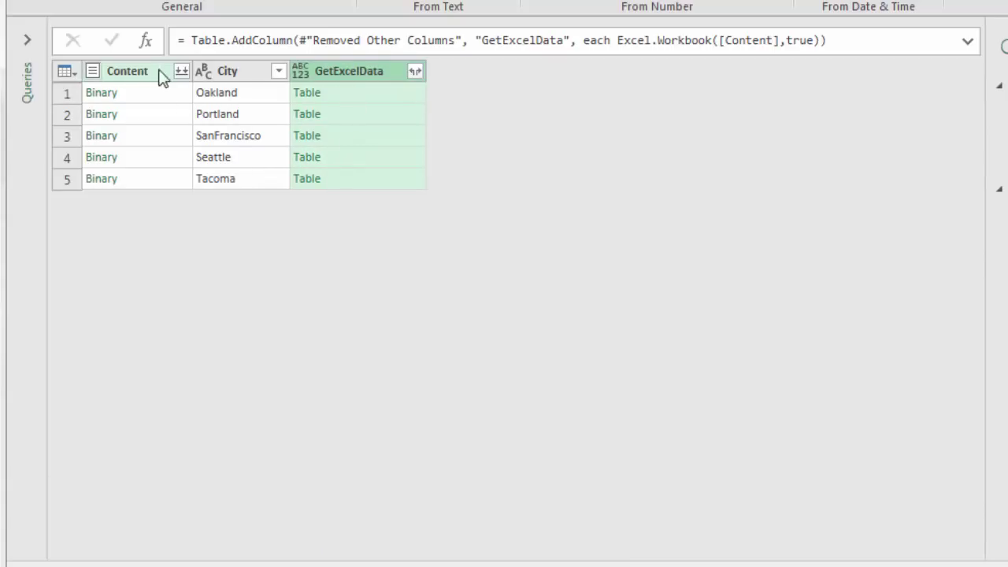
pyautogui.rightClick(116, 77)
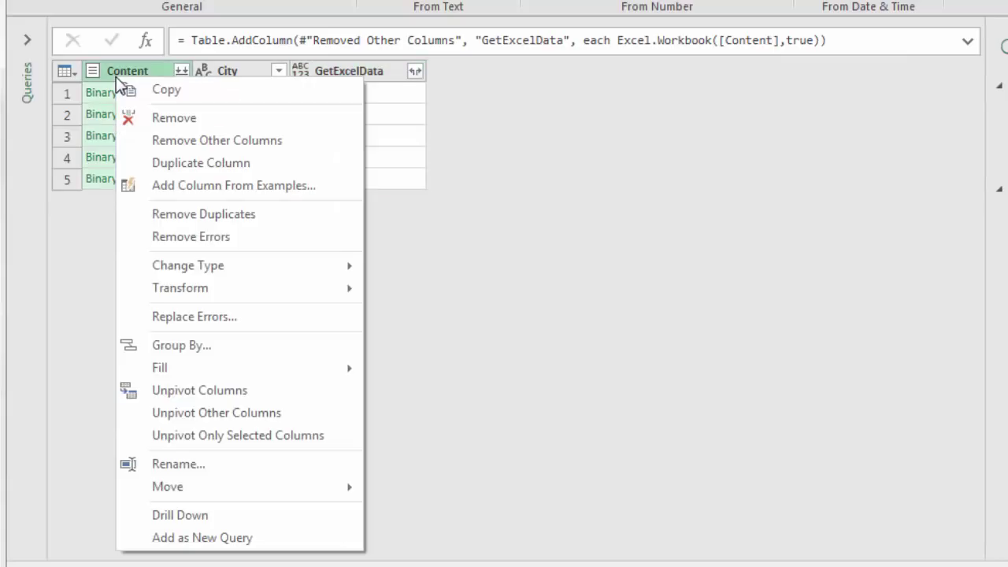
pyautogui.click(175, 118)
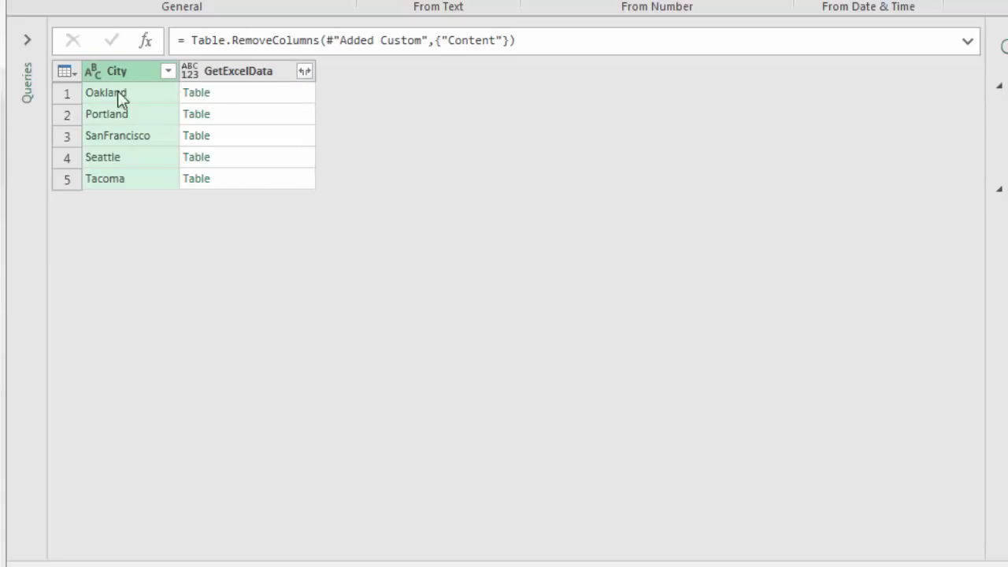
pyautogui.click(306, 72)
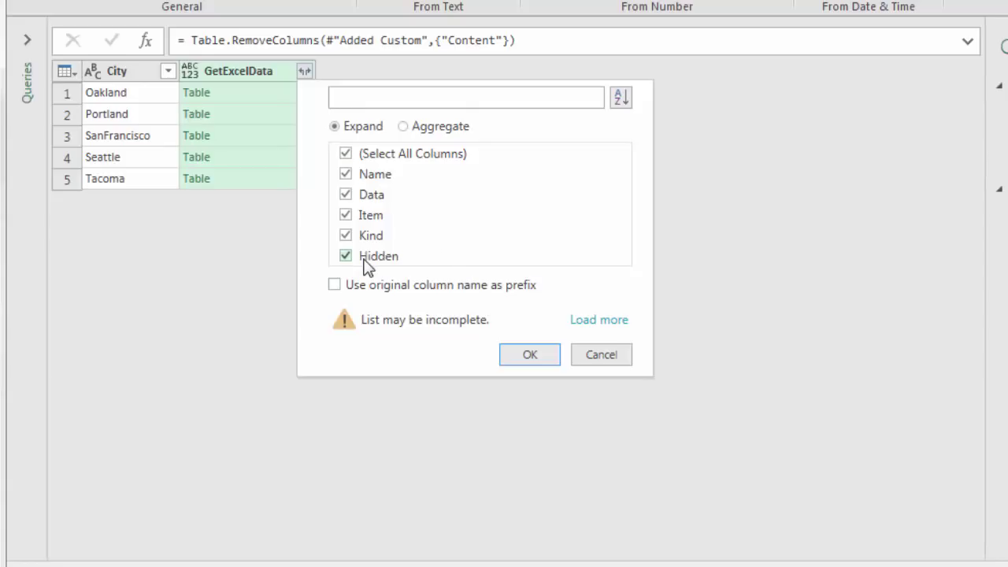
pyautogui.click(532, 355)
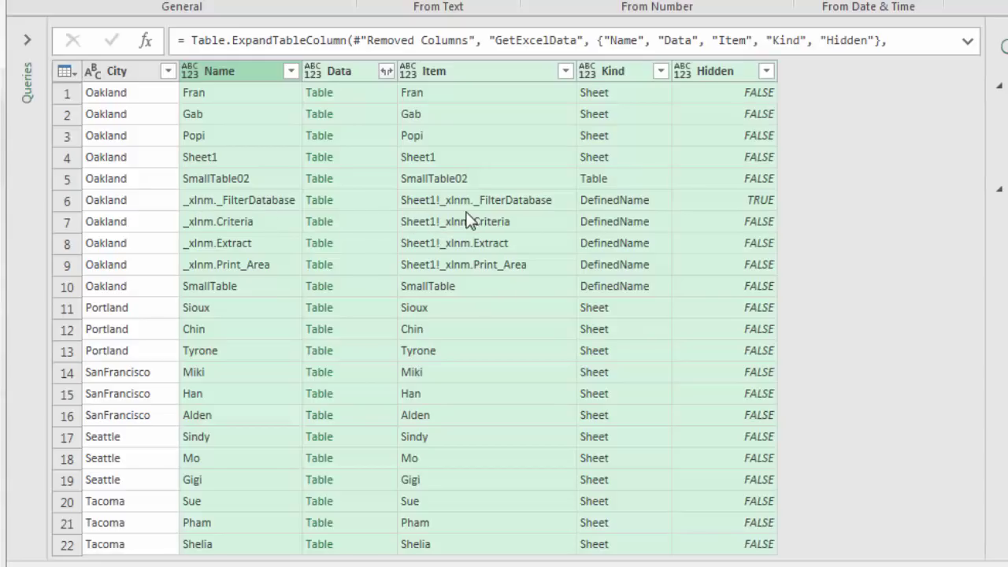
# Preview Oakland's Data tables for the first sheet, SmallTable02, _xlnm._FilterDatabase and _xlnm.Criteria, and check the DefinedName kind.
pyautogui.click(382, 93)
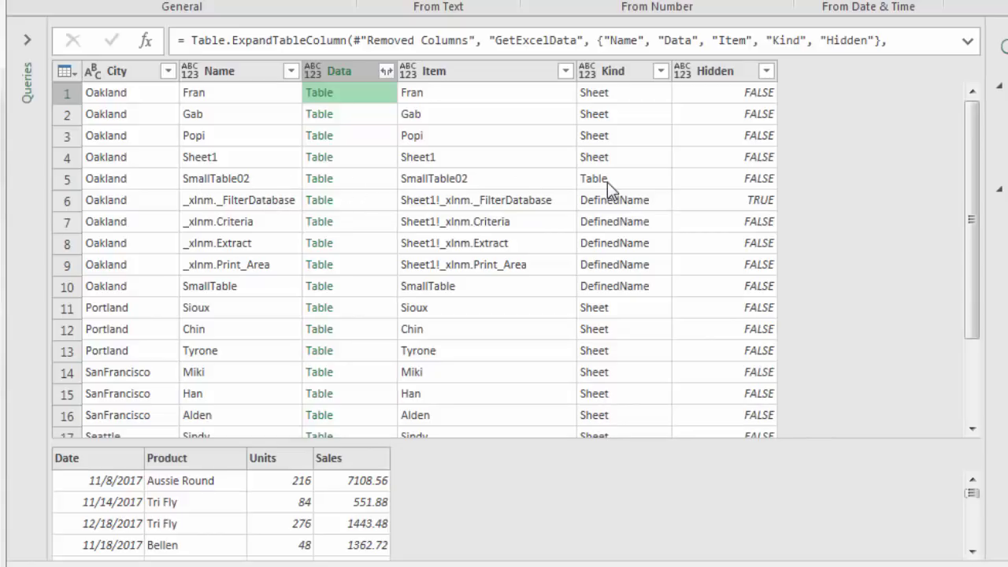
pyautogui.click(378, 179)
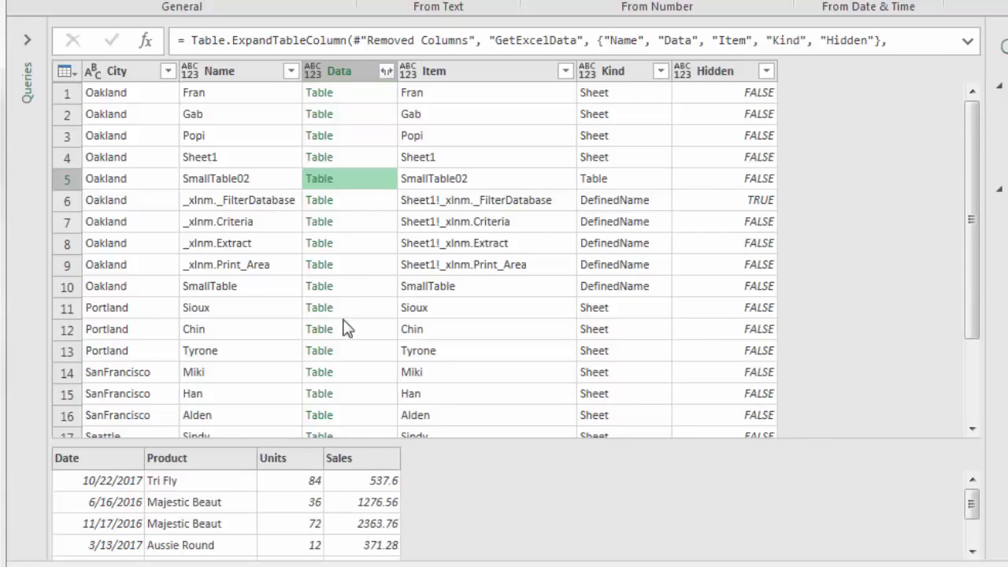
pyautogui.click(367, 203)
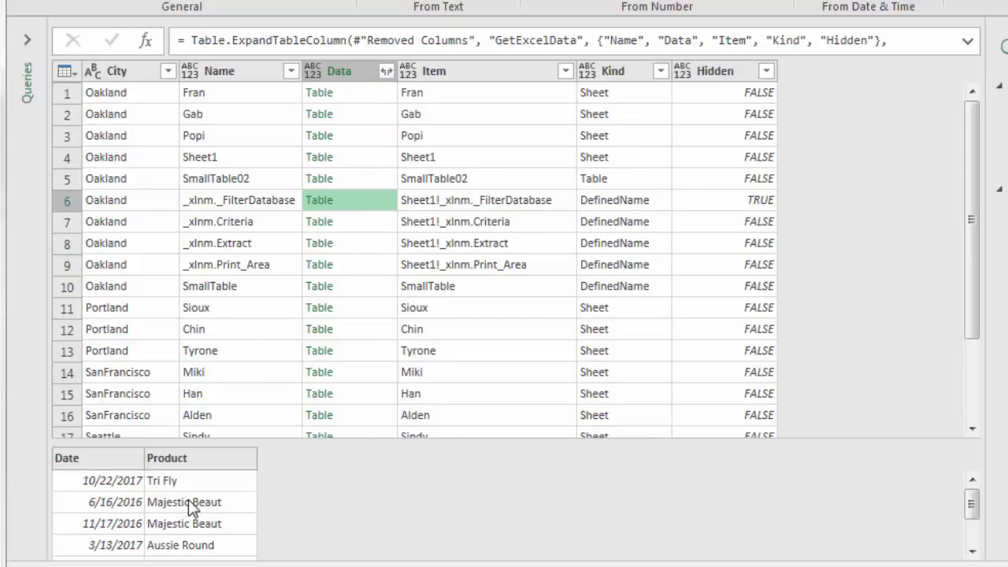
pyautogui.click(374, 223)
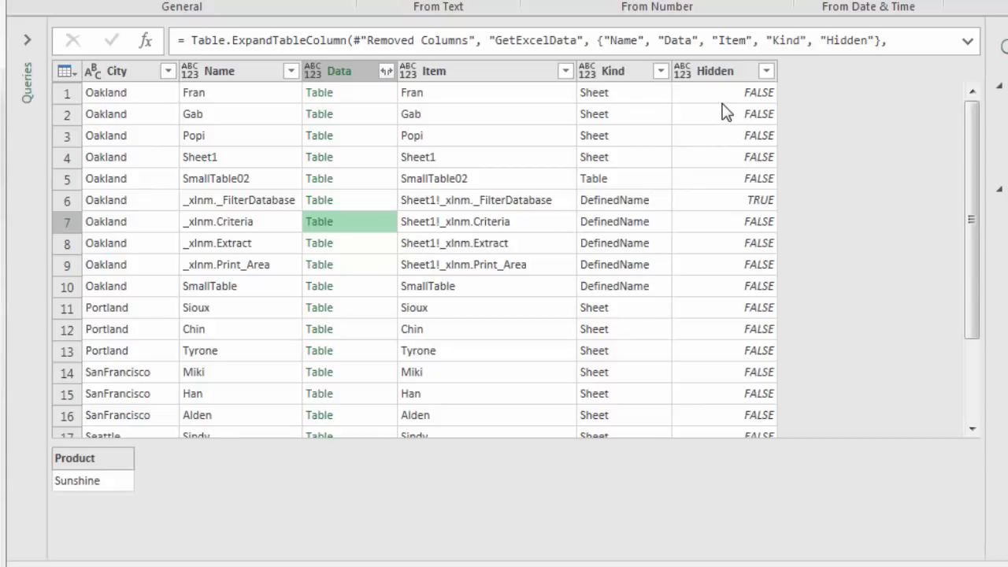
pyautogui.click(636, 205)
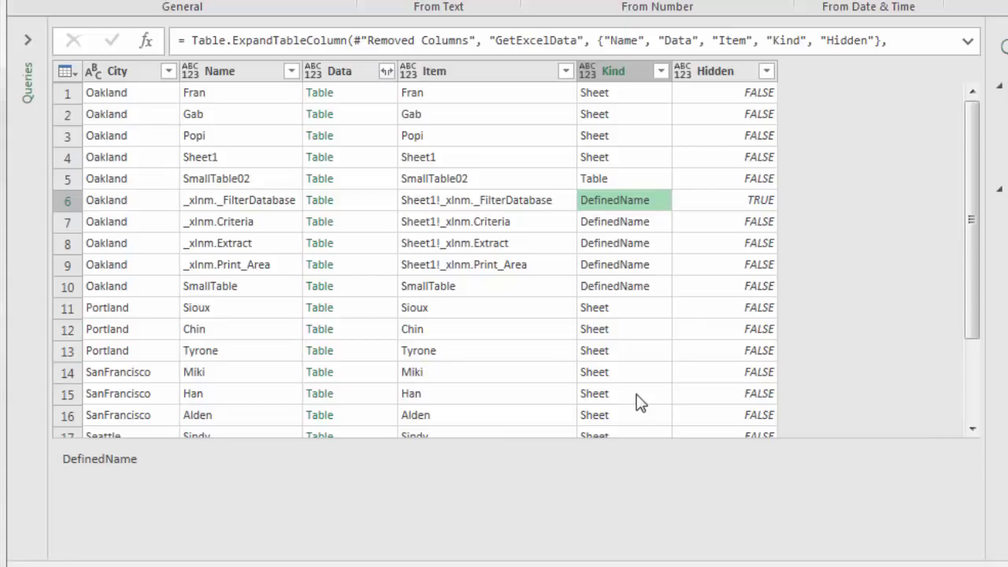
# Filter the Kind column to keep only the Sheet rows.
pyautogui.click(660, 72)
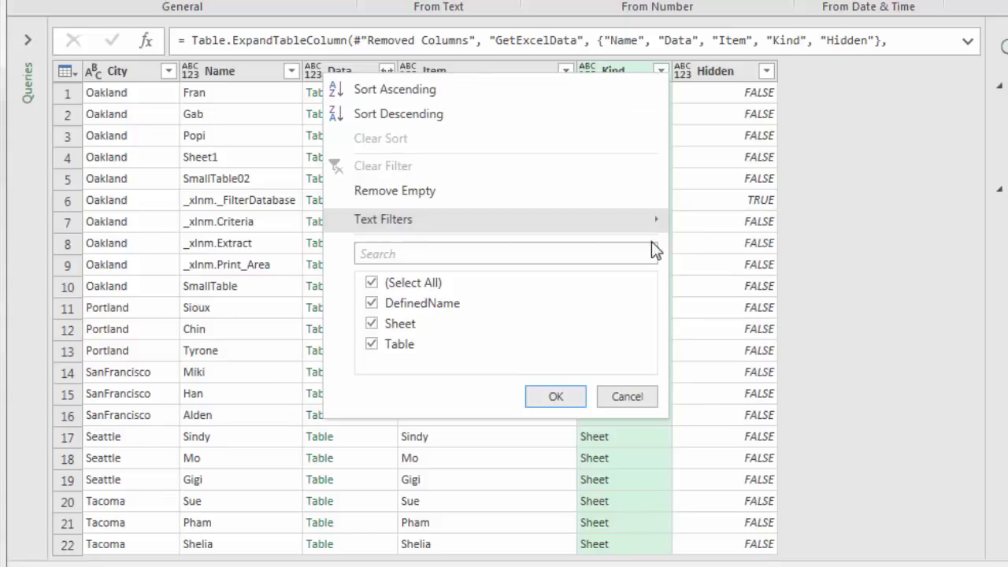
pyautogui.moveTo(623, 211)
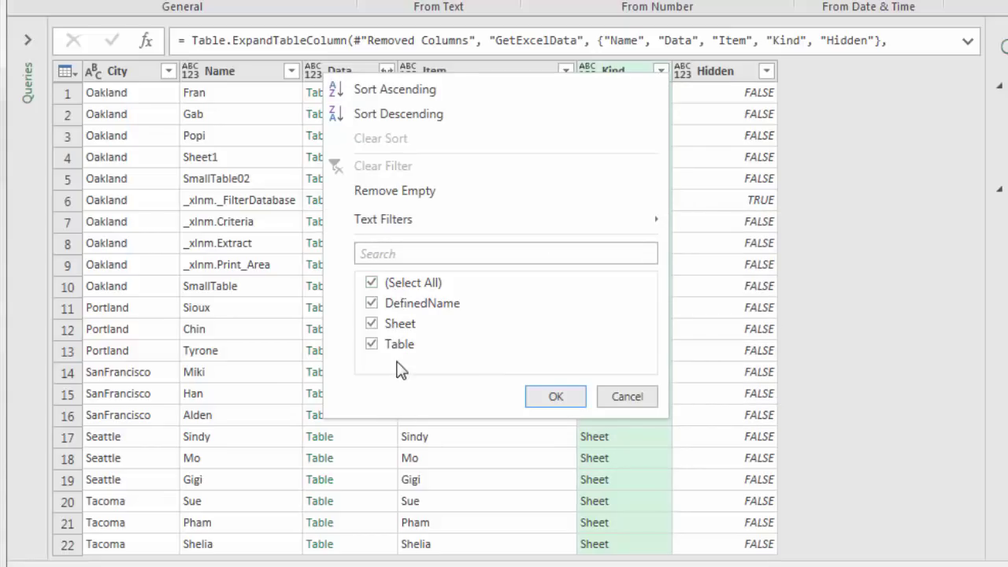
pyautogui.click(375, 285)
pyautogui.click(372, 326)
pyautogui.click(554, 398)
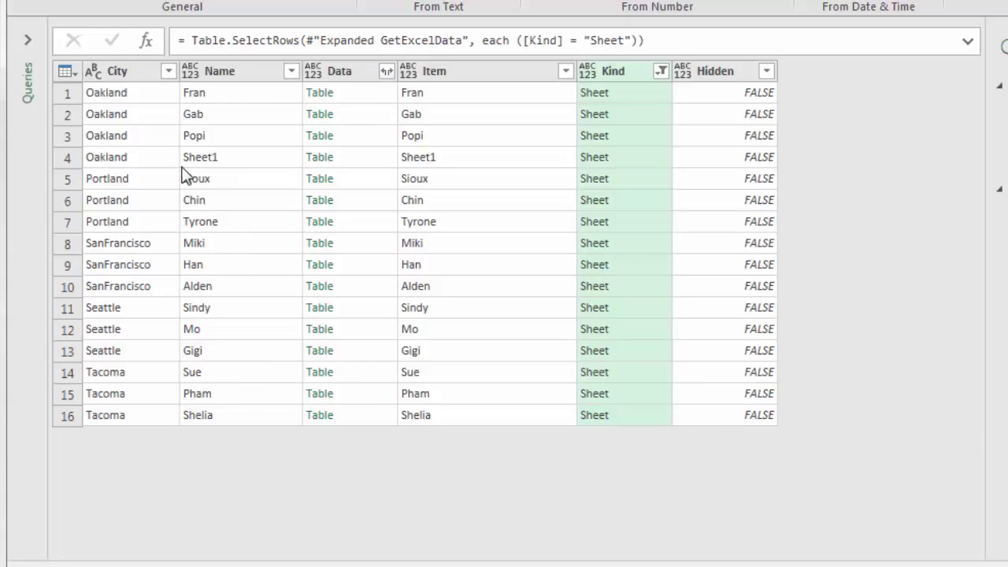
# Filter the Name column to keep only rows that do not begin with Sheet.
pyautogui.click(290, 71)
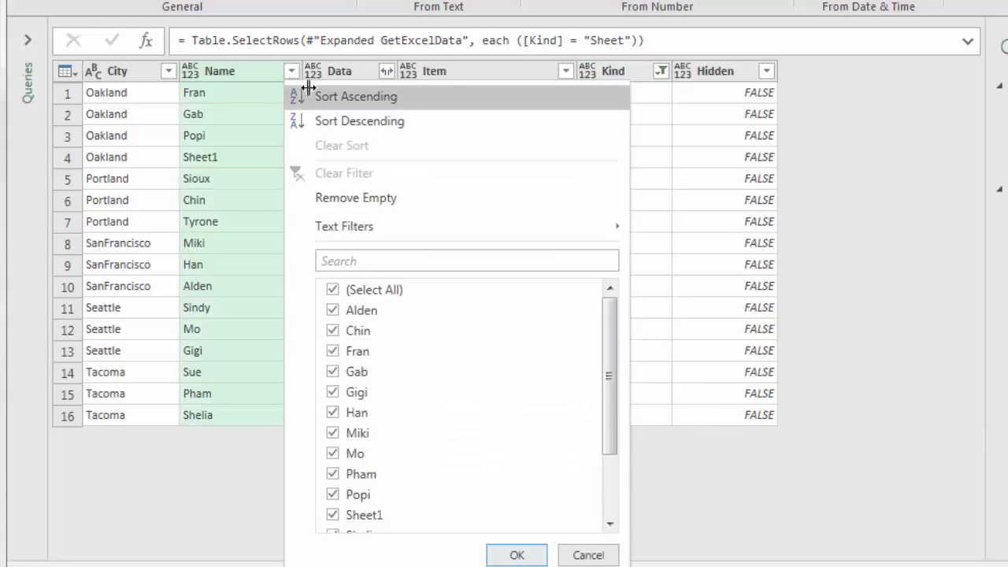
pyautogui.moveTo(354, 233)
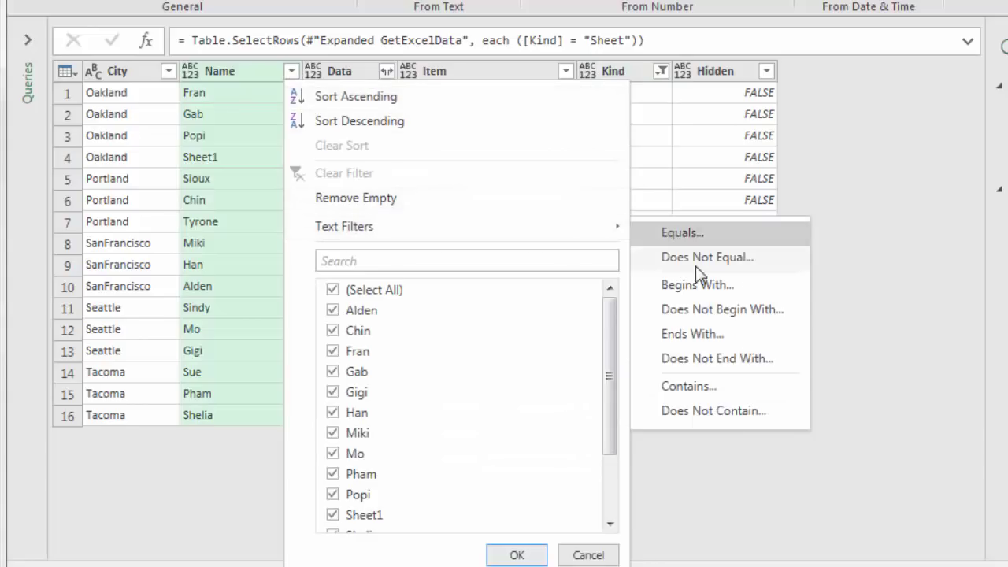
pyautogui.click(710, 326)
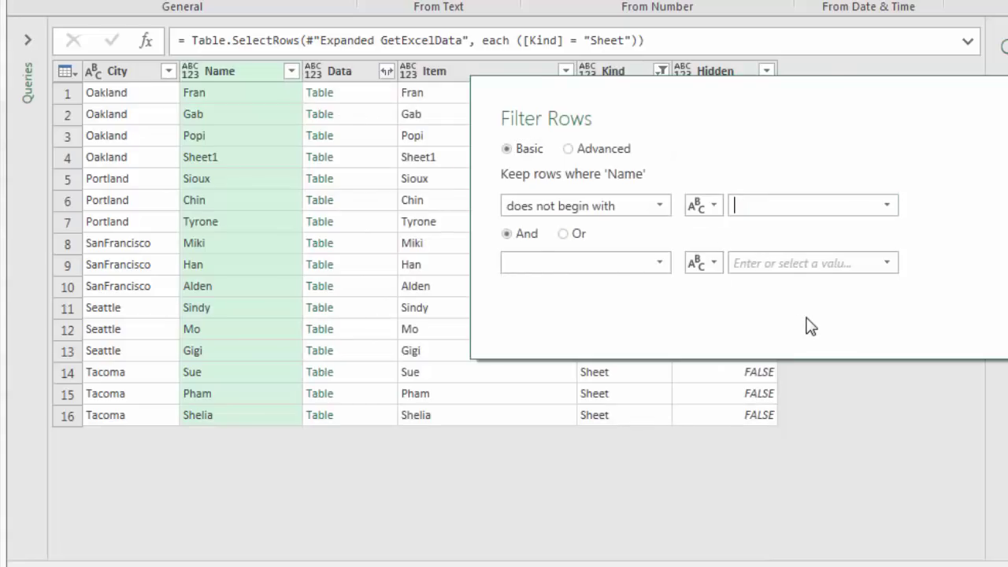
pyautogui.write('Sheet')
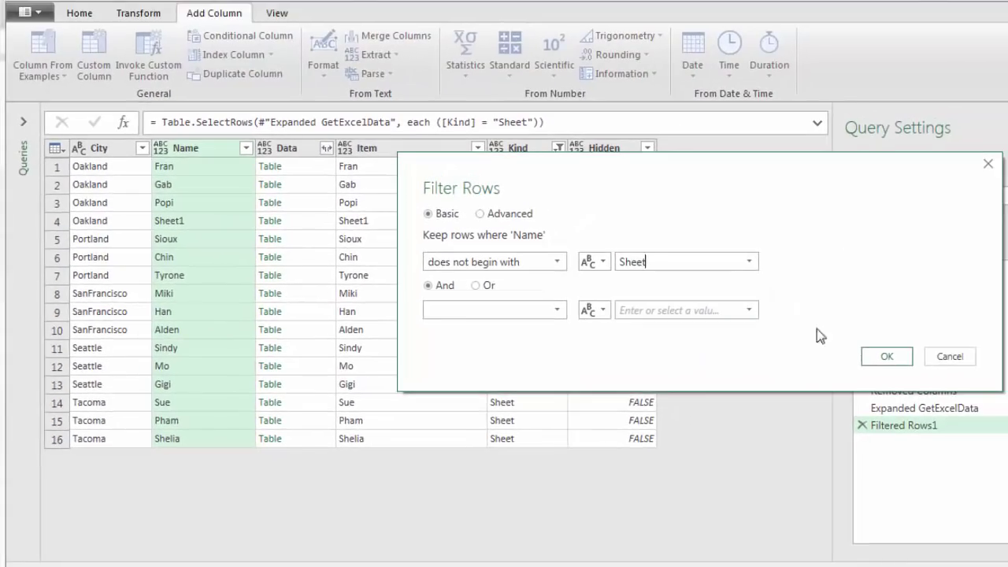
pyautogui.click(880, 356)
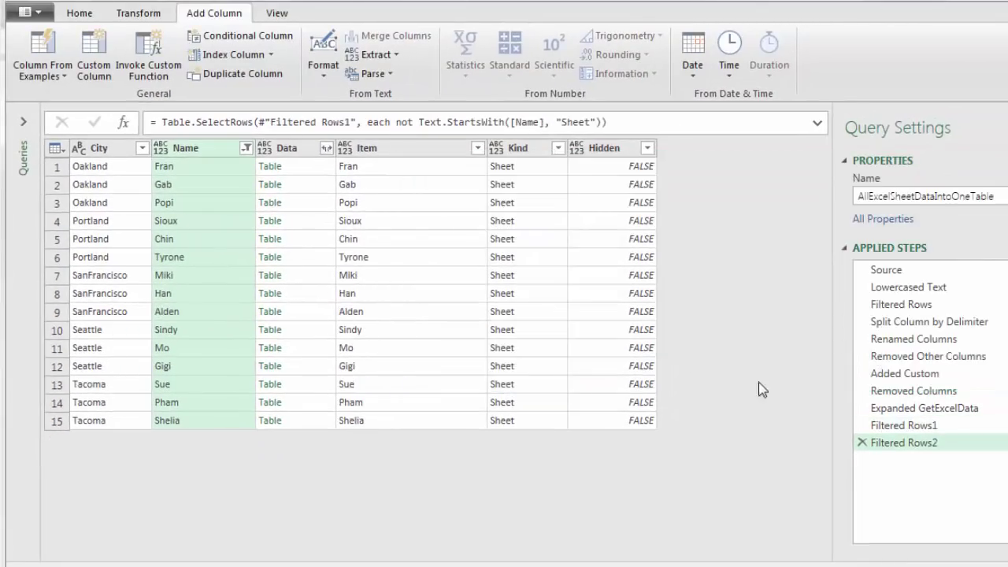
# Preview the Data tables of the first two Oakland sheets and rename the Name column as SalesRep.
pyautogui.click(313, 165)
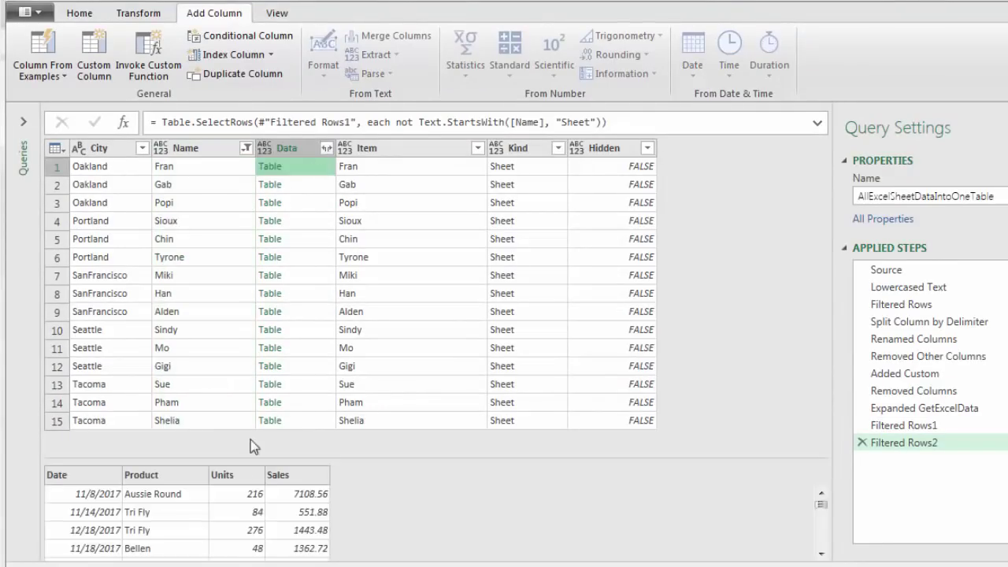
pyautogui.click(306, 186)
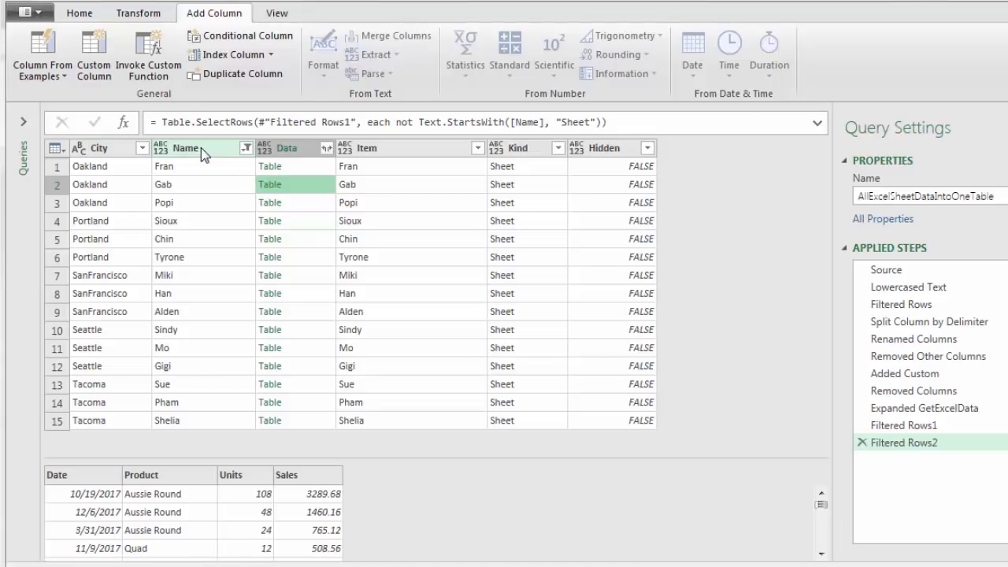
pyautogui.doubleClick(200, 147)
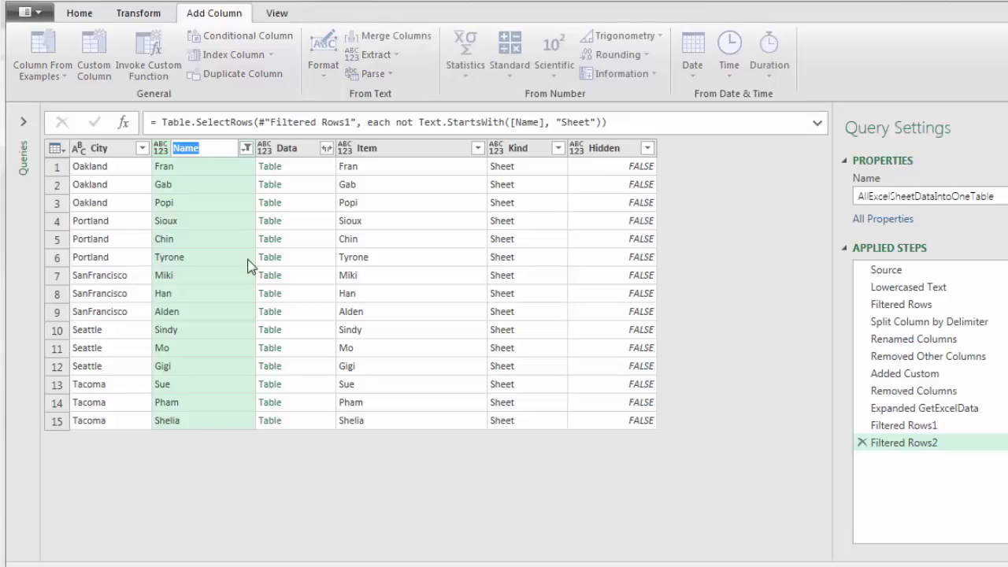
pyautogui.write('SalesRep')
pyautogui.press('Return')
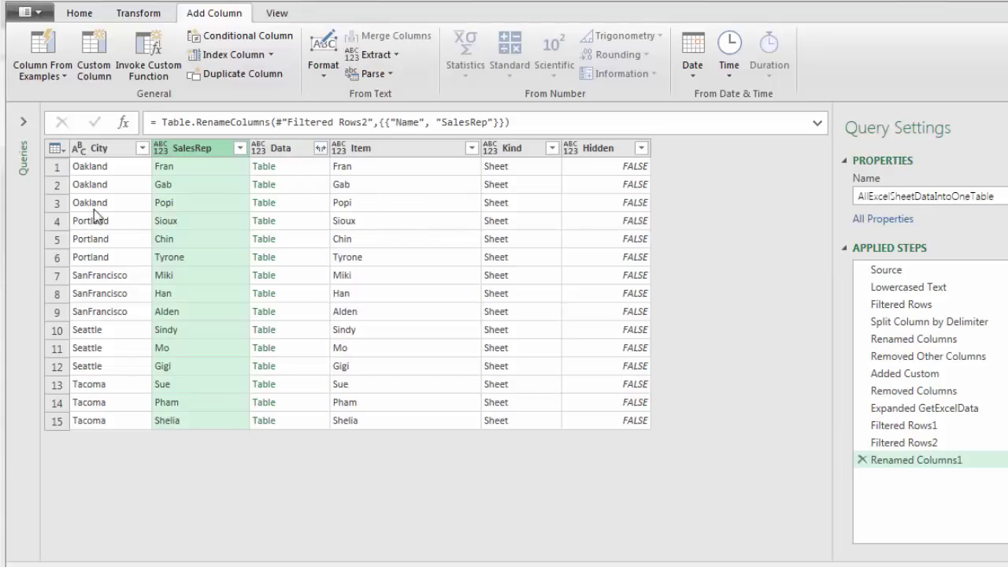
# Keep only the Data, City and SalesRep columns, in that order, and remove all other columns.
pyautogui.click(281, 150)
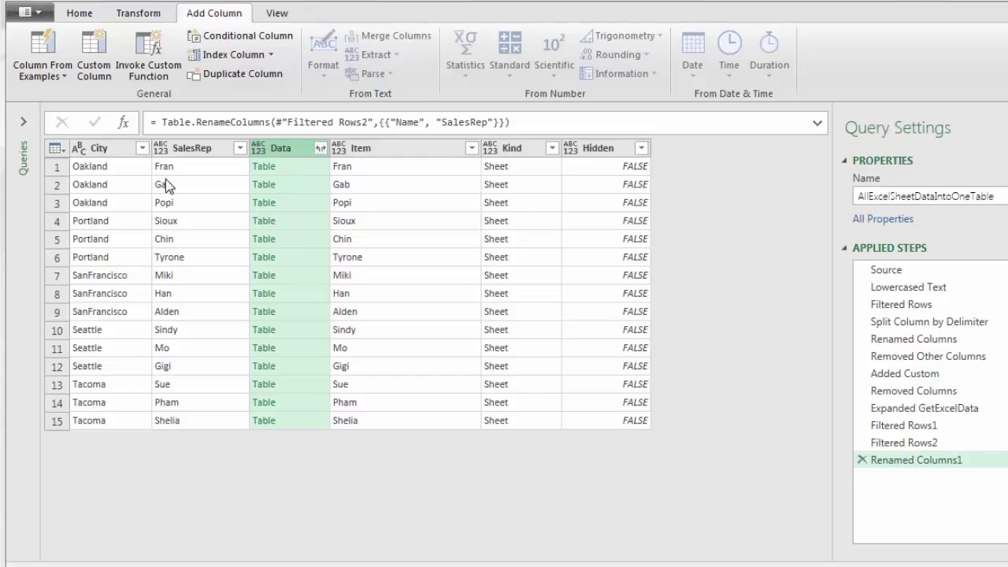
pyautogui.keyDown('ctrl'); pyautogui.click(109, 150); pyautogui.keyUp('ctrl')
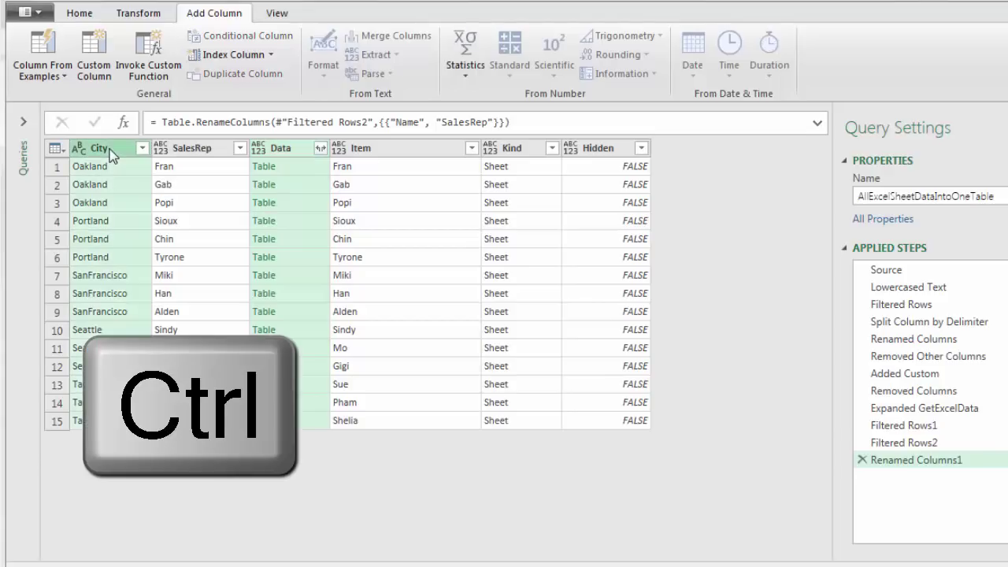
pyautogui.keyDown('ctrl'); pyautogui.click(198, 155); pyautogui.keyUp('ctrl')
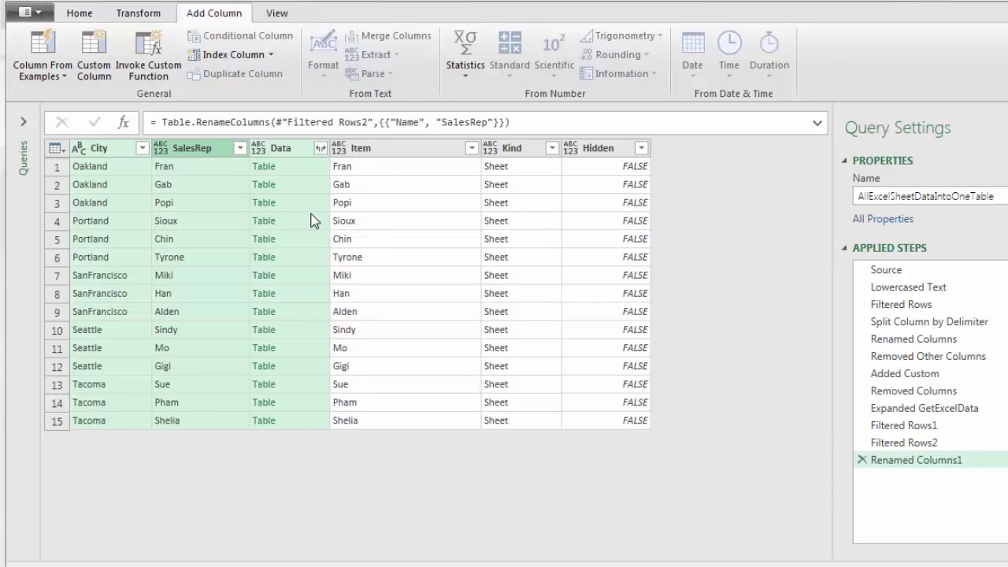
pyautogui.rightClick(297, 152)
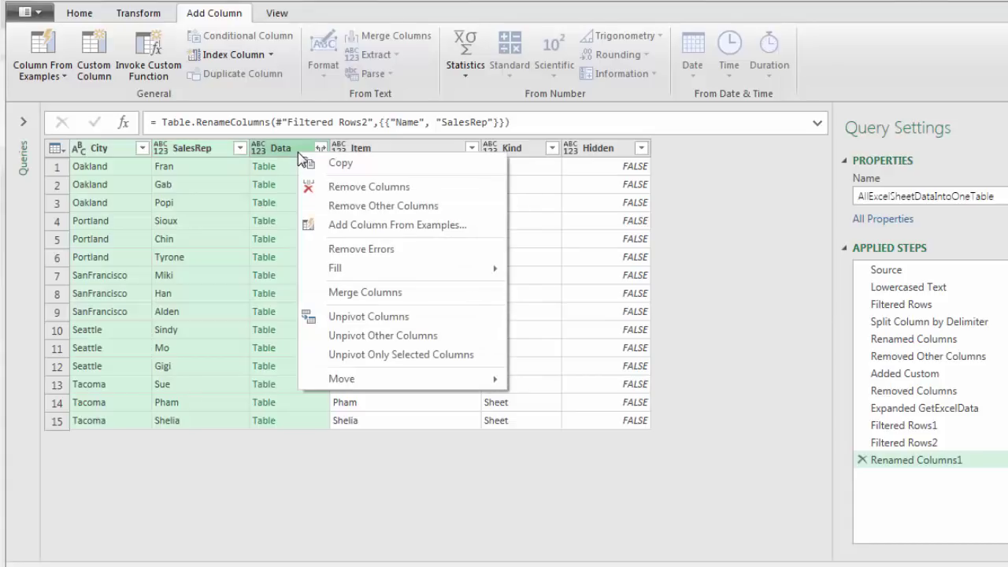
pyautogui.click(312, 211)
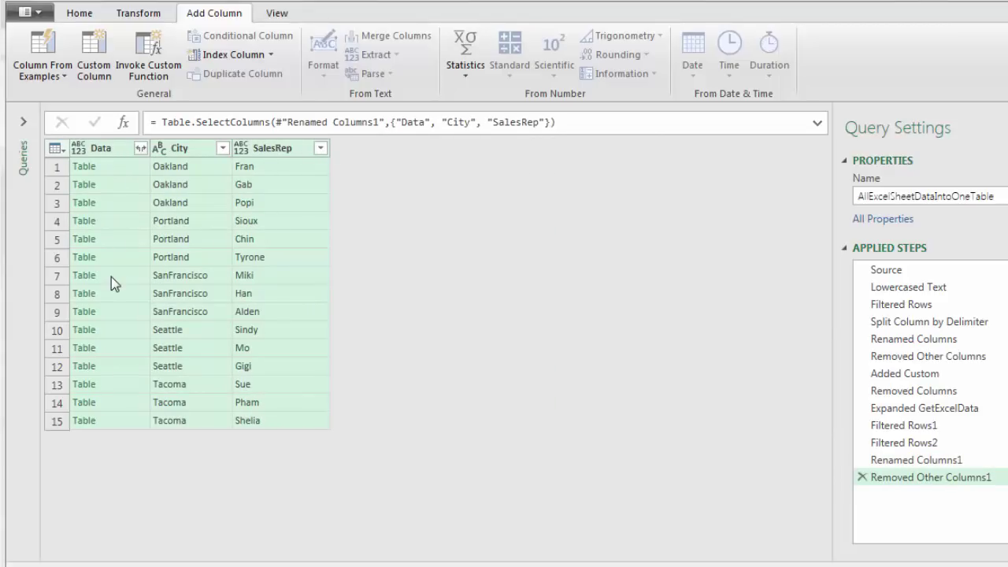
# Expand the Data column into Date, Product, Units and Sales without the original column name as prefix.
pyautogui.click(140, 148)
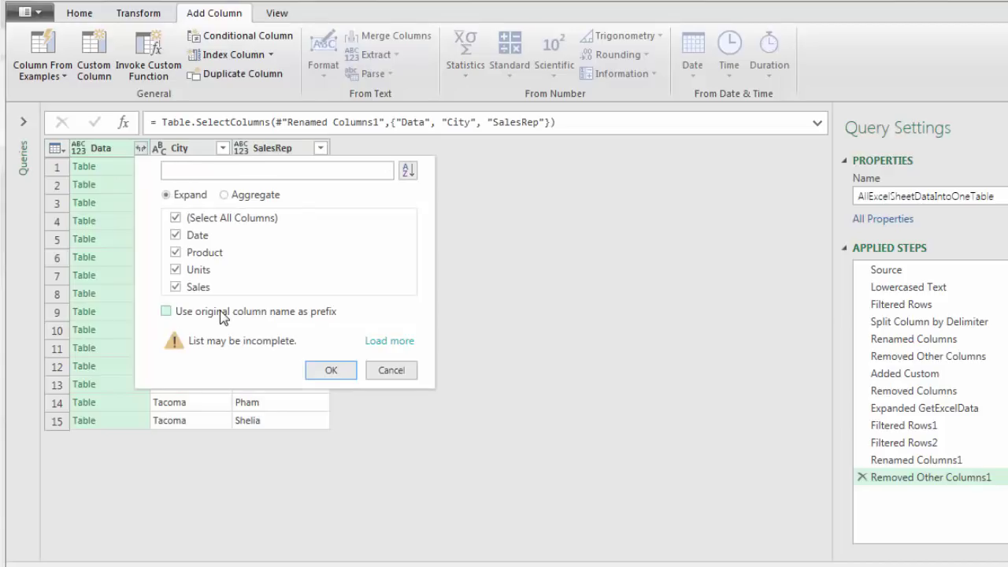
pyautogui.click(330, 370)
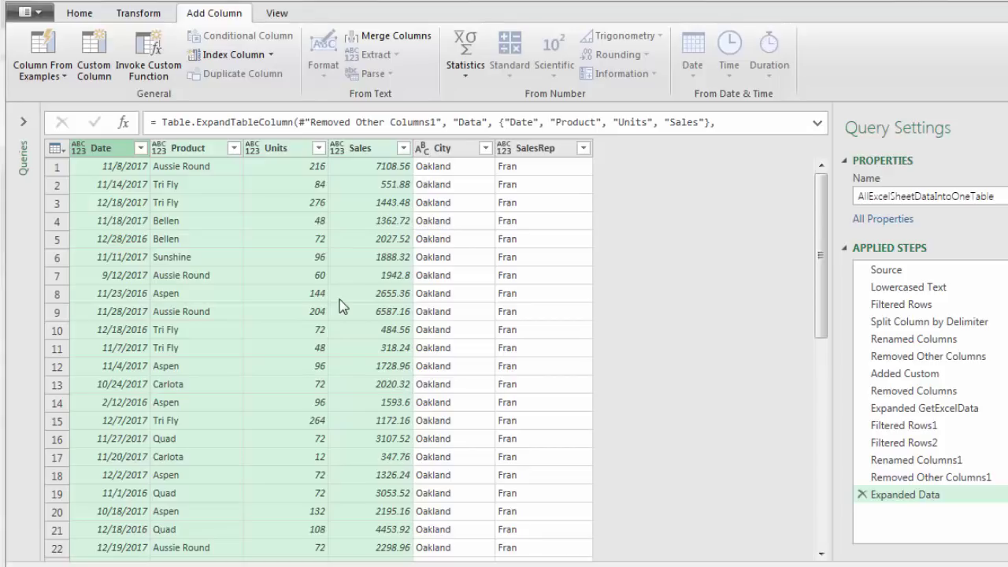
# Set the data types: Date as Date, Product and SalesRep as Text, Units as Whole Number, and Sales as Currency.
pyautogui.click(84, 151)
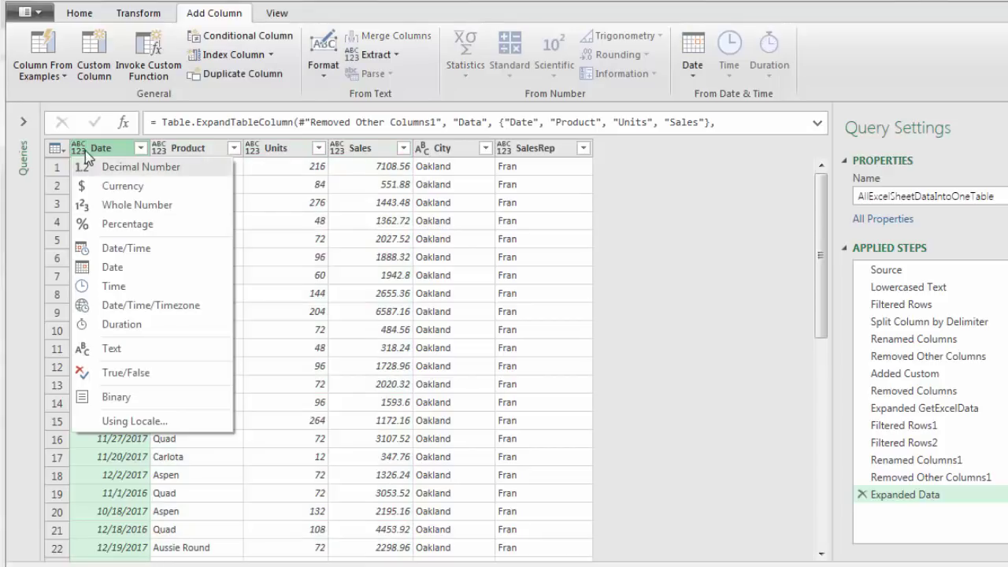
pyautogui.click(110, 267)
pyautogui.click(160, 149)
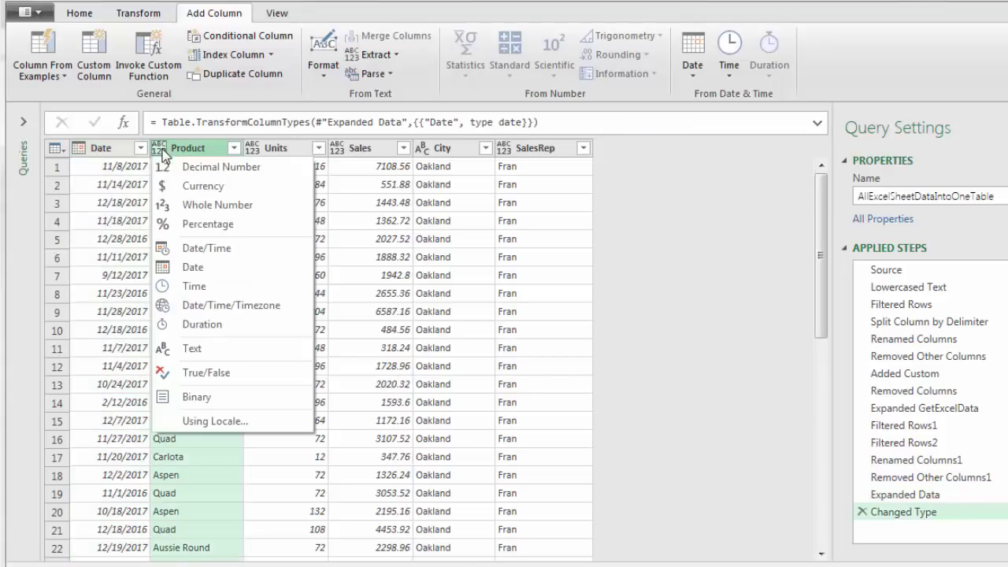
pyautogui.click(203, 348)
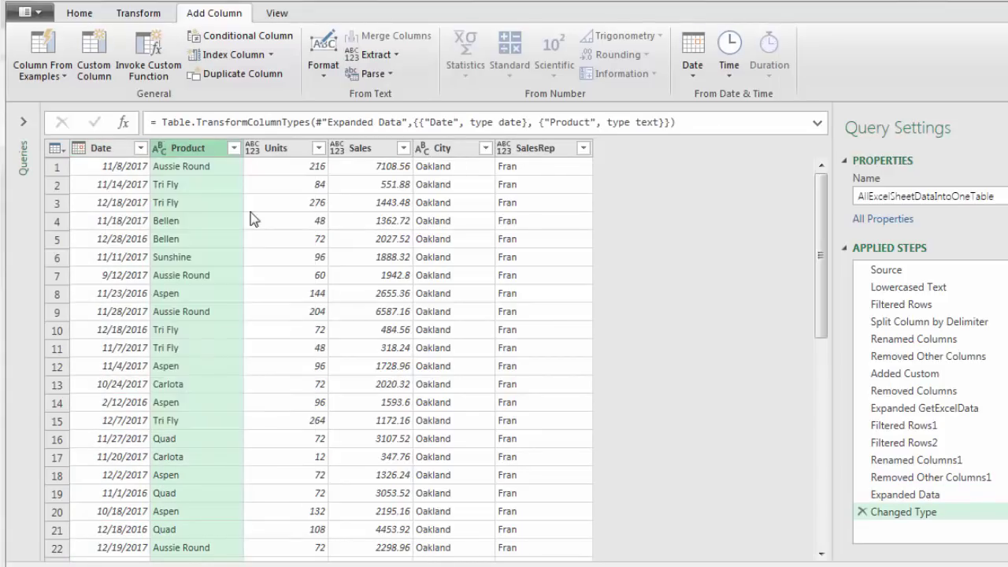
pyautogui.click(253, 149)
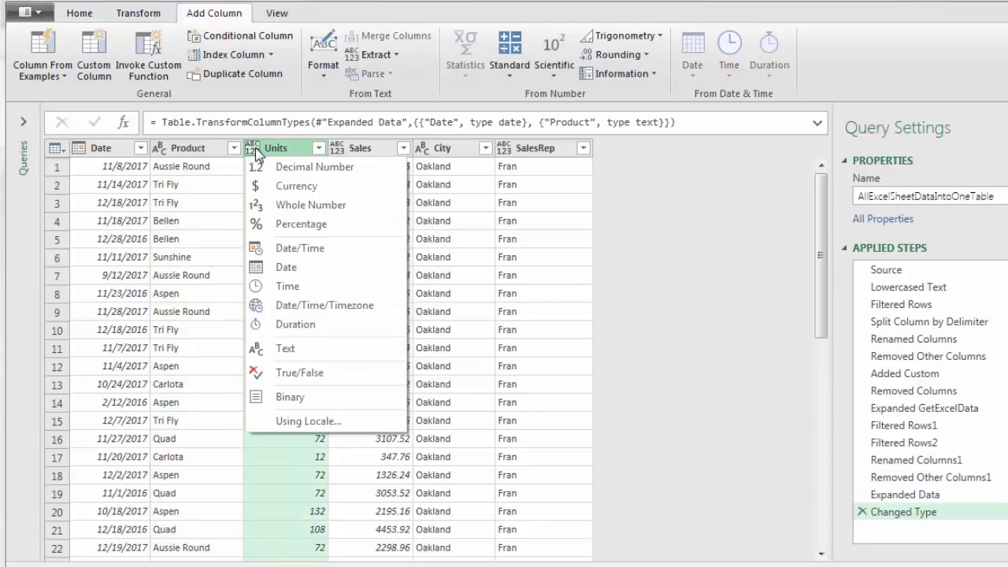
pyautogui.click(283, 207)
pyautogui.click(337, 148)
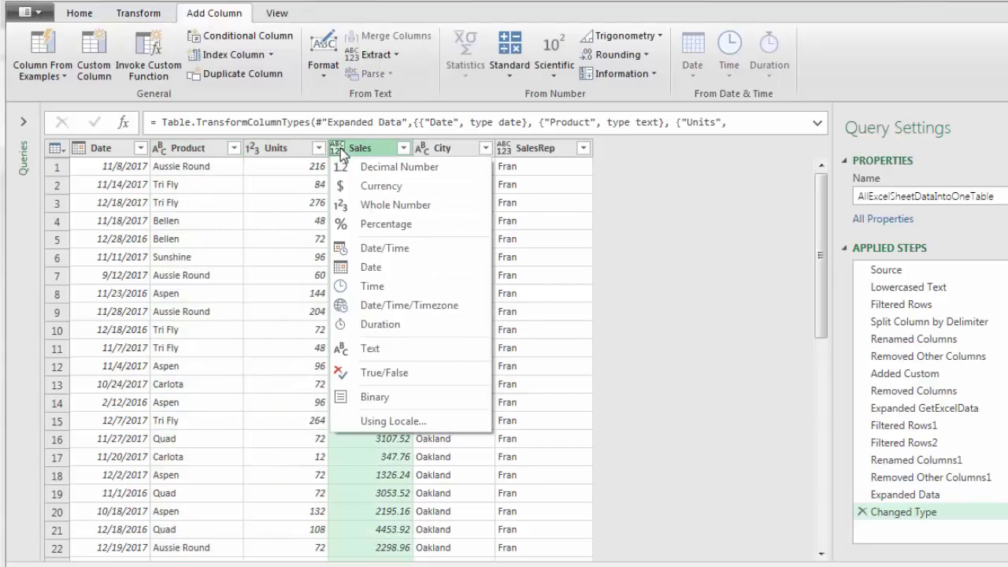
pyautogui.click(367, 186)
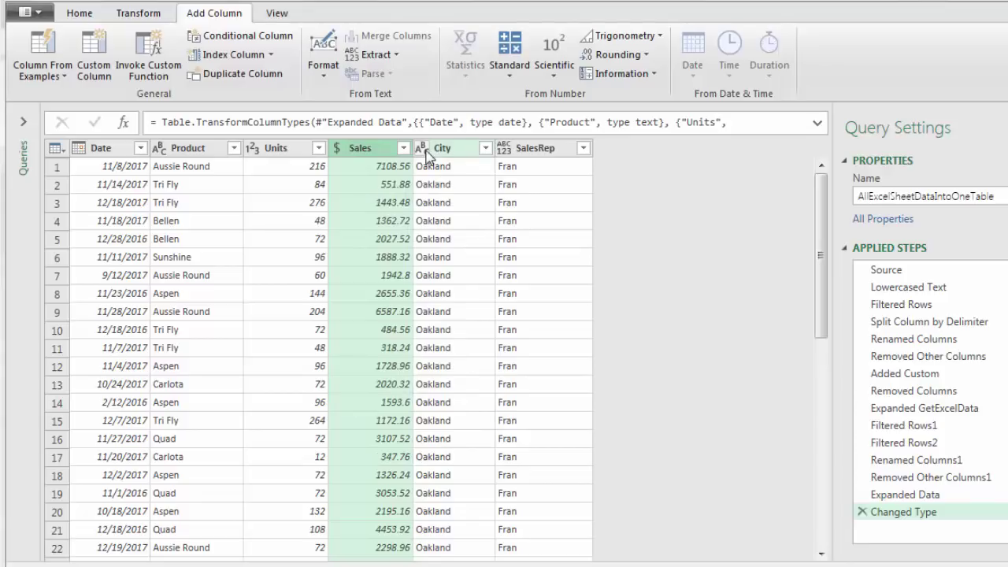
pyautogui.click(503, 153)
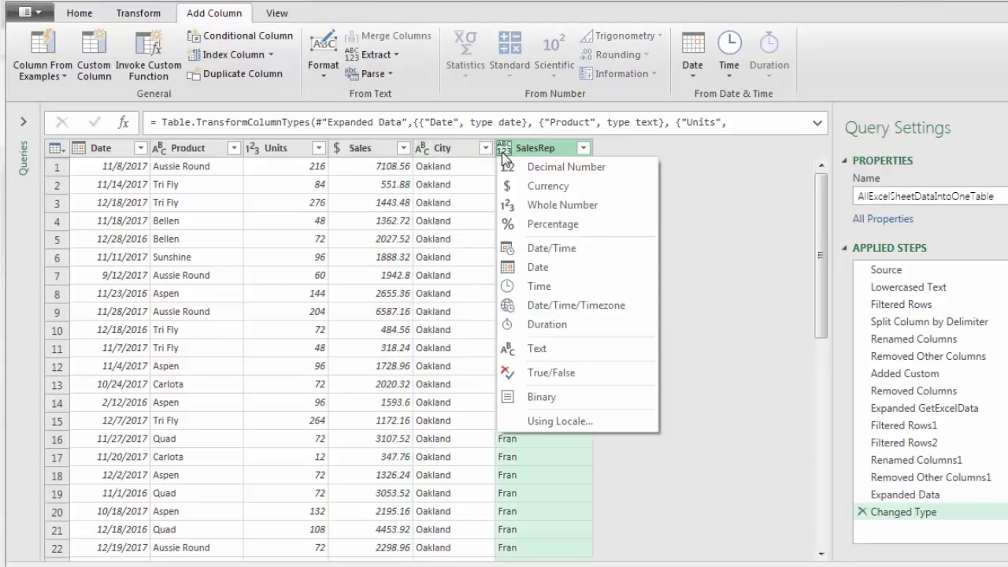
pyautogui.click(539, 347)
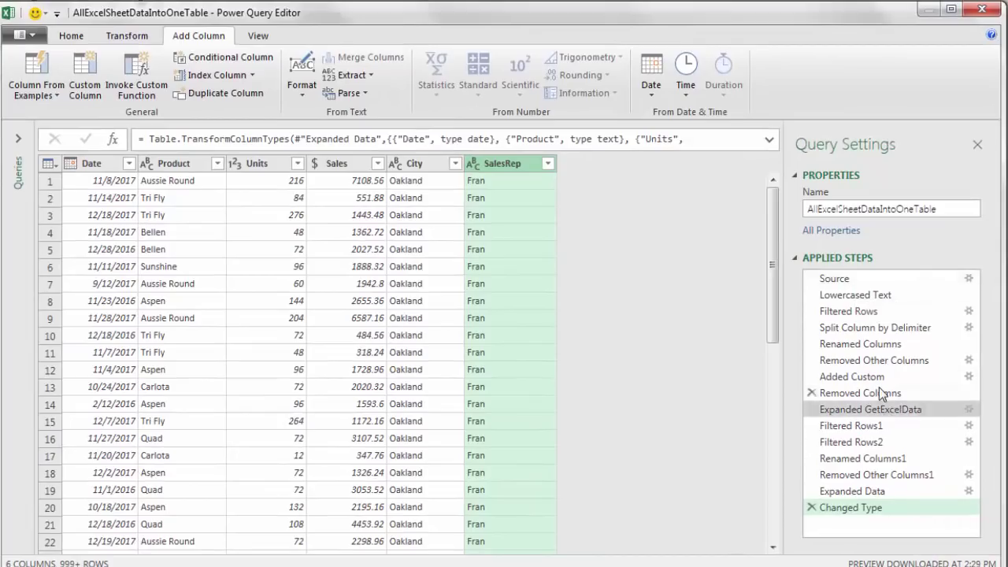
# Review the query's earlier applied steps back to Source and inspect the source folder path setting without changing it.
pyautogui.click(845, 328)
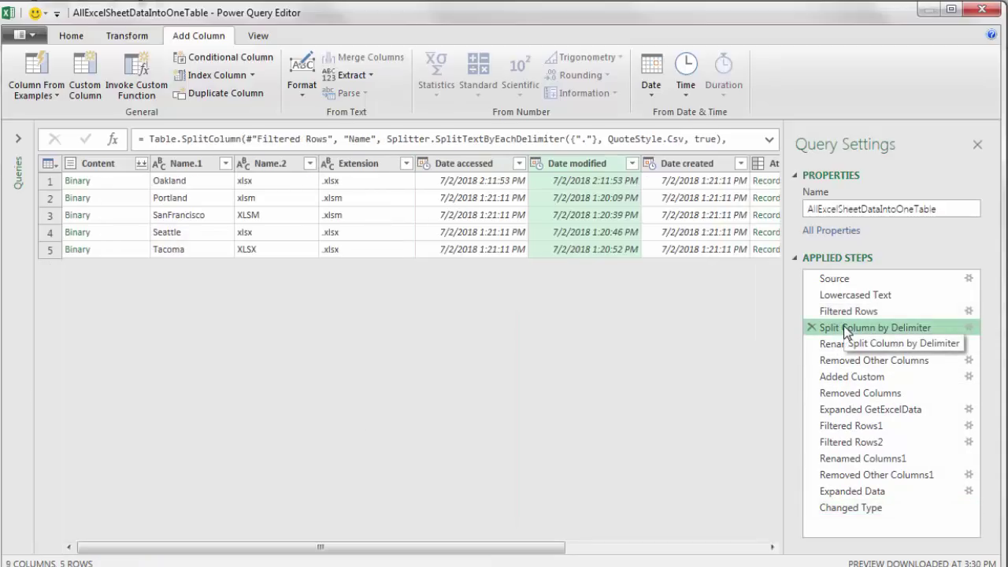
pyautogui.click(848, 313)
pyautogui.click(841, 298)
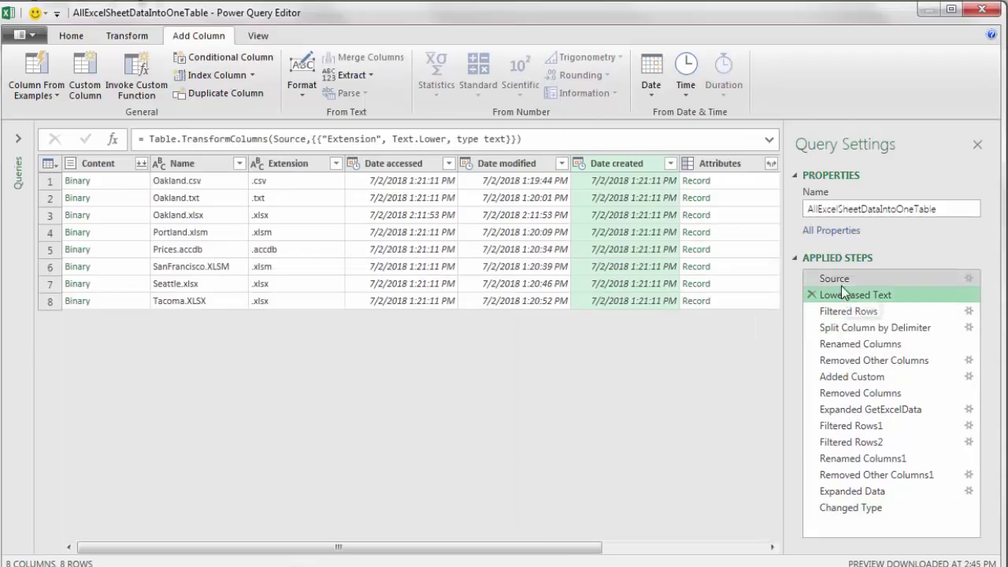
pyautogui.click(837, 280)
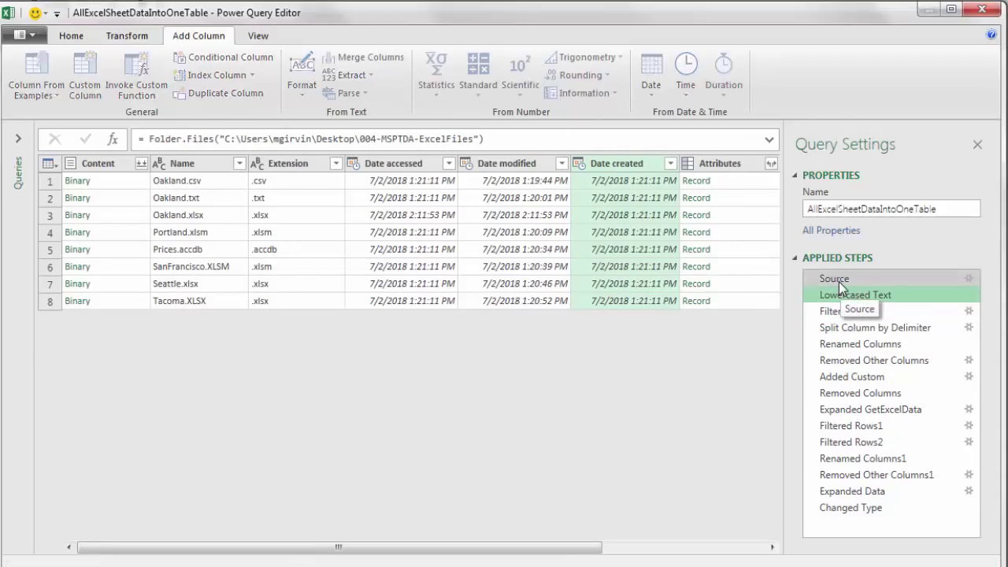
pyautogui.click(968, 279)
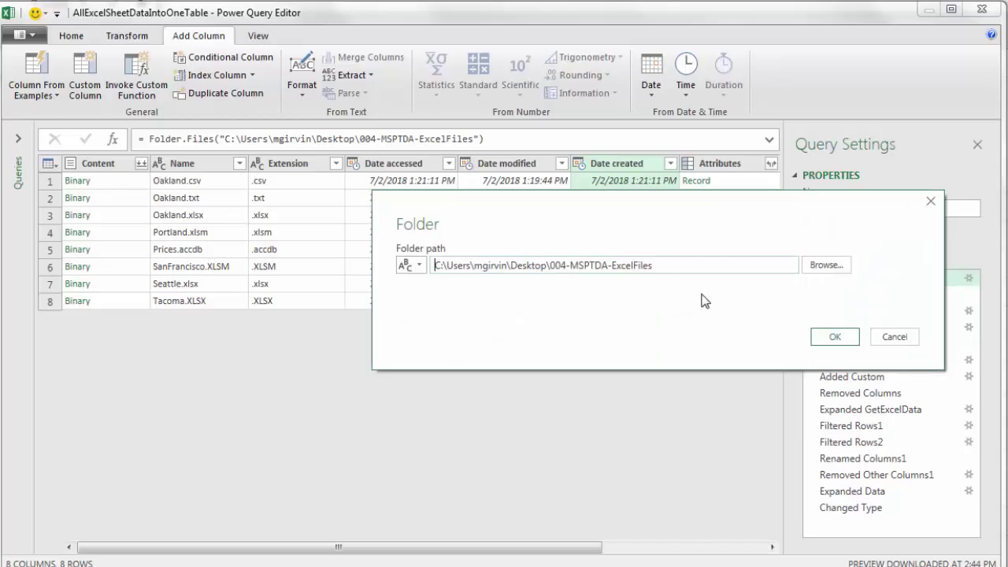
pyautogui.moveTo(915, 230); pyautogui.dragTo(795, 258)
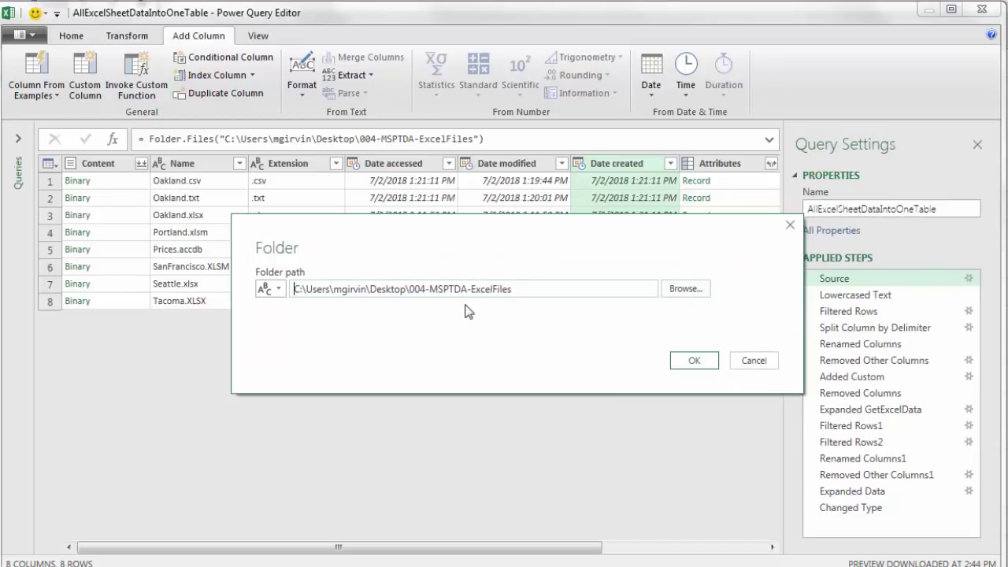
pyautogui.click(761, 364)
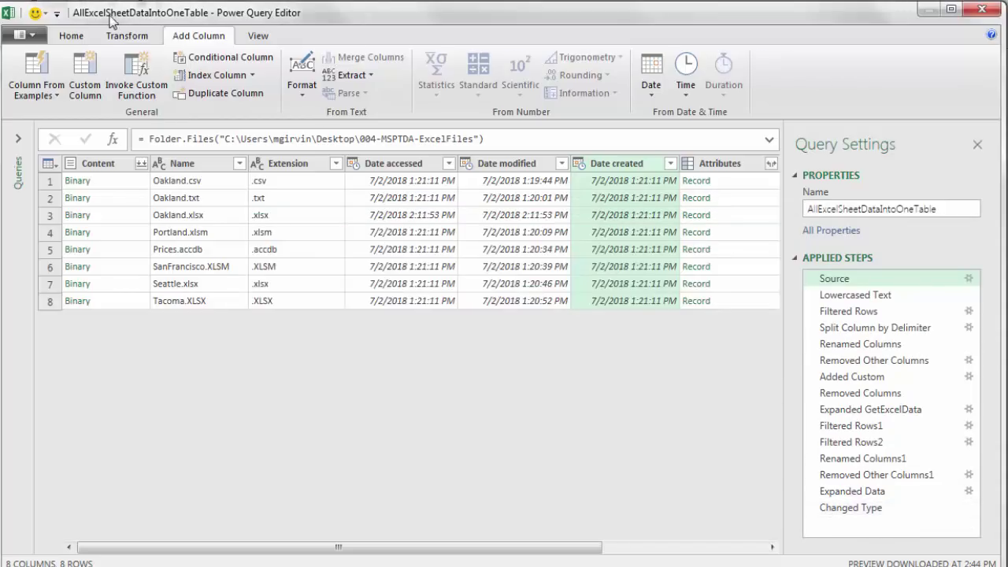
# Close the query and load it as a table to cell A1 of the existing worksheet, then save the workbook.
pyautogui.click(76, 37)
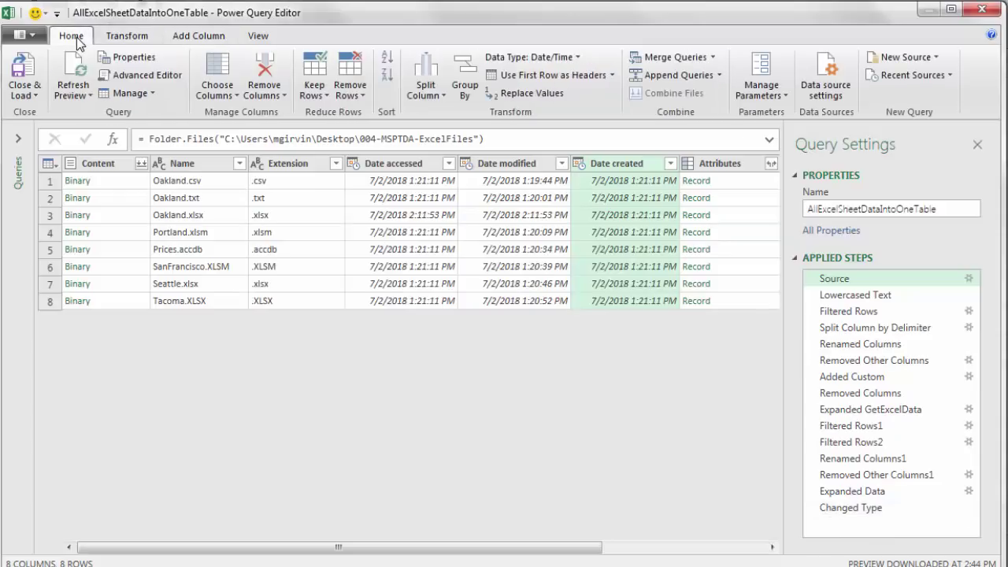
pyautogui.click(36, 94)
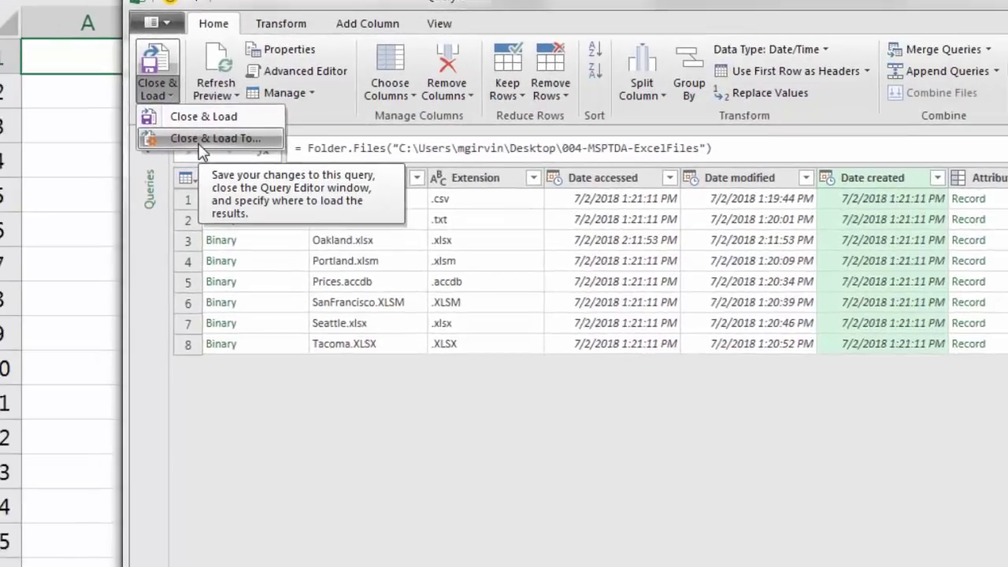
pyautogui.click(119, 135)
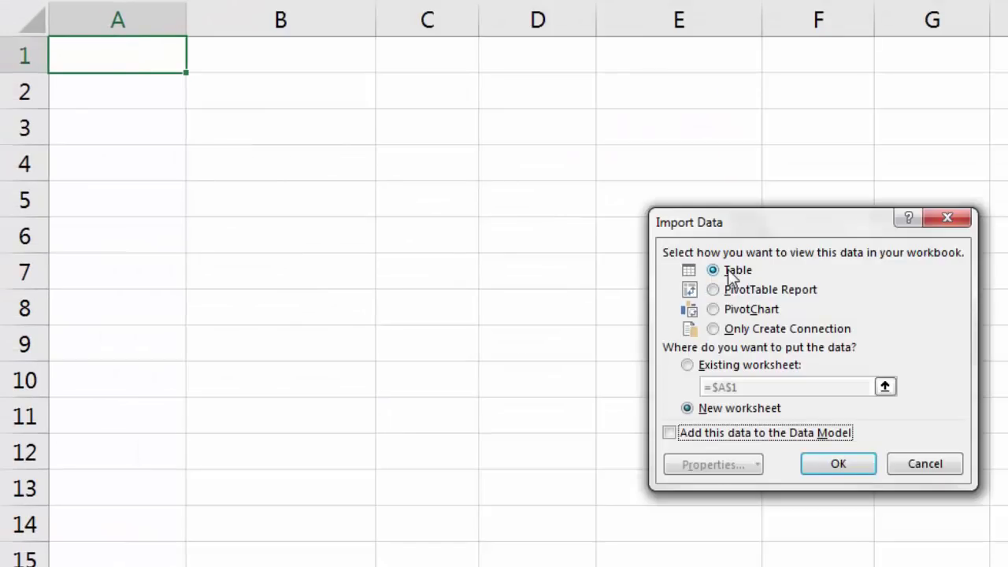
pyautogui.click(688, 364)
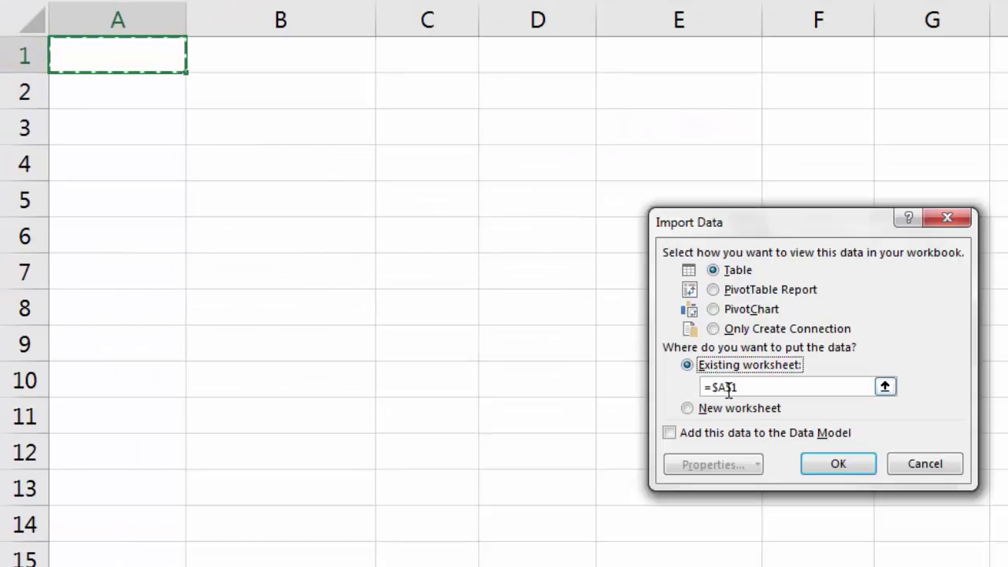
pyautogui.click(839, 464)
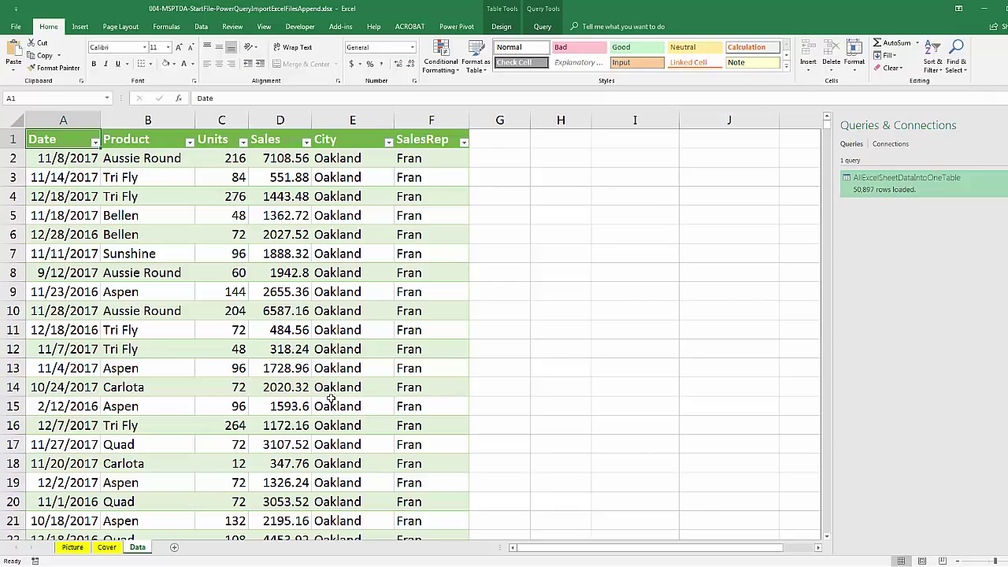
pyautogui.hotkey('ctrl', 's')
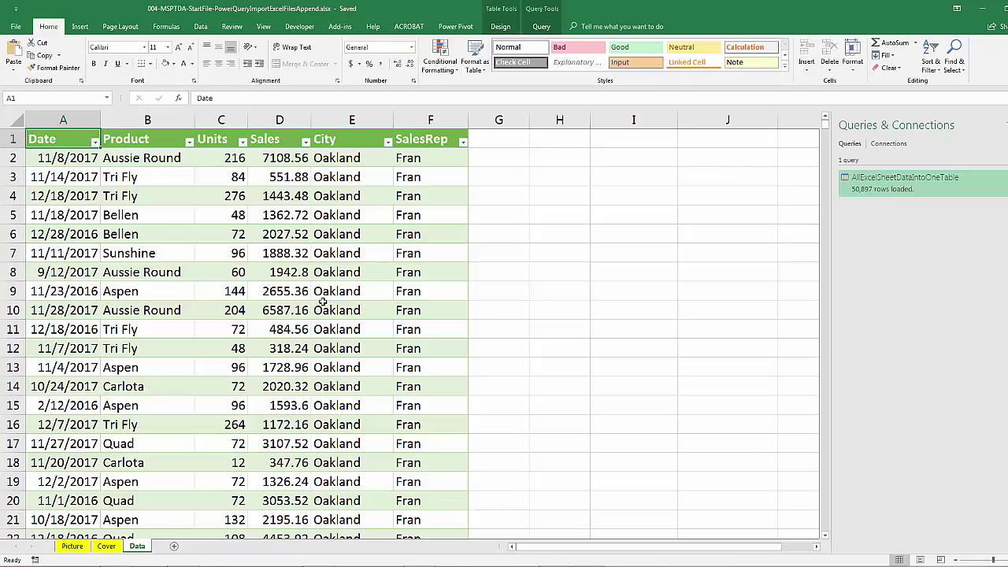
# Review the default PivotTable layout and its PivotTable options in the Excel data options.
pyautogui.click(19, 28)
pyautogui.click(44, 343)
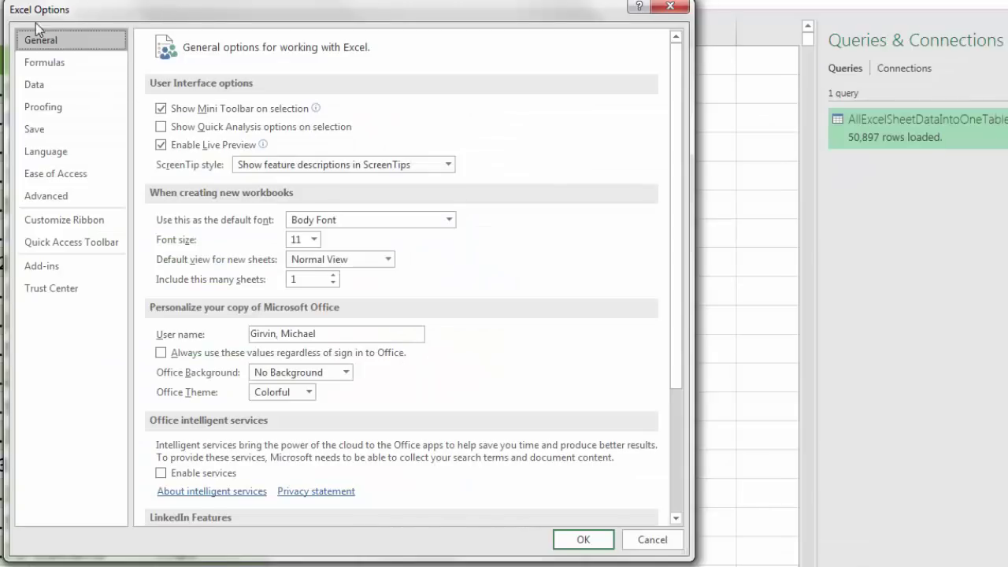
pyautogui.click(43, 88)
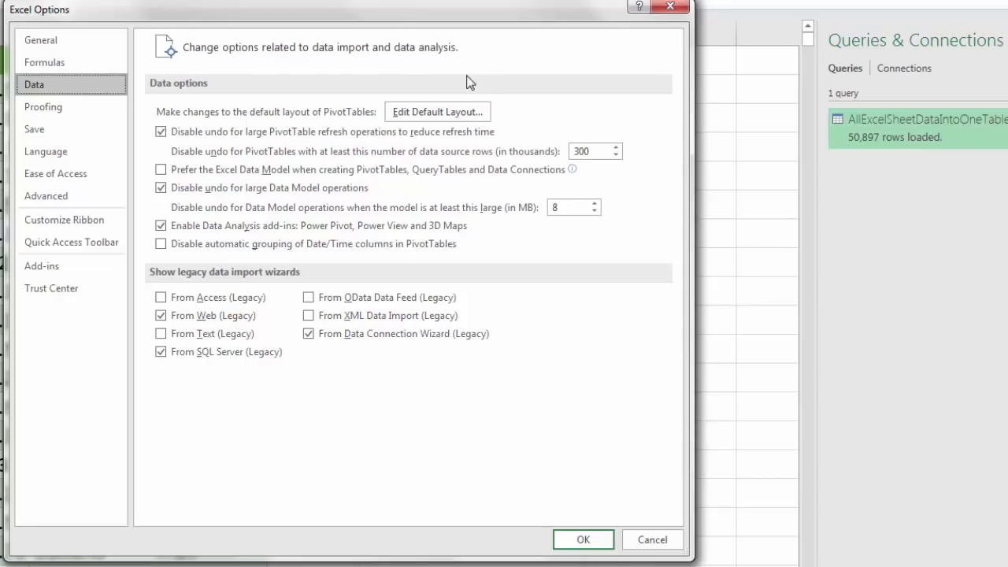
pyautogui.click(440, 112)
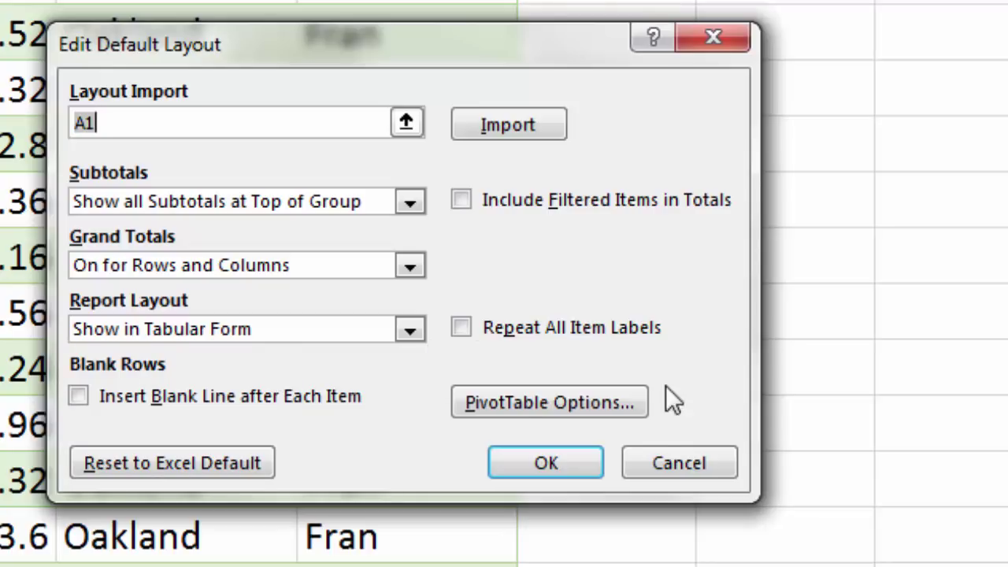
pyautogui.click(506, 406)
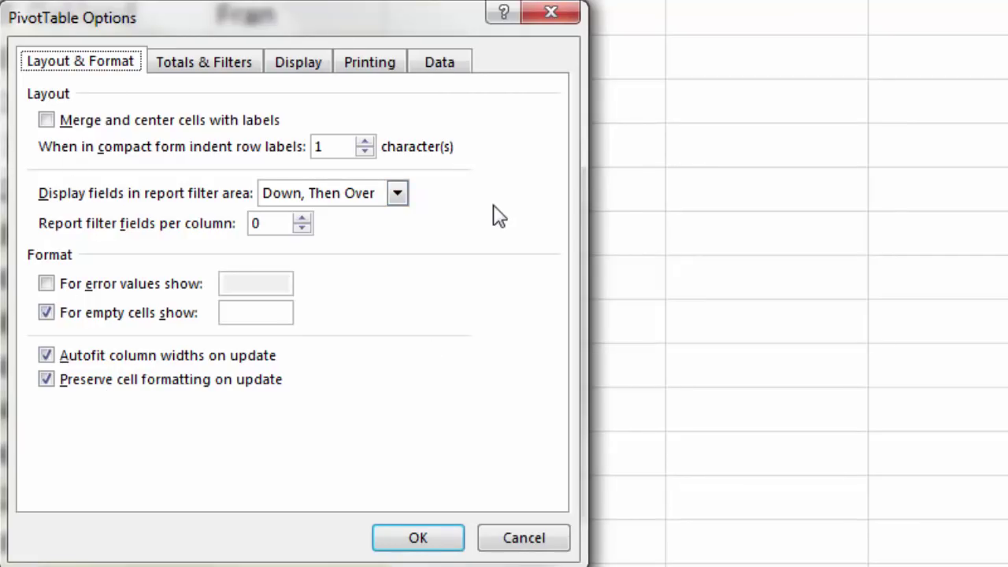
pyautogui.click(434, 535)
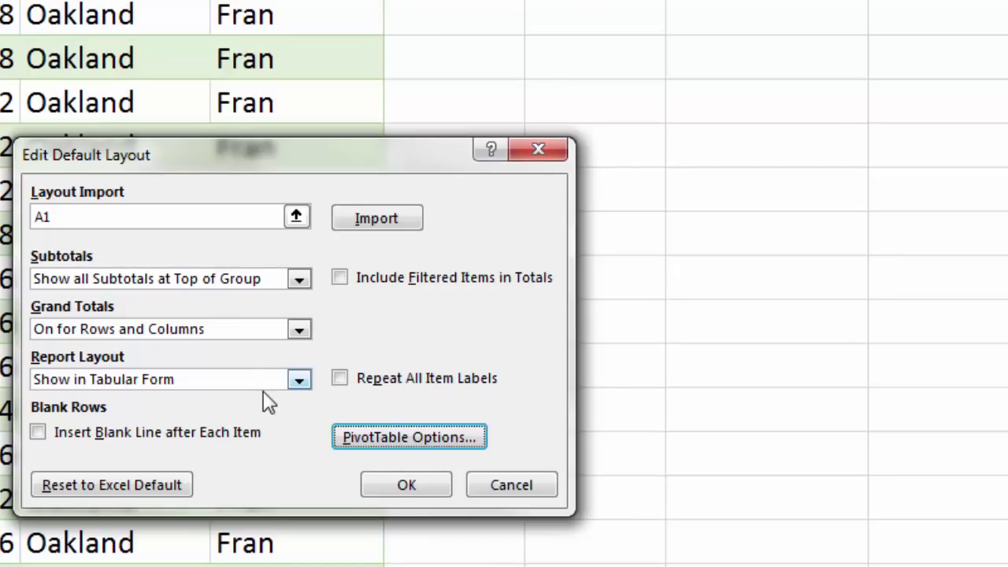
pyautogui.click(414, 481)
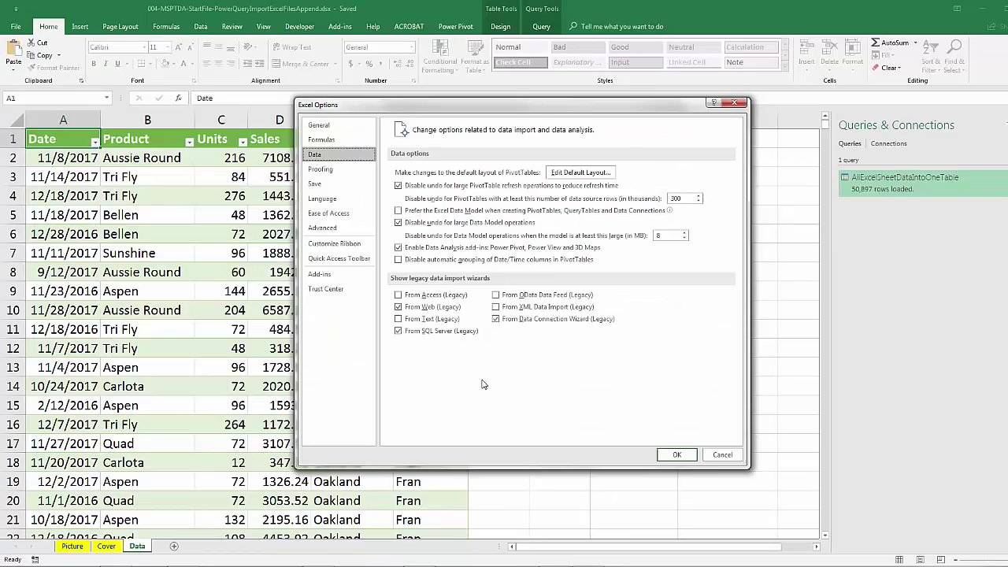
pyautogui.click(675, 454)
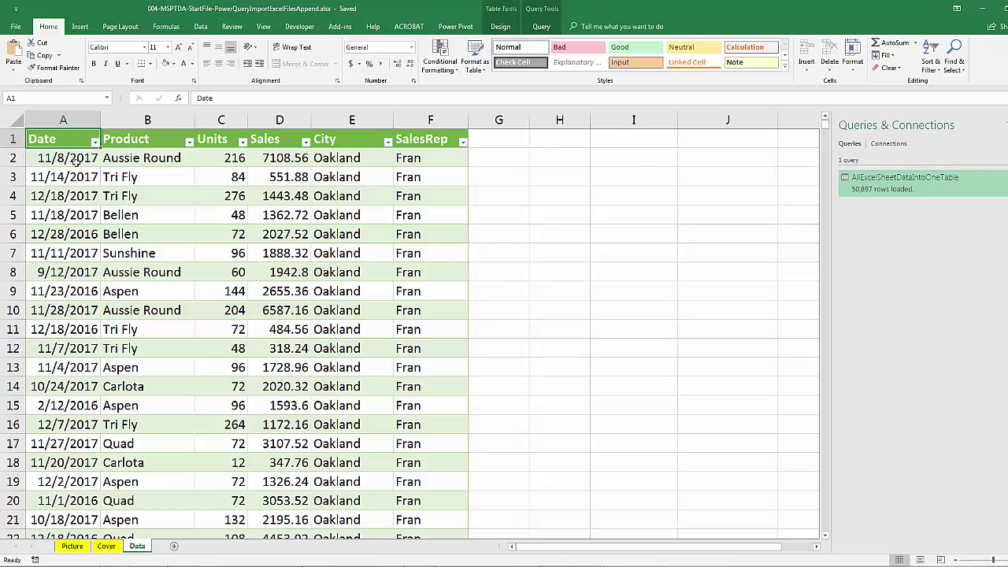
# Create a PivotTable on a new worksheet from the AllExcelSheetDataIntoOneTable table and move the field list closer to it.
pyautogui.click(79, 26)
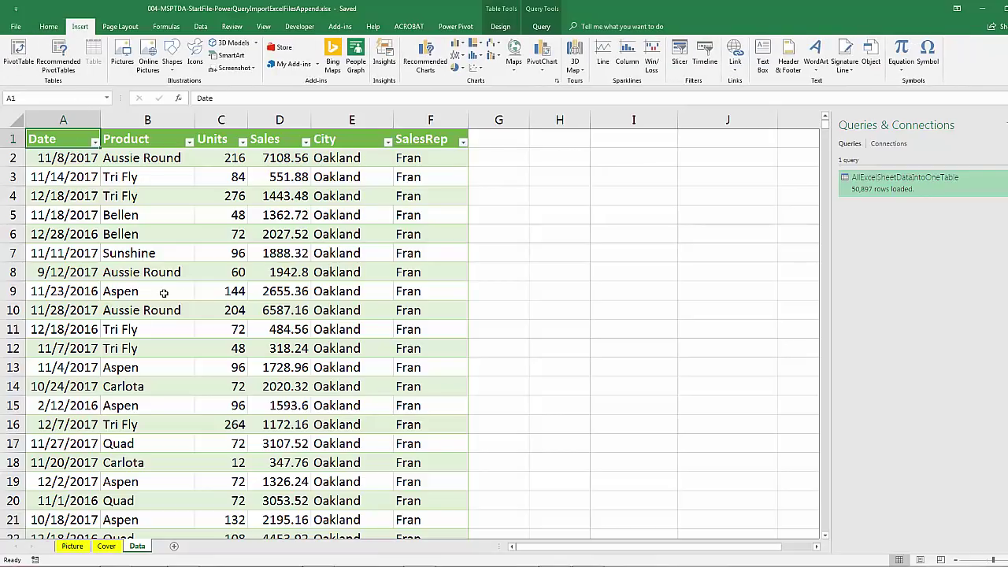
pyautogui.press('alt')
pyautogui.press('n')
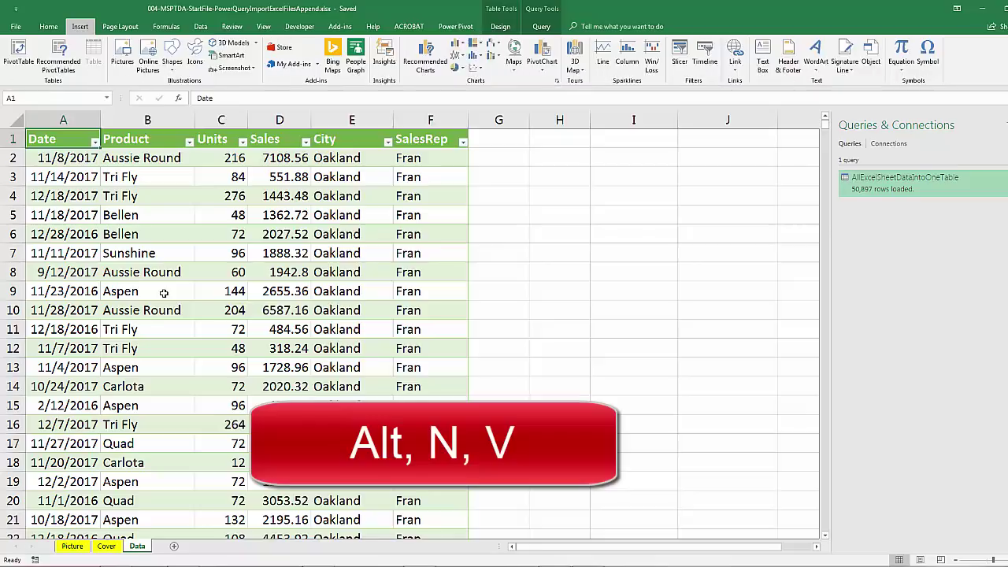
pyautogui.press('v')
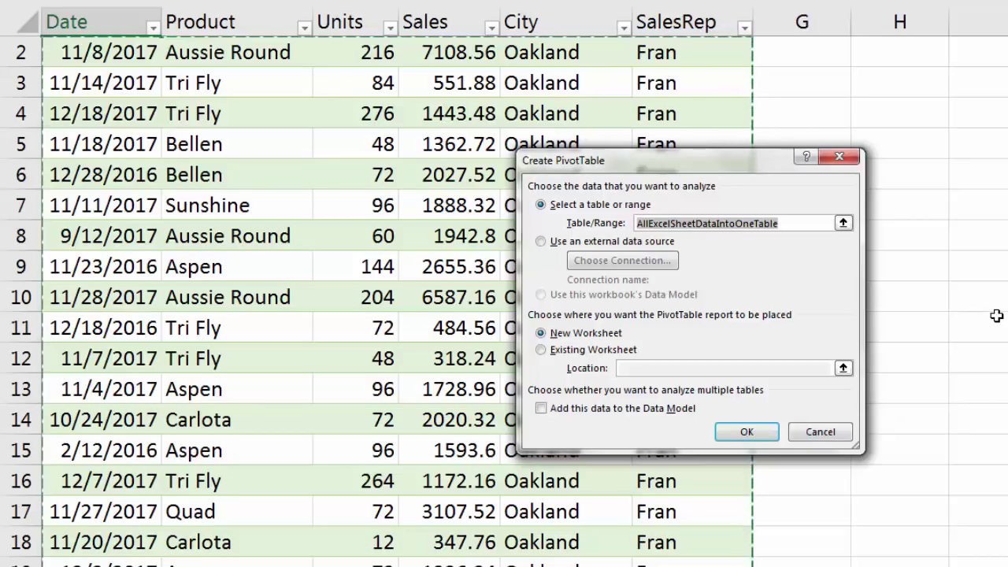
pyautogui.press('Return')
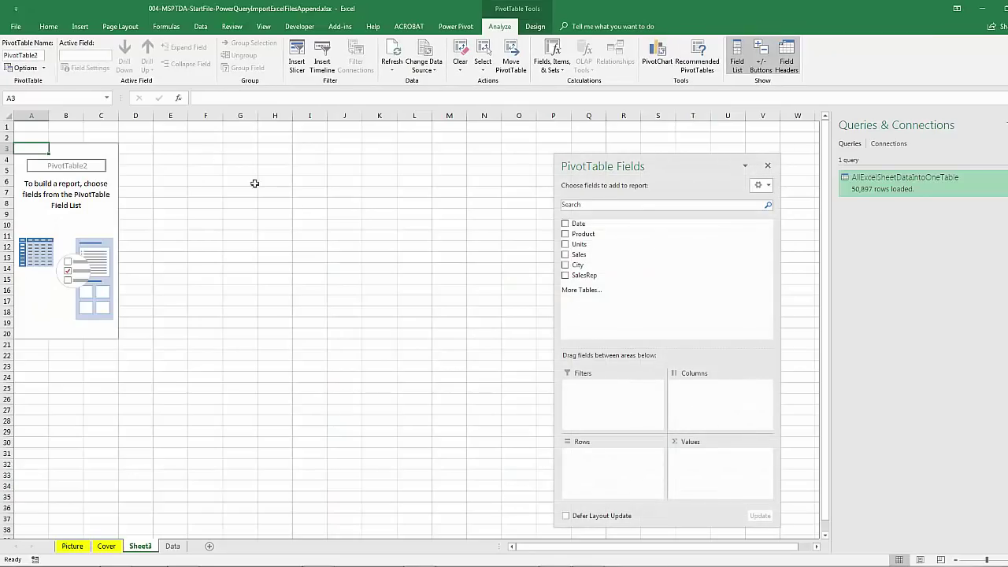
pyautogui.moveTo(674, 162); pyautogui.dragTo(406, 142)
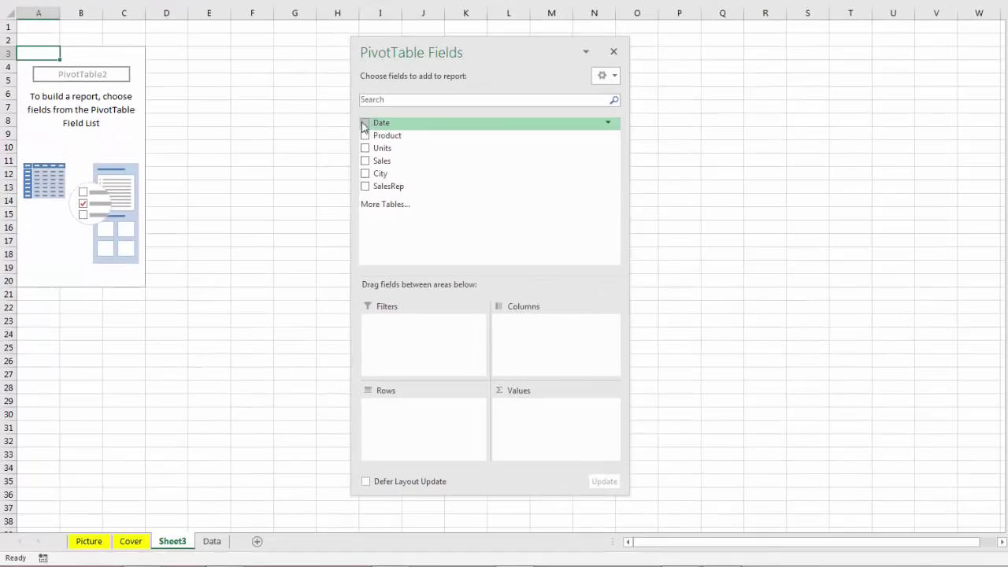
# Add Date to the PivotTable, keeping only its Years field as columns without Quarters and Date, and place Product in the rows.
pyautogui.moveTo(374, 128); pyautogui.dragTo(418, 415)
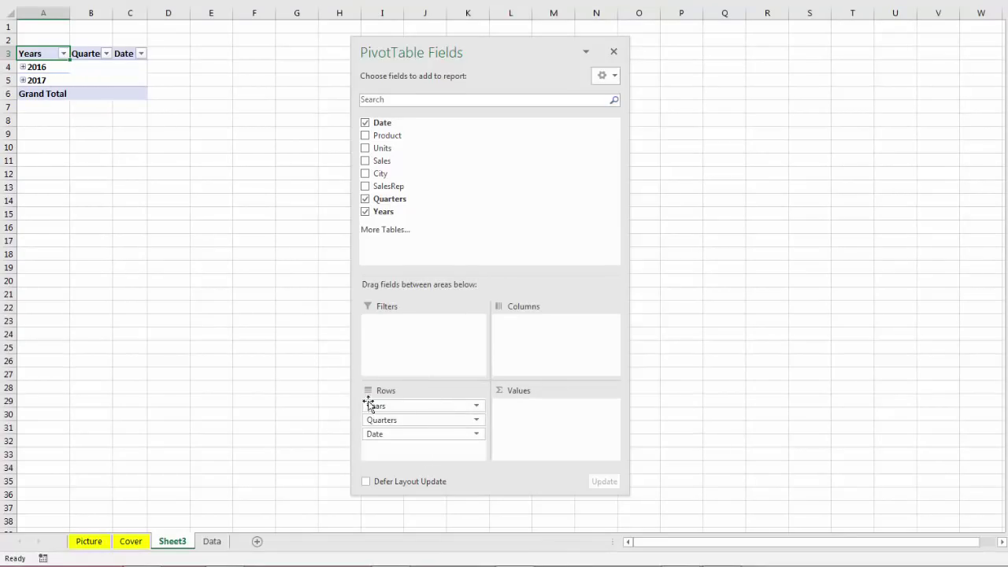
pyautogui.moveTo(375, 409); pyautogui.dragTo(528, 334)
pyautogui.moveTo(434, 411); pyautogui.dragTo(244, 355)
pyautogui.moveTo(391, 413); pyautogui.dragTo(263, 356)
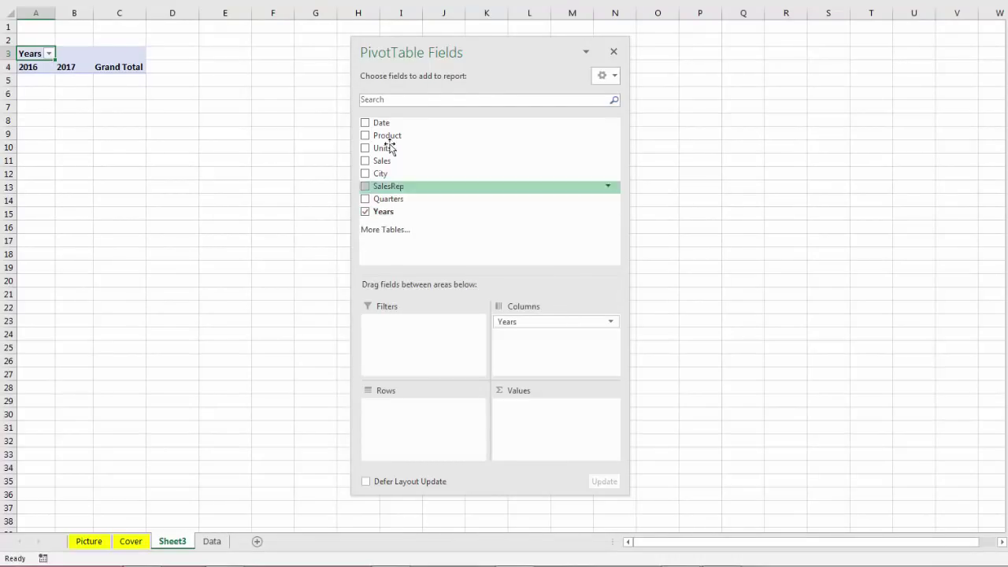
pyautogui.moveTo(386, 135); pyautogui.dragTo(410, 408)
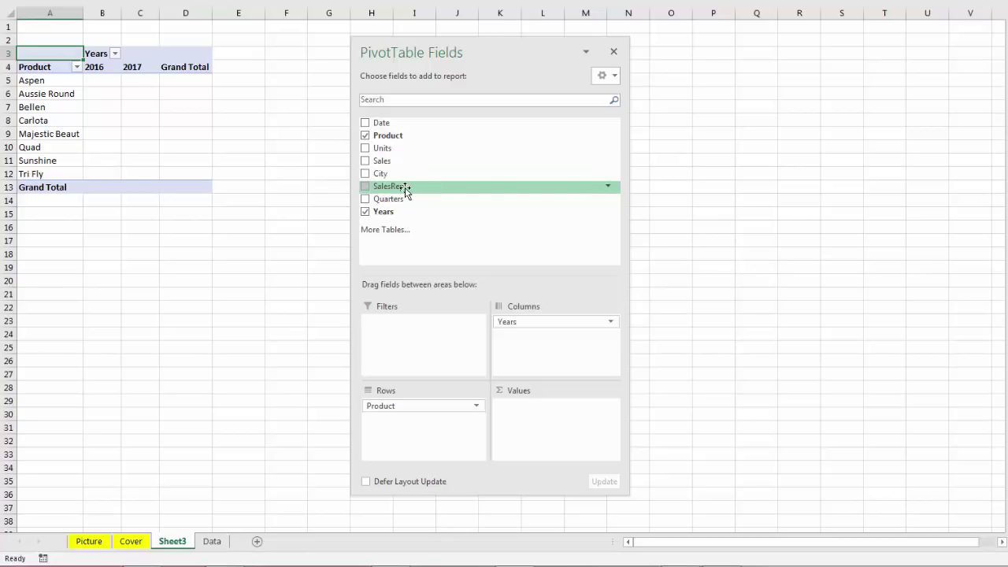
# Place SalesRep below Product in the PivotTable rows and add Sales as the summed values.
pyautogui.moveTo(405, 187); pyautogui.dragTo(434, 421)
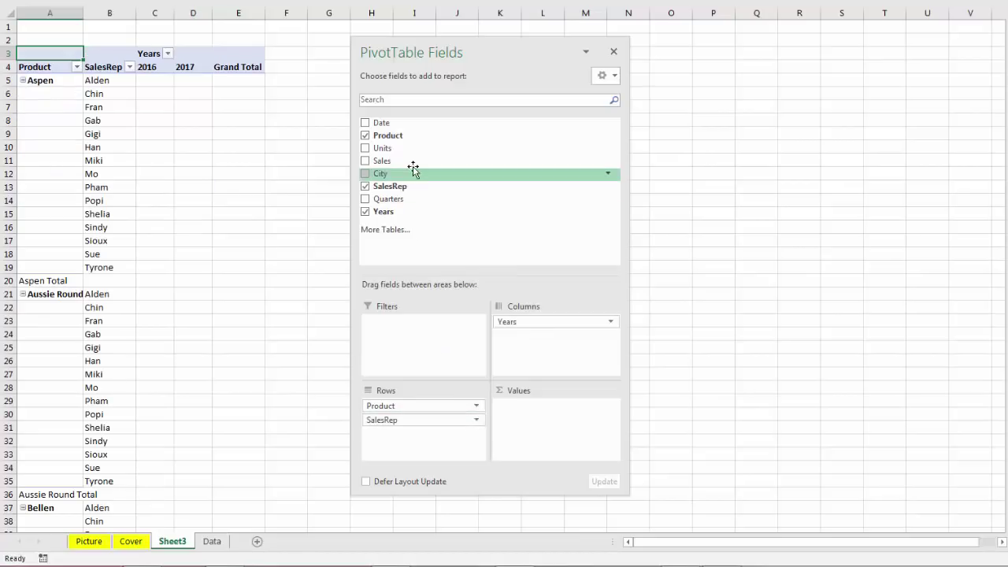
pyautogui.moveTo(381, 163); pyautogui.dragTo(530, 422)
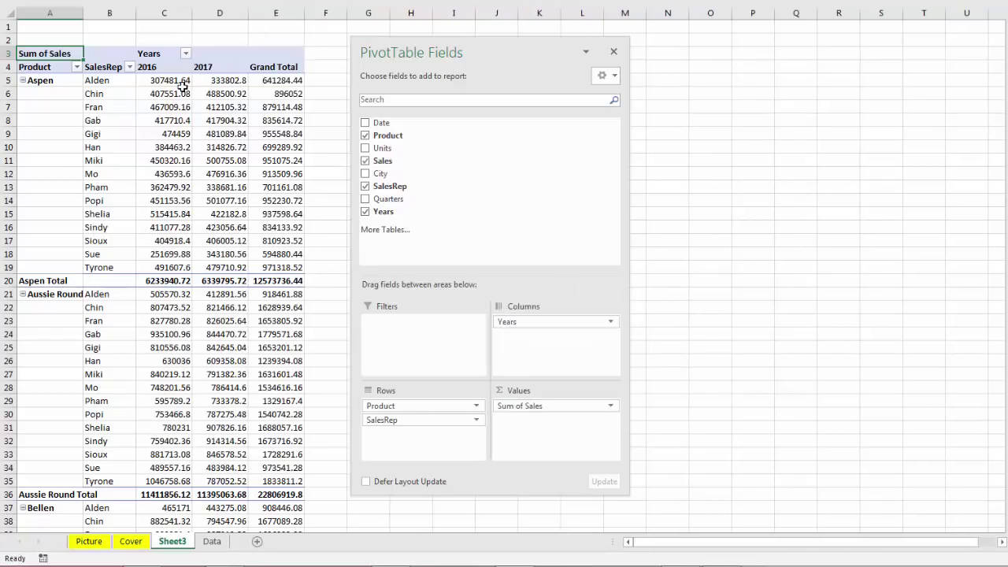
# Set the number format of the Sum of Sales values to Currency with 0 decimal places and the $ symbol.
pyautogui.moveTo(182, 87)
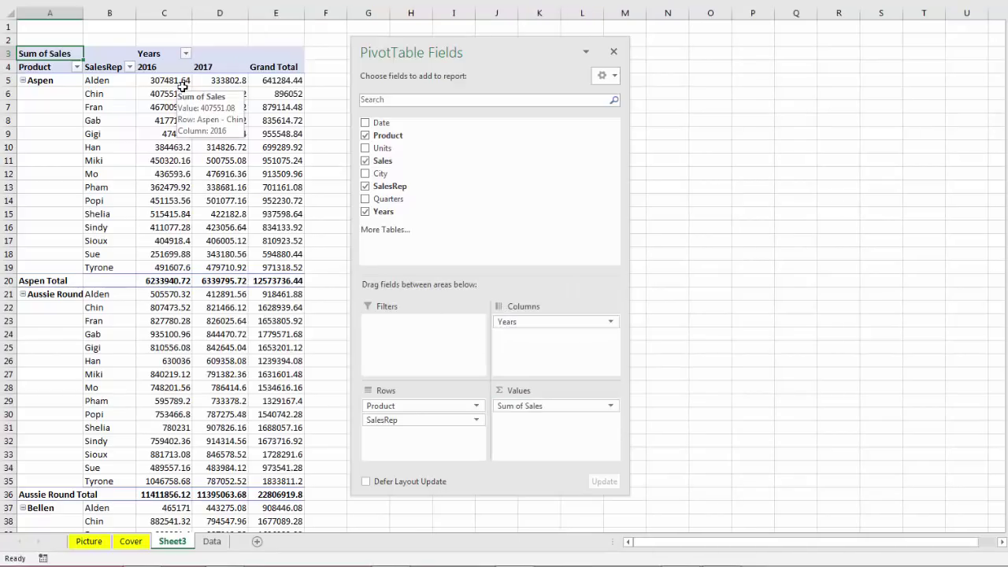
pyautogui.rightClick(171, 81)
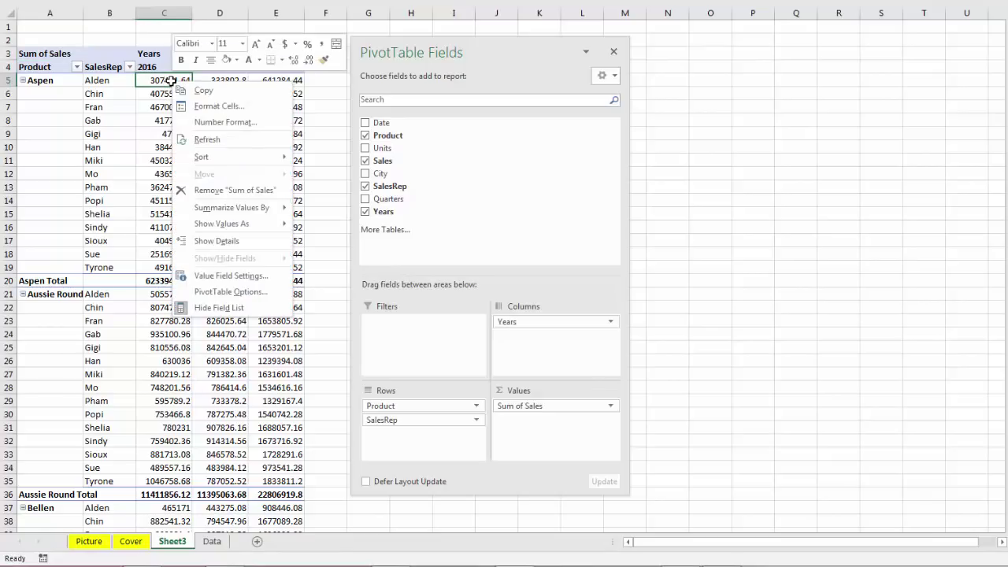
pyautogui.click(214, 124)
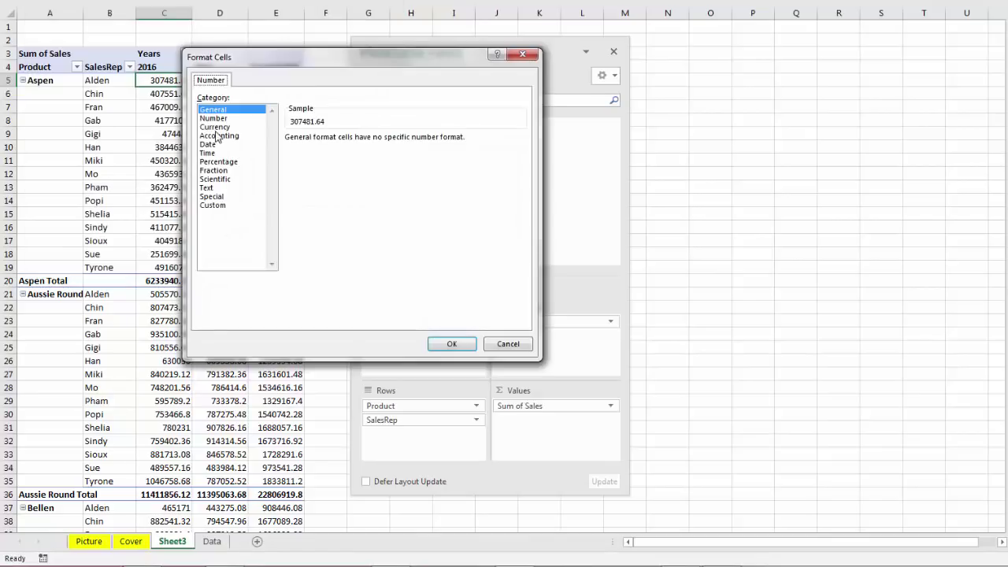
pyautogui.click(216, 126)
pyautogui.click(375, 143)
pyautogui.click(375, 142)
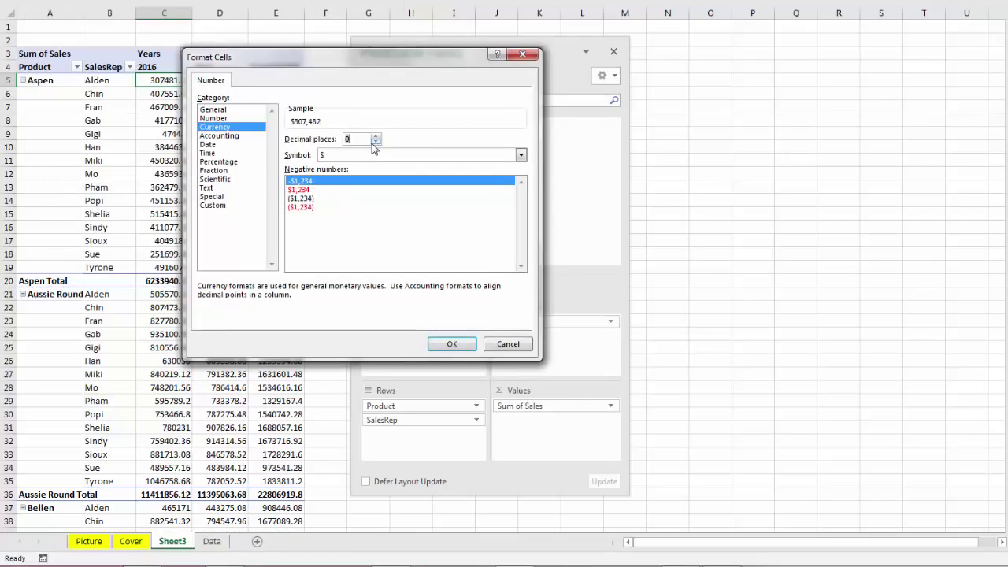
pyautogui.click(445, 345)
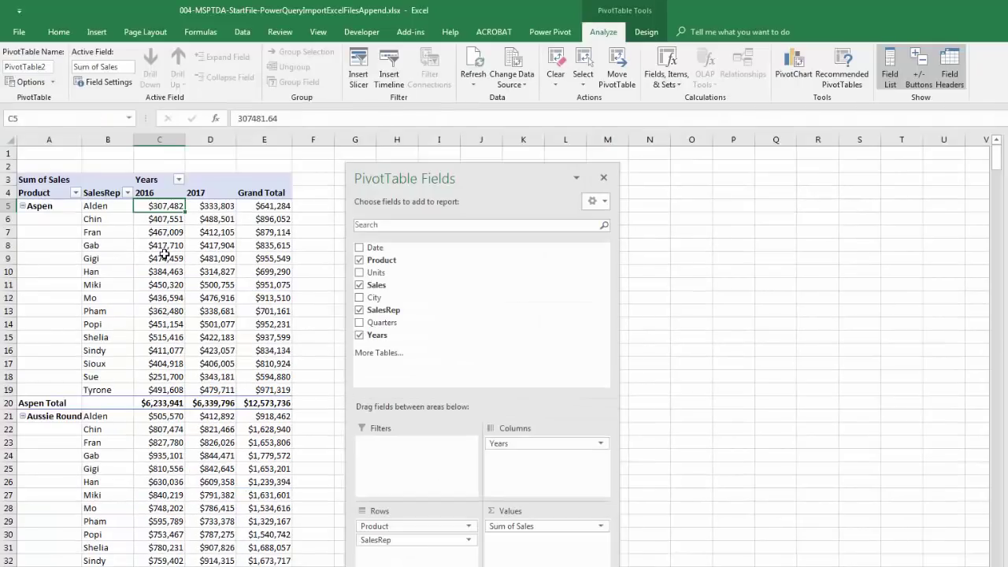
# Insert slicers for the Product and City fields of the PivotTable.
pyautogui.moveTo(164, 252)
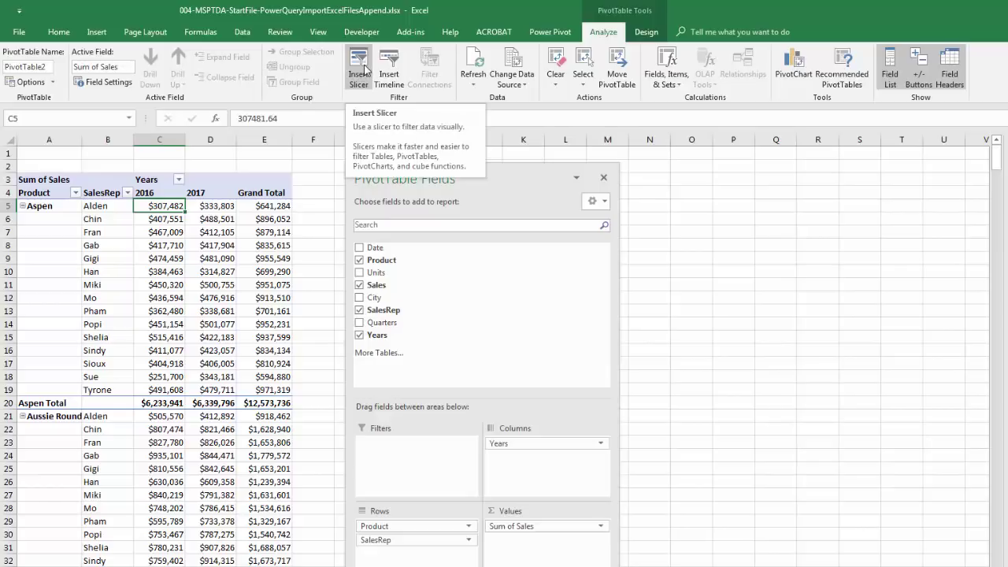
pyautogui.click(362, 71)
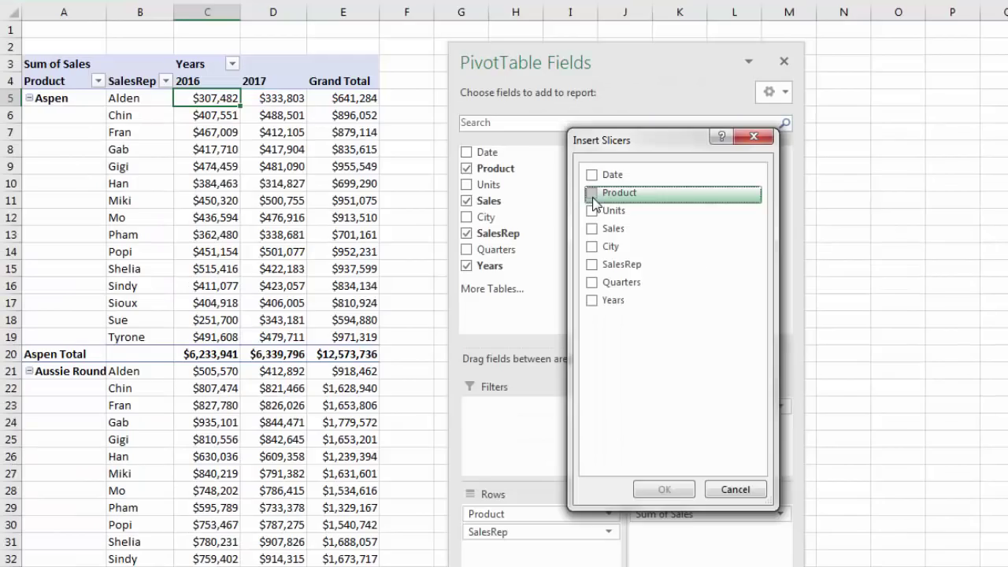
pyautogui.click(592, 194)
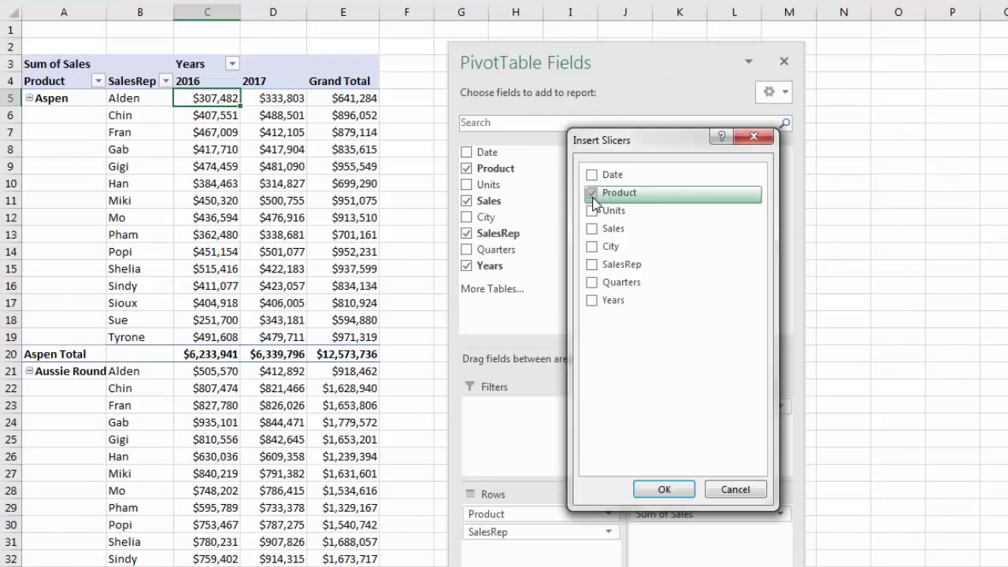
pyautogui.click(589, 251)
pyautogui.click(683, 488)
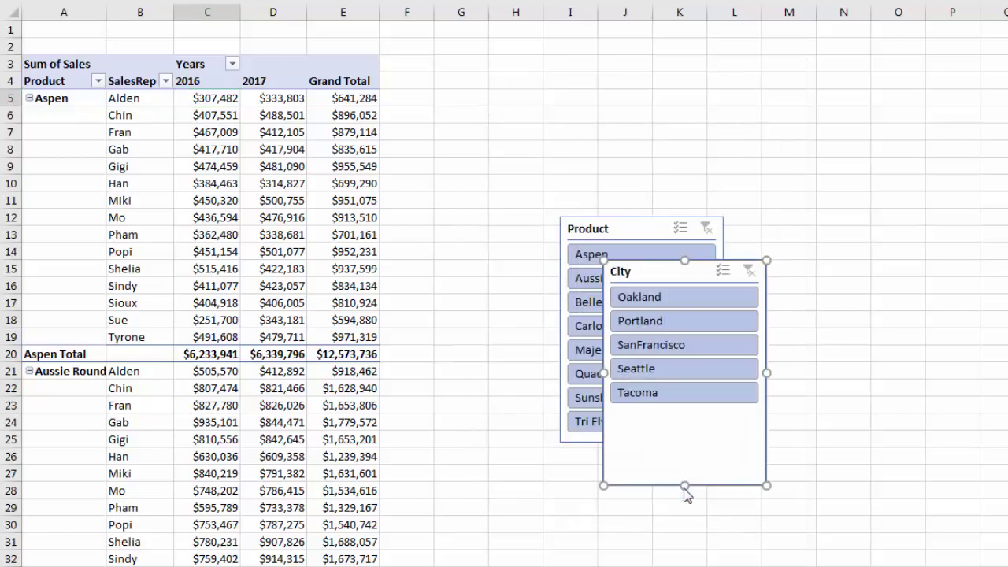
# Arrange the slicers beside the PivotTable, giving Product 2 columns and a wider box and shrinking City to about 2.43" by 1.52".
pyautogui.moveTo(611, 229); pyautogui.dragTo(470, 140)
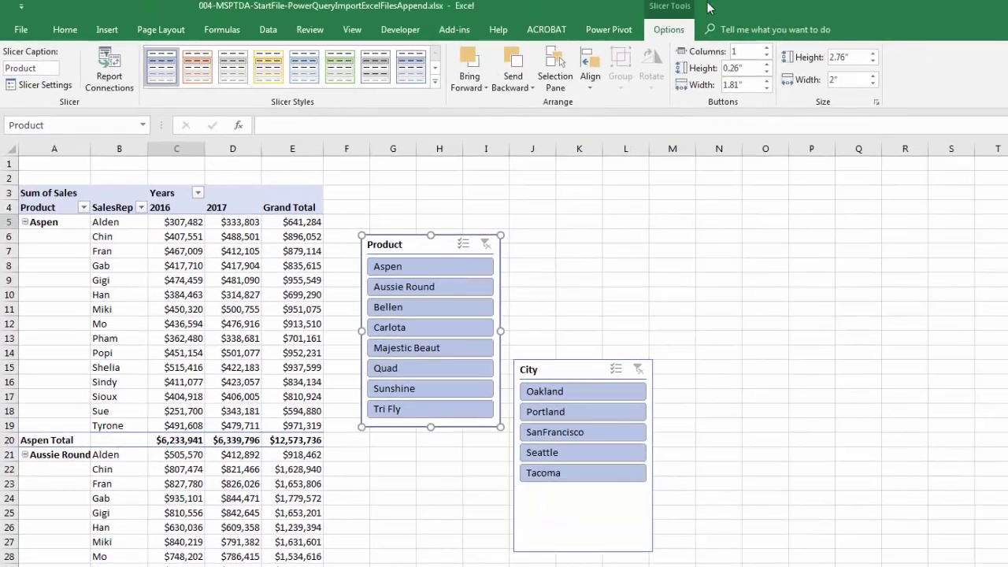
pyautogui.click(766, 47)
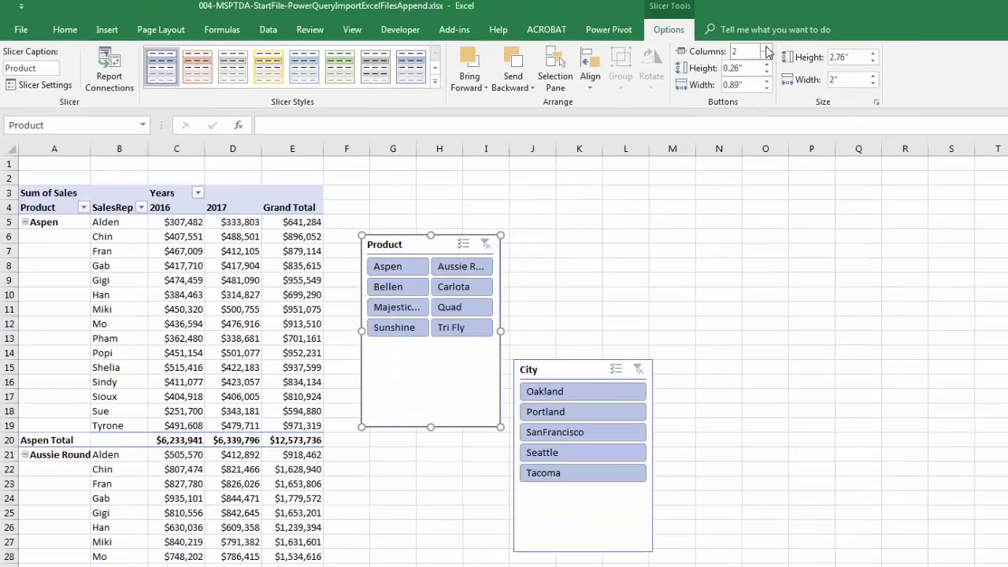
pyautogui.moveTo(497, 427); pyautogui.dragTo(592, 241)
pyautogui.moveTo(689, 425); pyautogui.dragTo(657, 402)
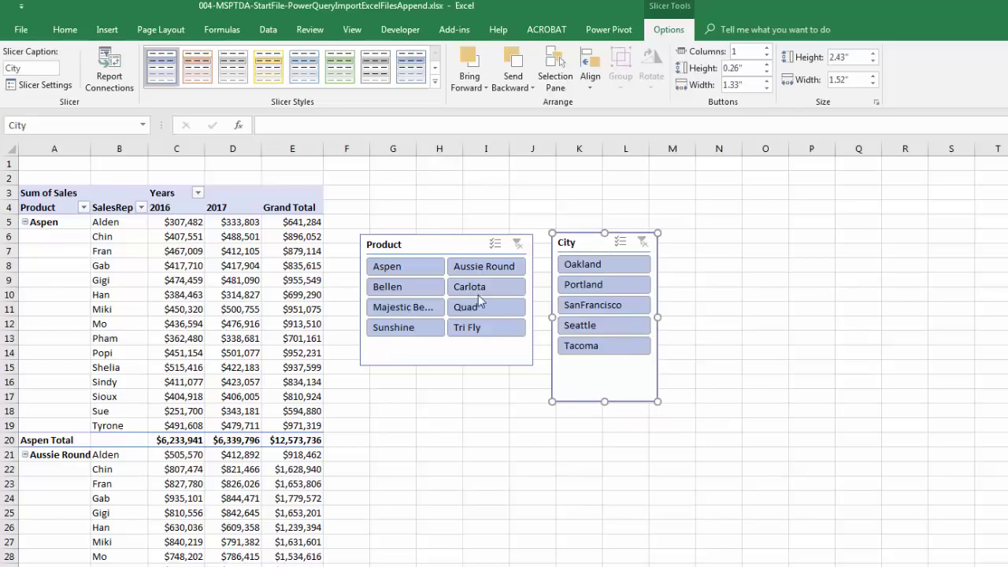
# Filter the PivotTable to product Aspen and city Oakland with the slicers, and move the field list off the slicers.
pyautogui.click(402, 268)
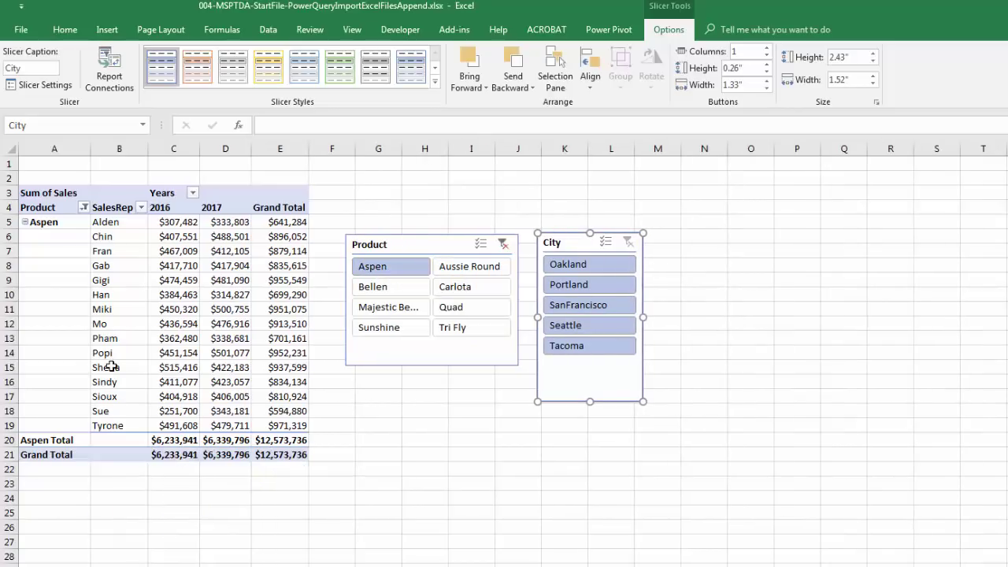
pyautogui.click(583, 270)
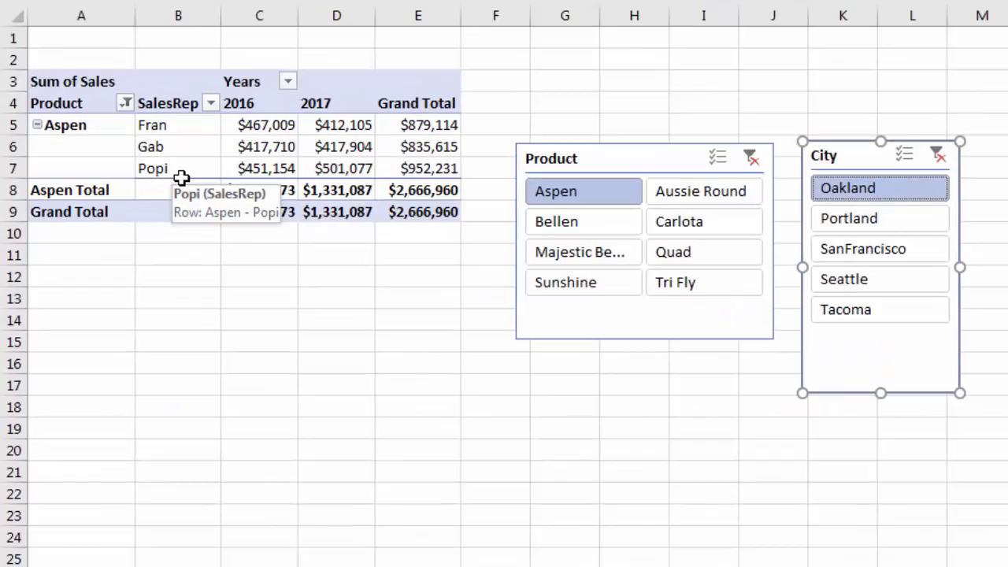
pyautogui.click(274, 155)
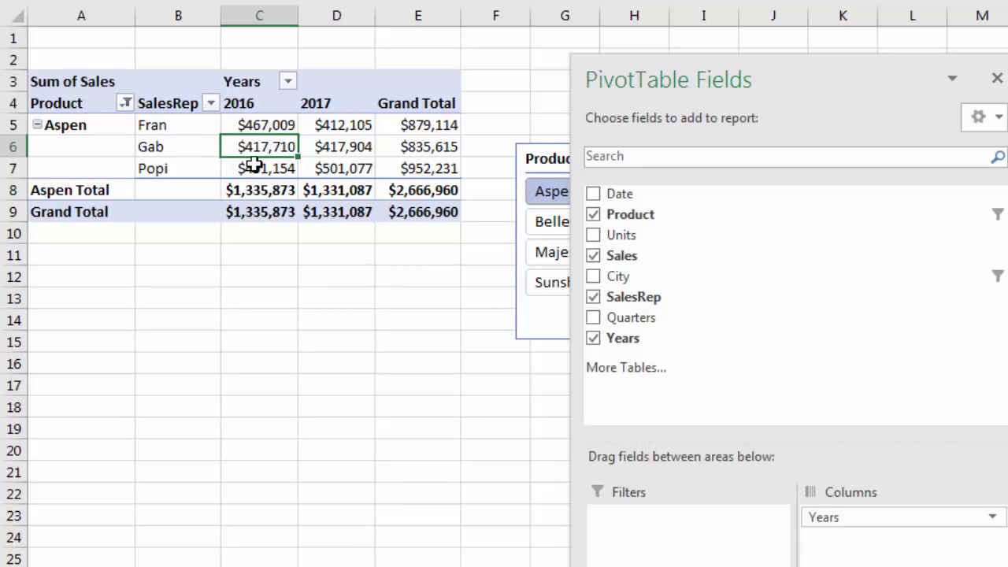
pyautogui.moveTo(742, 83); pyautogui.dragTo(1007, 93)
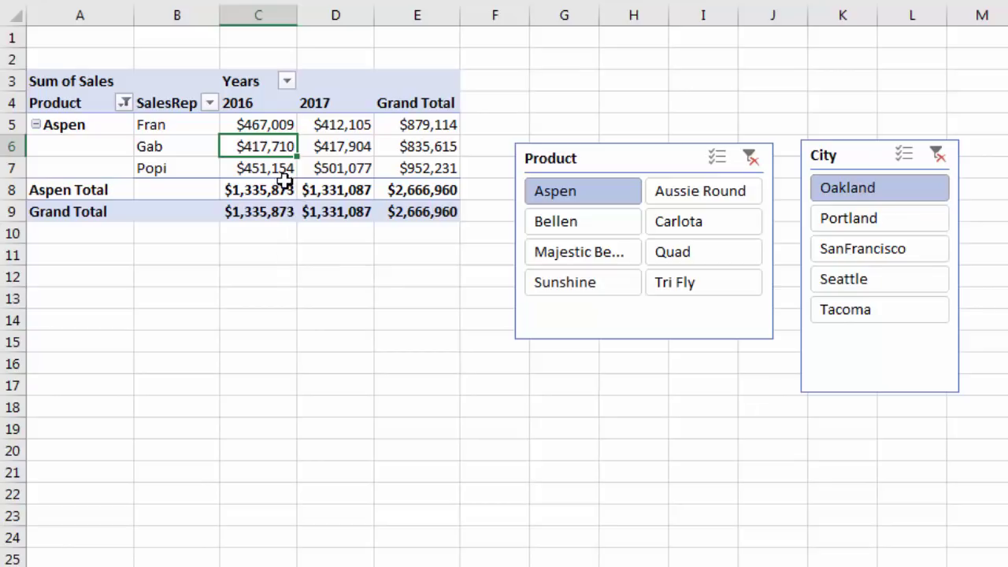
# Switch the City slicer to Portland and back to Oakland to compare the sales reps' totals.
pyautogui.moveTo(267, 154)
pyautogui.click(881, 181)
pyautogui.click(849, 224)
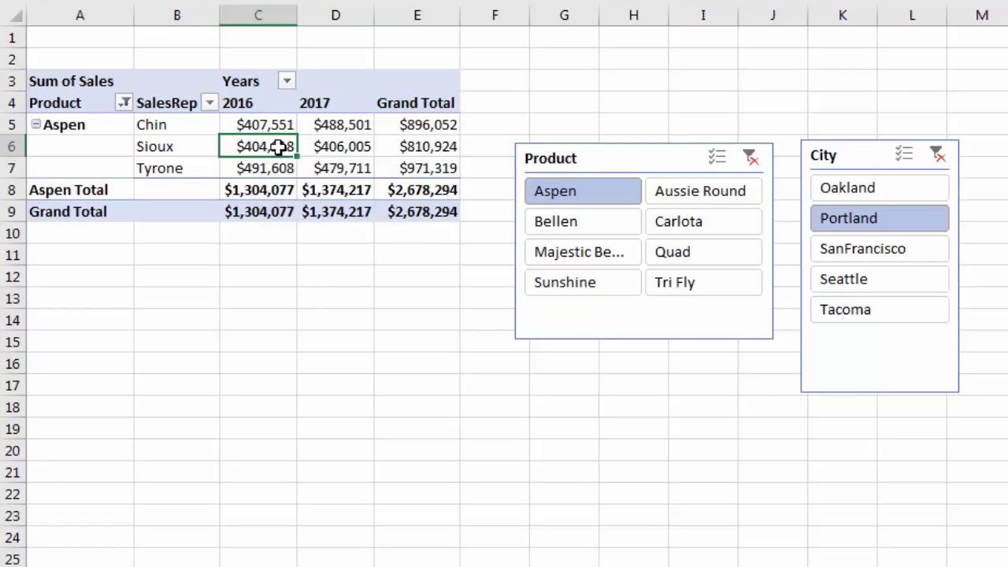
pyautogui.click(838, 197)
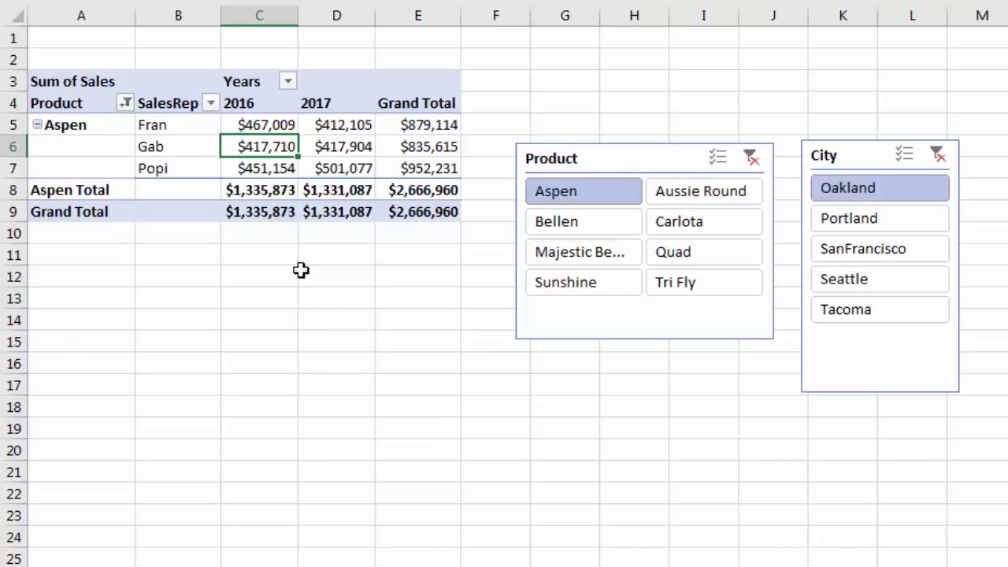
pyautogui.moveTo(282, 172)
pyautogui.click(340, 156)
pyautogui.click(345, 168)
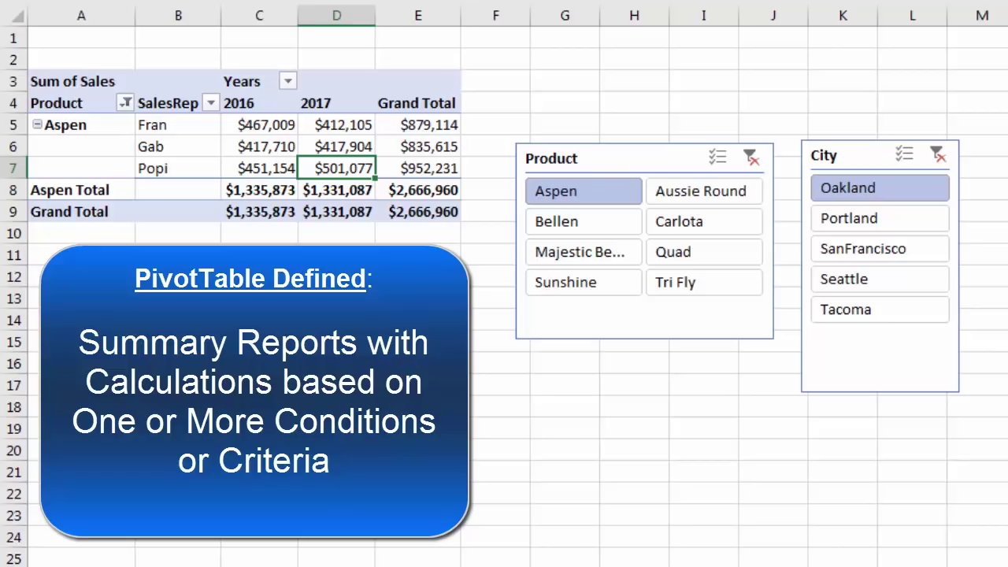
# Clear the City slicer's filter and rename the PivotTable worksheet as PT Report.
pyautogui.click(937, 155)
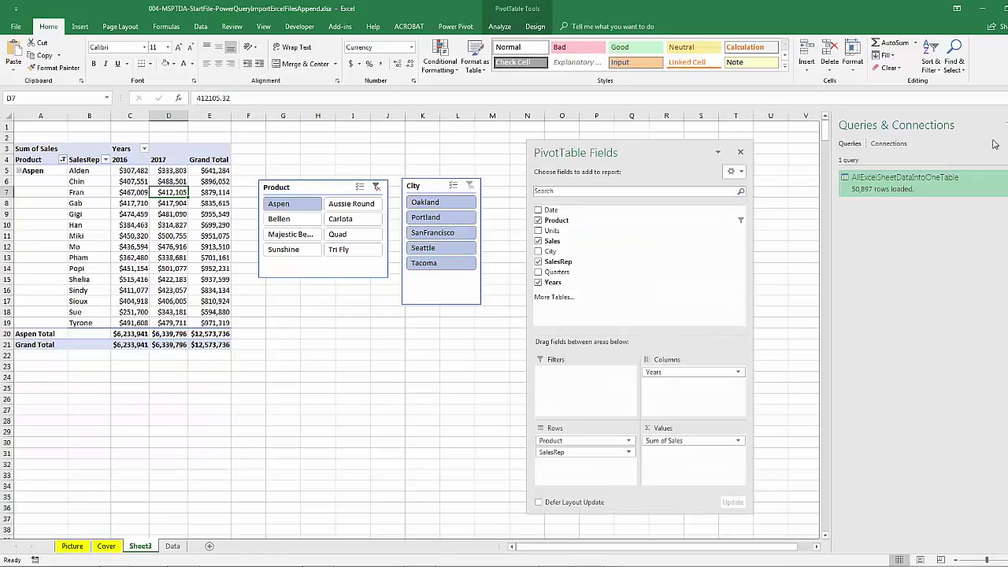
pyautogui.doubleClick(140, 550)
pyautogui.write('PT Repor')
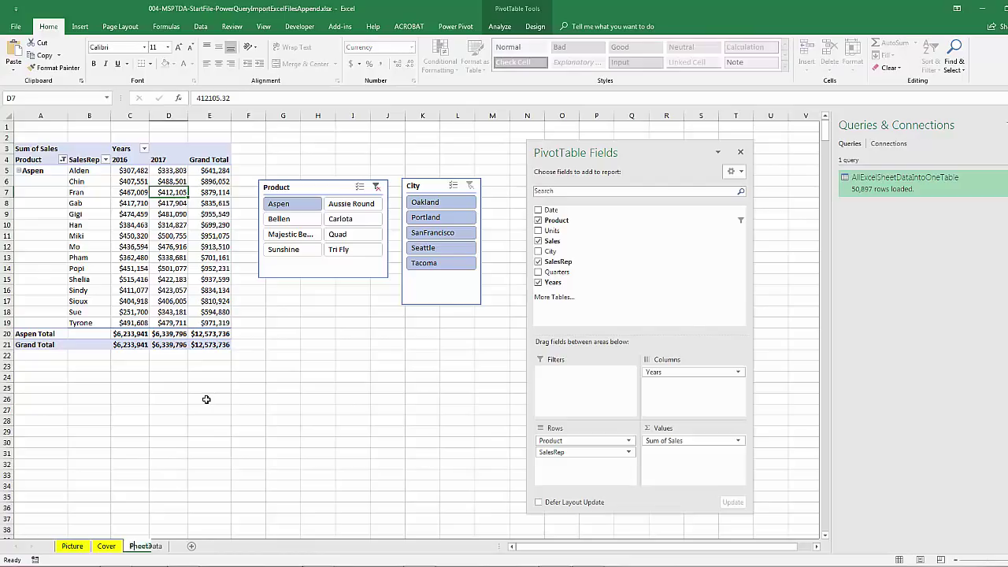
pyautogui.write('t')
pyautogui.press('Return')
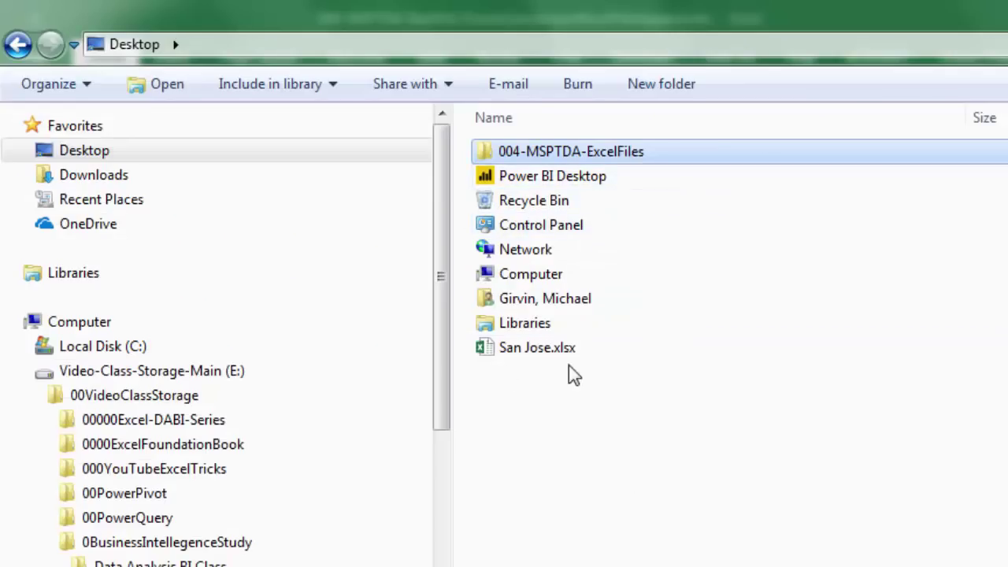
# In Windows Explorer, look over San Jose.xlsx from the Desktop and paste a copy of it into the 004-MSPTDA-ExcelFiles folder.
pyautogui.doubleClick(526, 352)
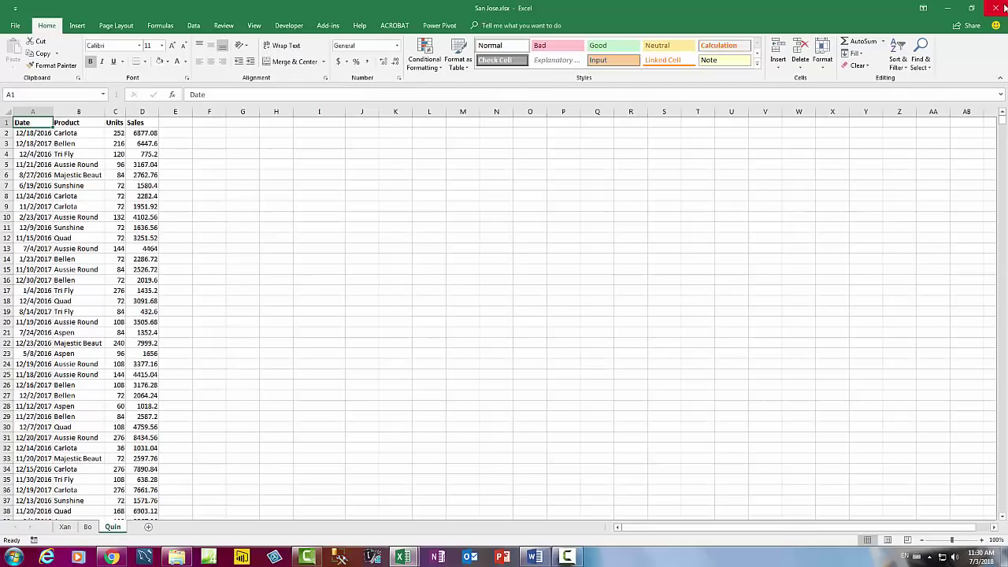
pyautogui.click(998, 8)
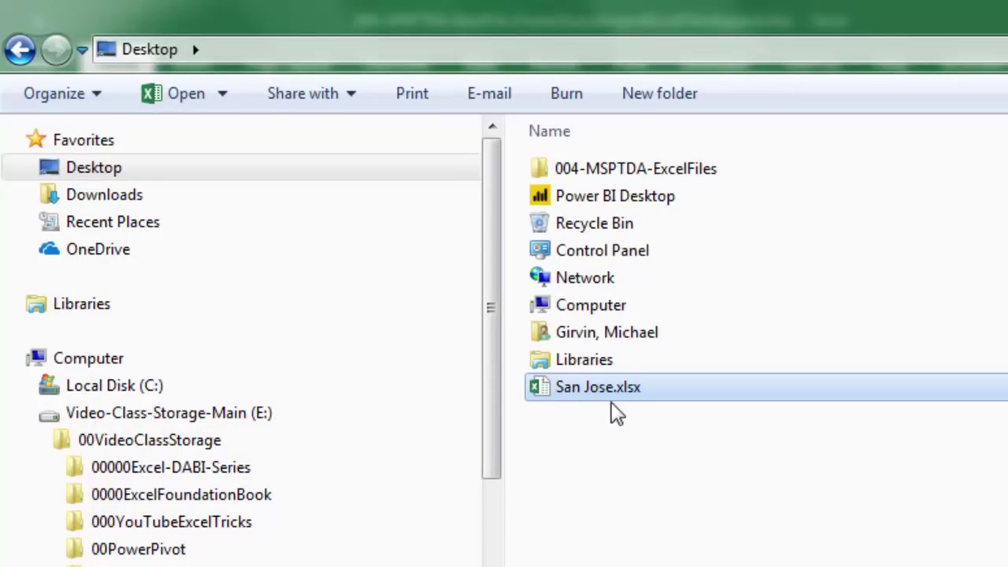
pyautogui.hotkey('ctrl', 'c')
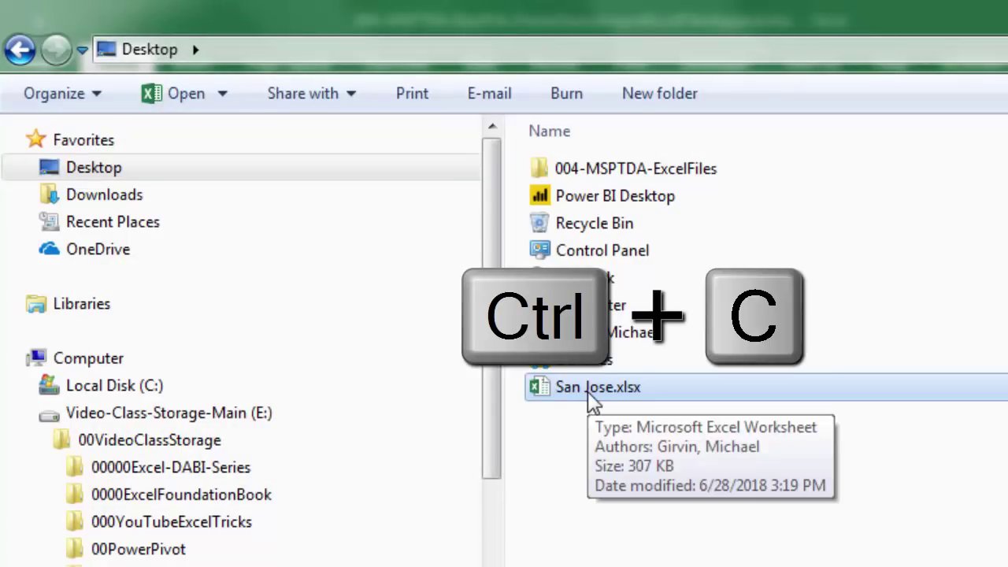
pyautogui.doubleClick(621, 169)
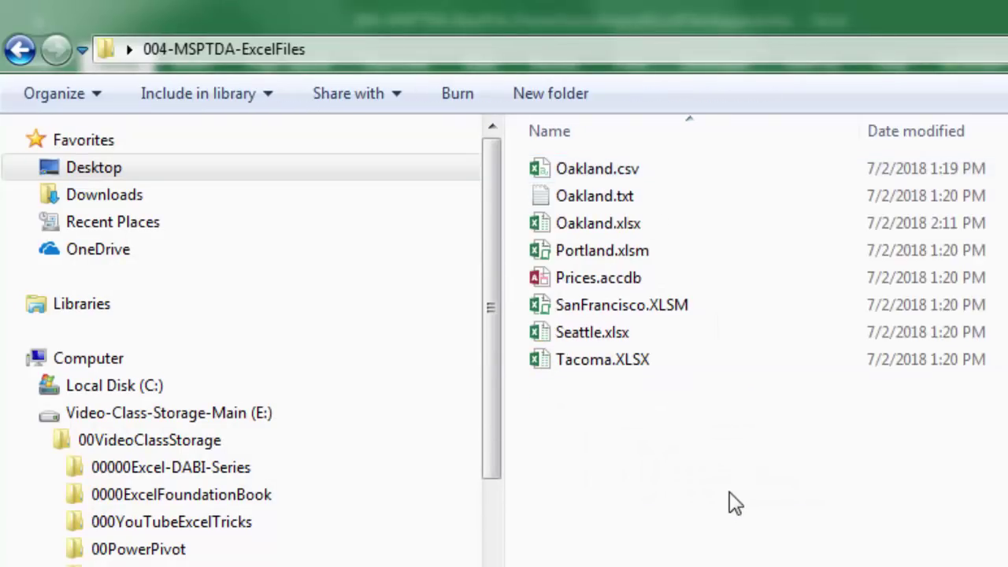
pyautogui.hotkey('ctrl', 'v')
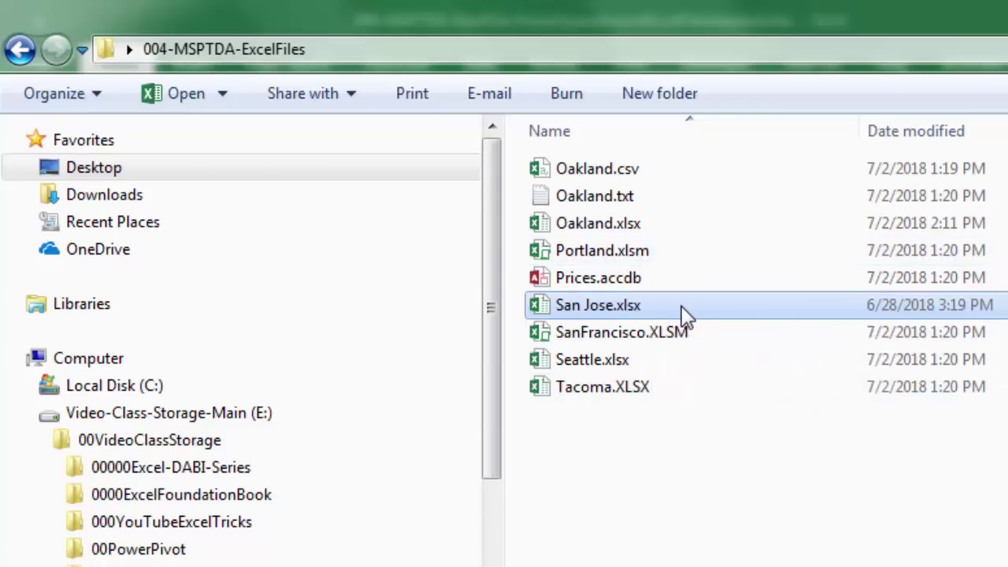
pyautogui.moveTo(681, 305)
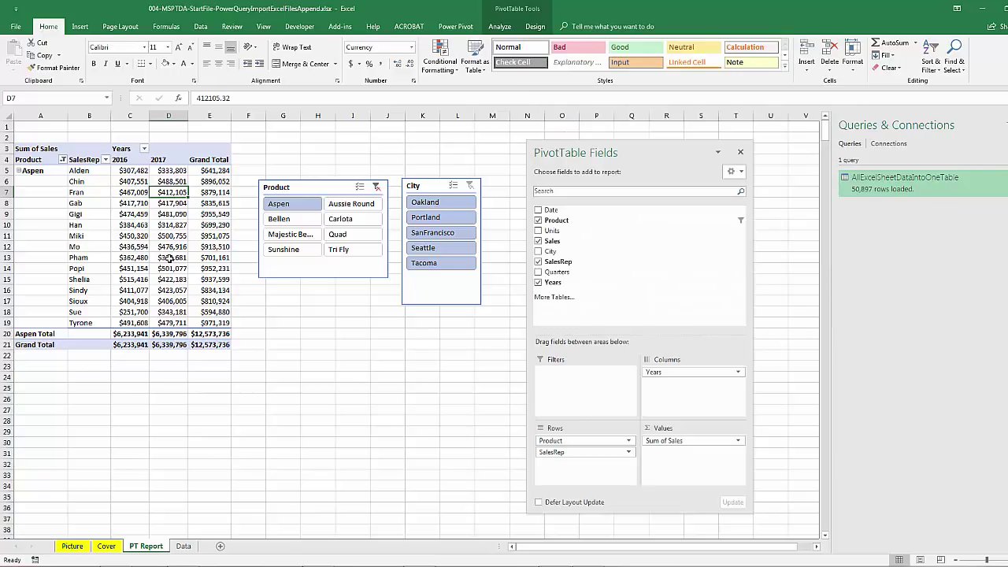
# Back in Excel, refresh the AllExcelSheetDataIntoOneTable query and the PivotTable to include the San Jose data.
pyautogui.moveTo(170, 258)
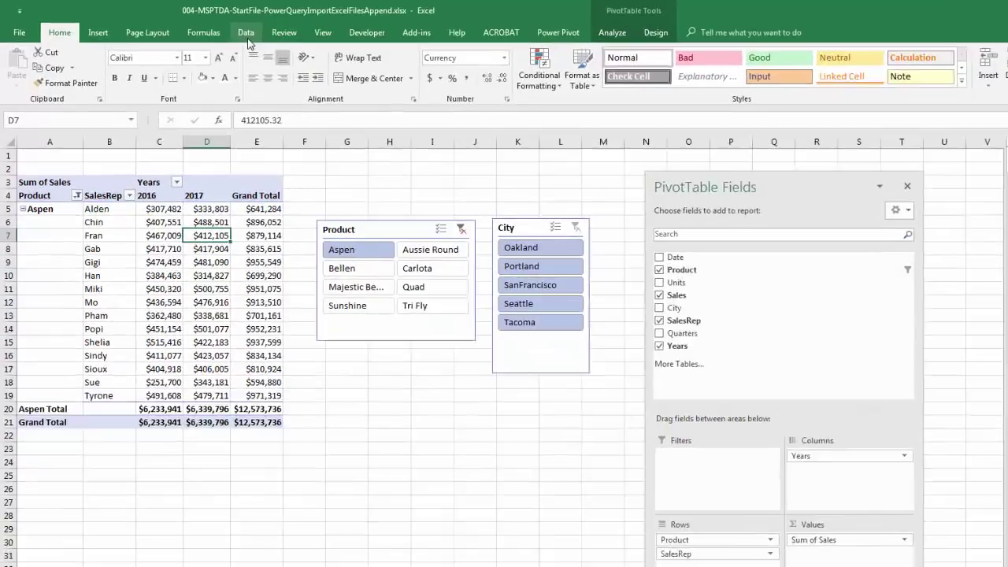
pyautogui.click(201, 27)
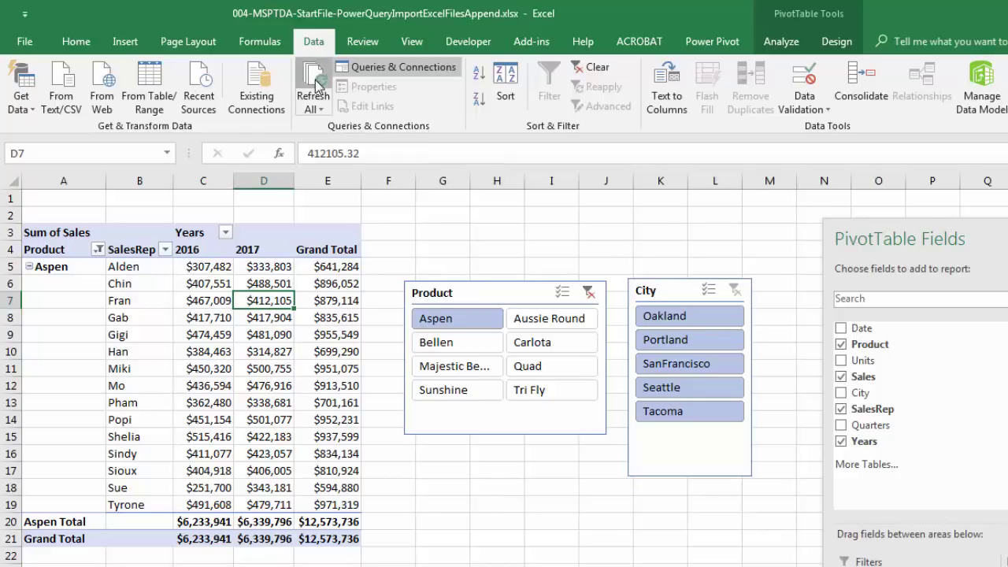
pyautogui.click(394, 67)
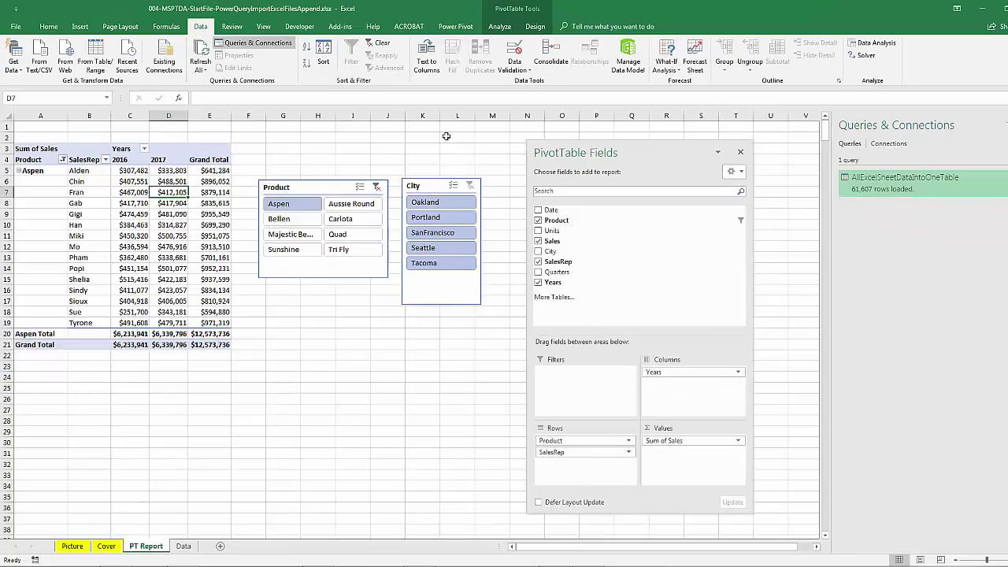
pyautogui.rightClick(161, 190)
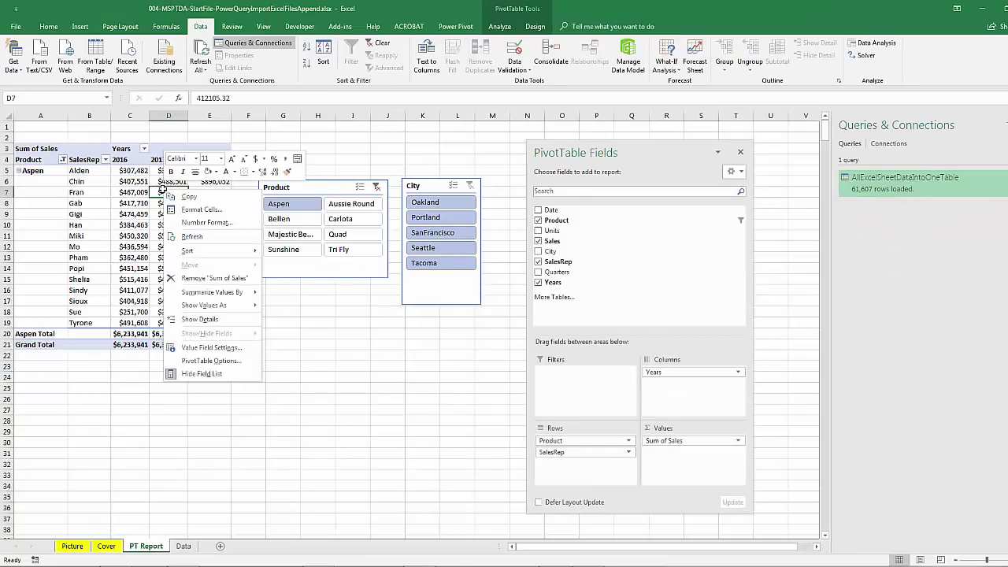
pyautogui.click(191, 236)
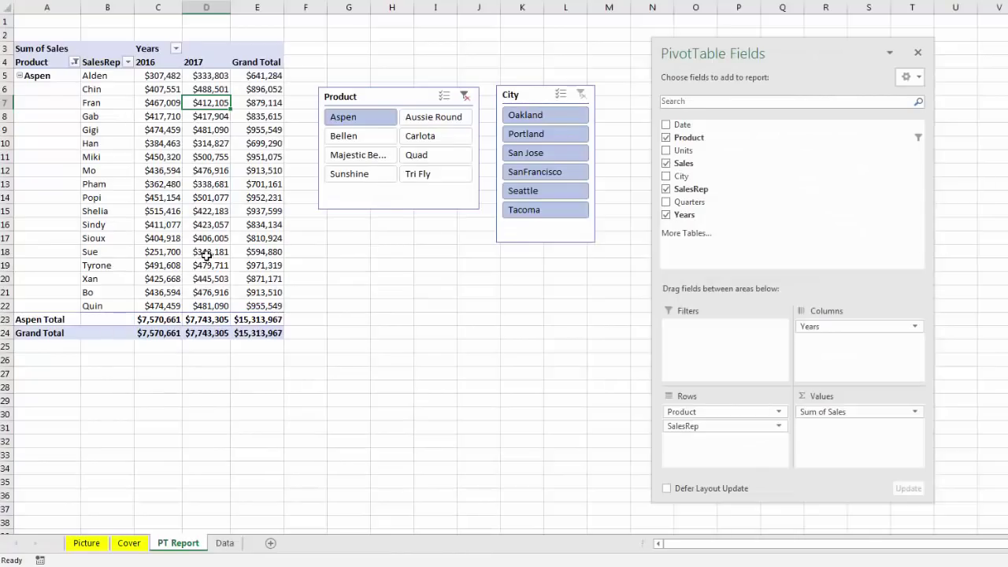
# Review the refreshed table on the Data worksheet and the query's loaded row count, and return to the PT Report worksheet.
pyautogui.click(224, 544)
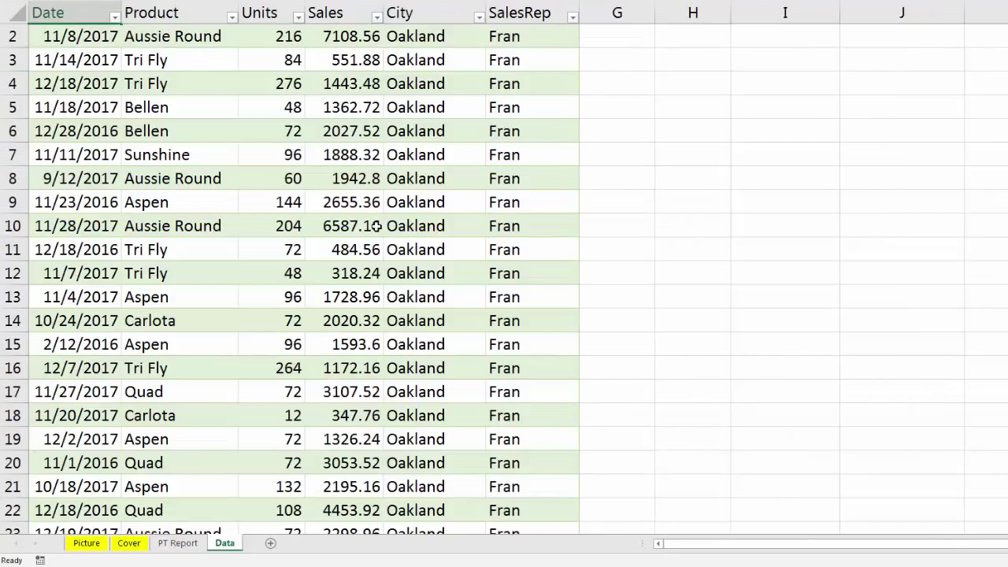
pyautogui.scroll(1, 377, 227)
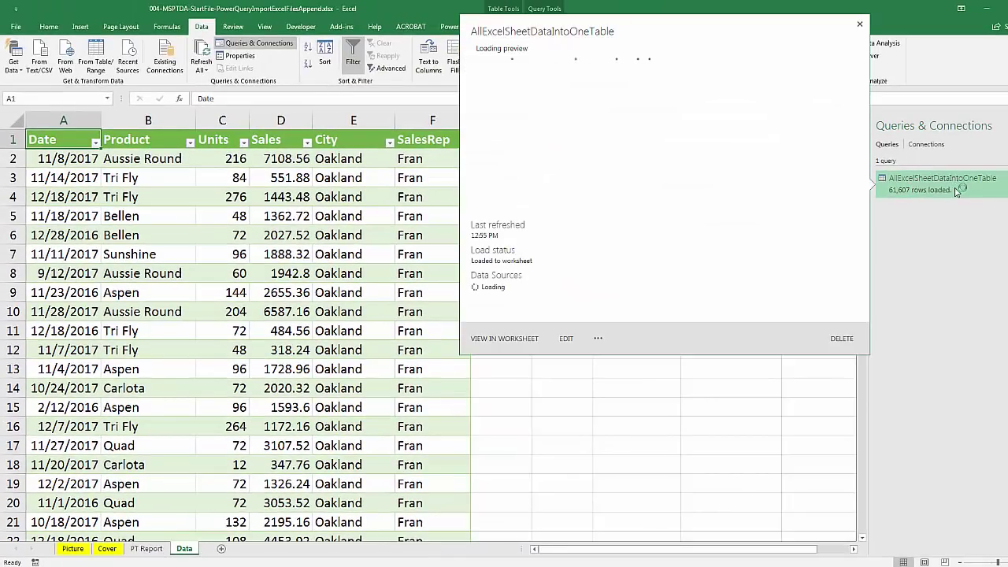
pyautogui.click(147, 548)
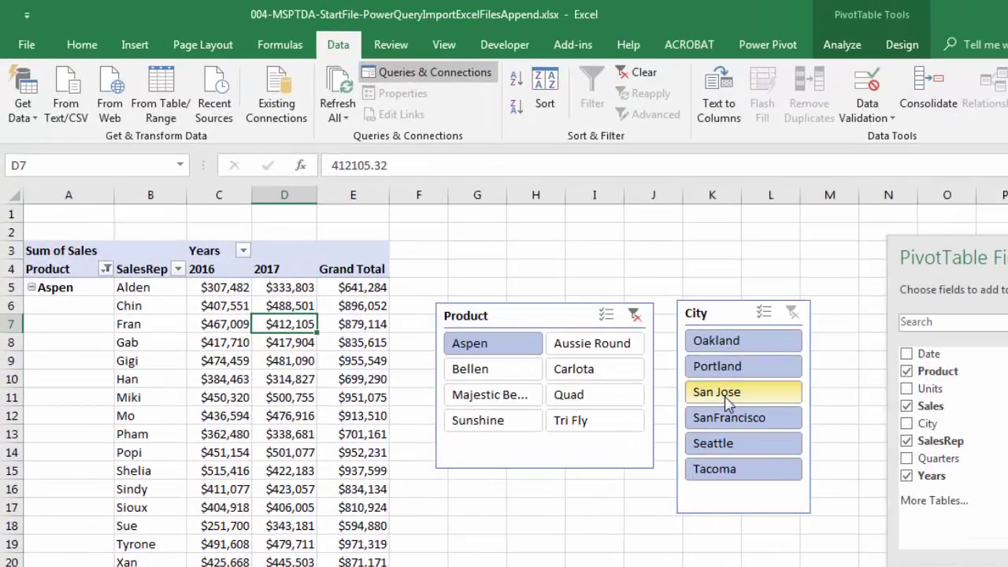
# Filter the PivotTable with the slicers to the city San Jose and the products Carlota, Quad and Tri Fly.
pyautogui.click(725, 402)
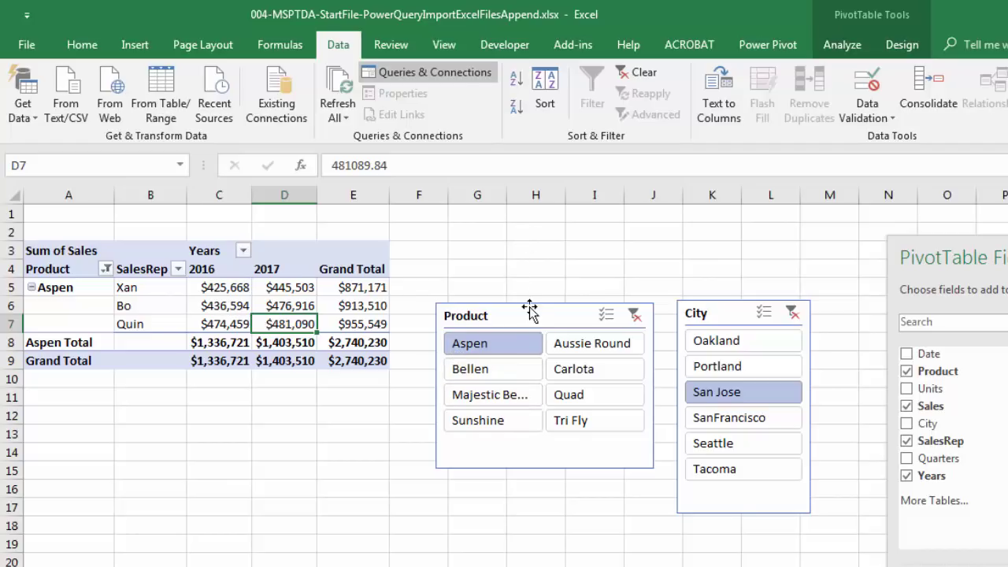
pyautogui.click(570, 376)
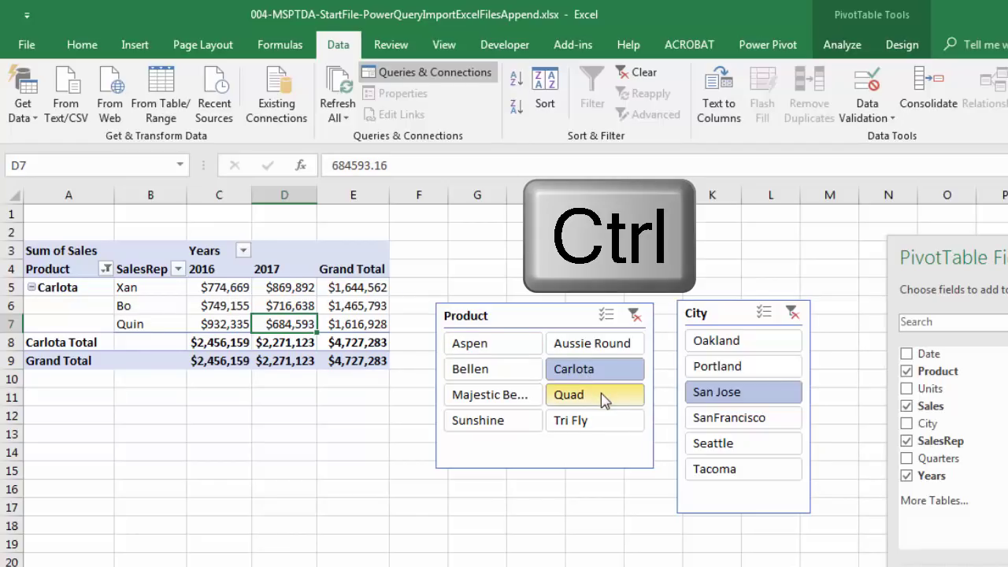
pyautogui.keyDown('ctrl'); pyautogui.click(601, 393); pyautogui.keyUp('ctrl')
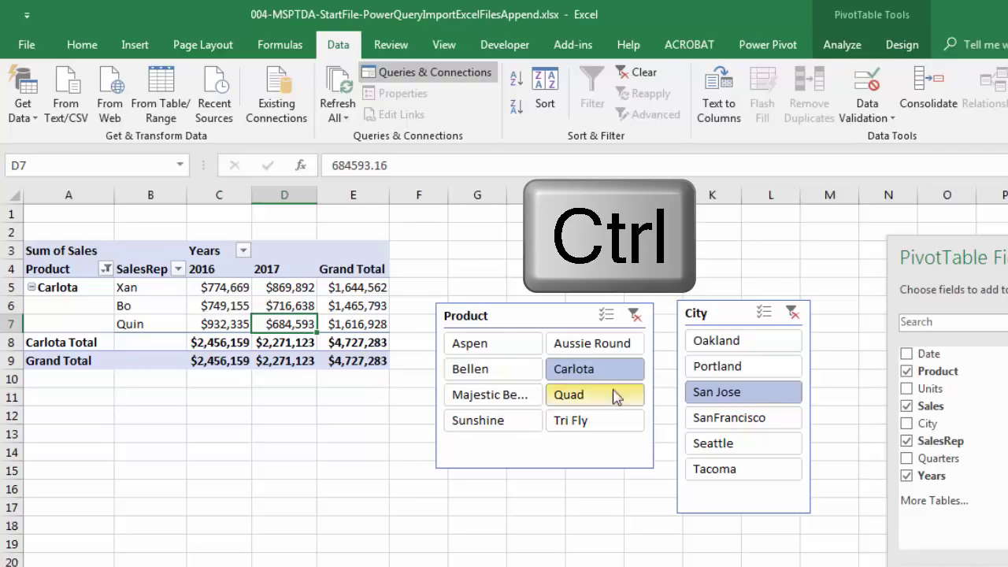
pyautogui.keyDown('ctrl'); pyautogui.click(594, 431); pyautogui.keyUp('ctrl')
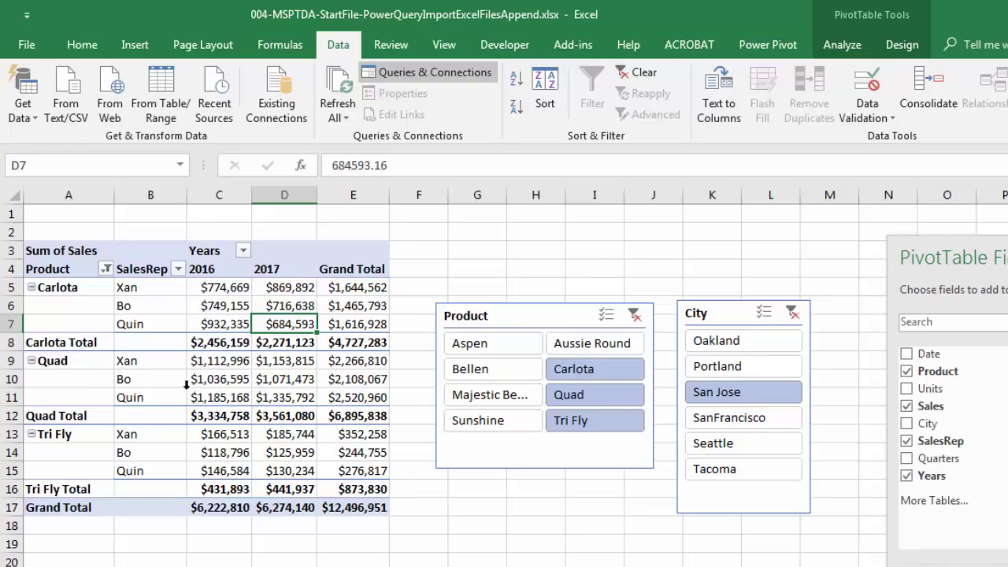
pyautogui.click(269, 378)
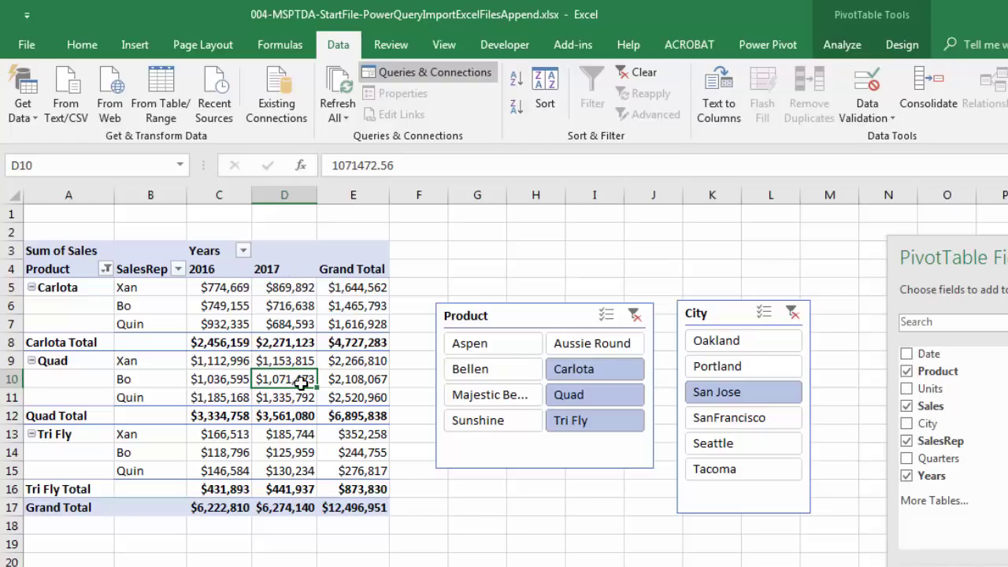
pyautogui.click(289, 307)
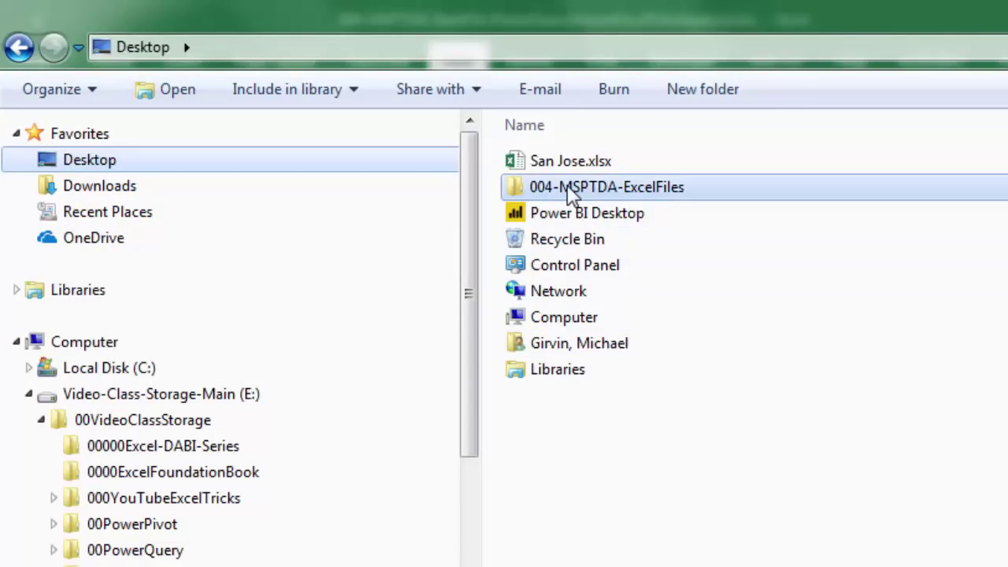
# In Windows Explorer, rename the 004-MSPTDA-ExcelFiles folder on the Desktop as 004-MSPTDA-ExcelFiles-01.
pyautogui.click(568, 192)
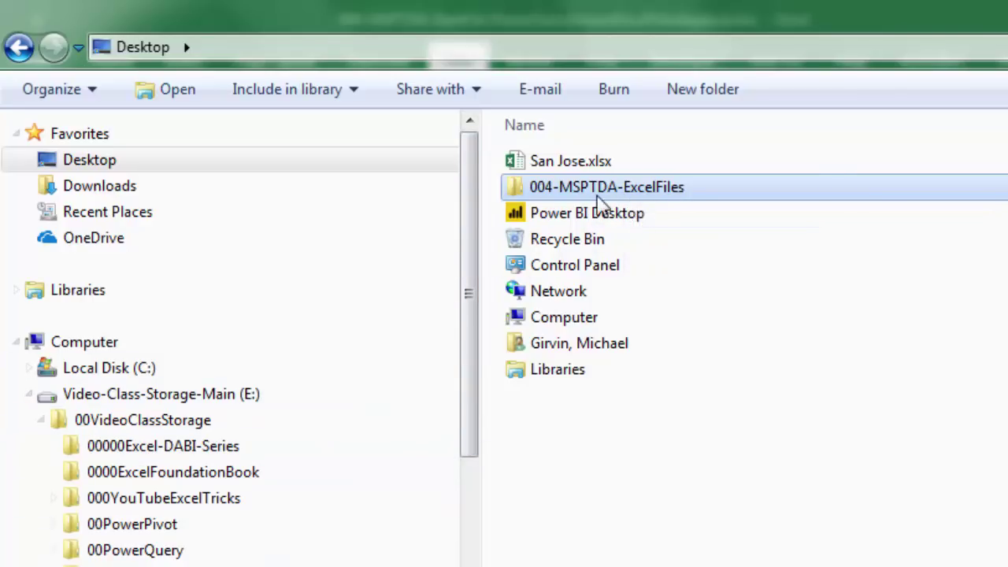
pyautogui.press('F2')
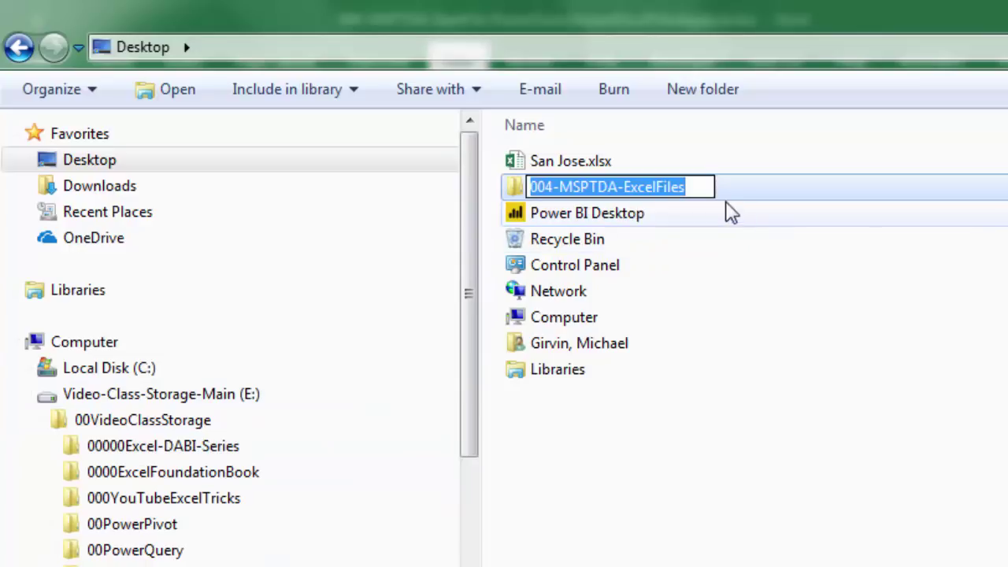
pyautogui.click(704, 189)
pyautogui.write('-01')
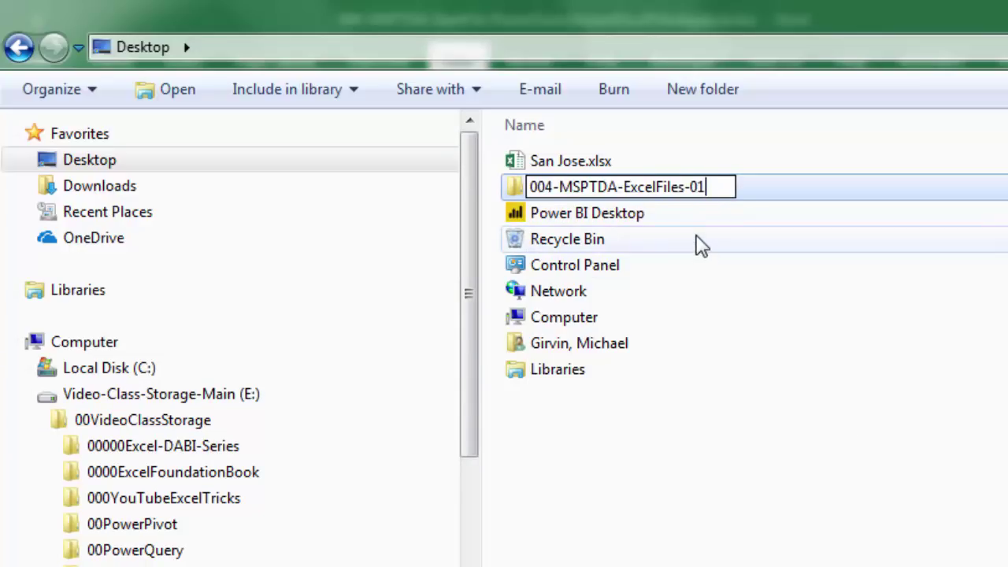
pyautogui.press('Return')
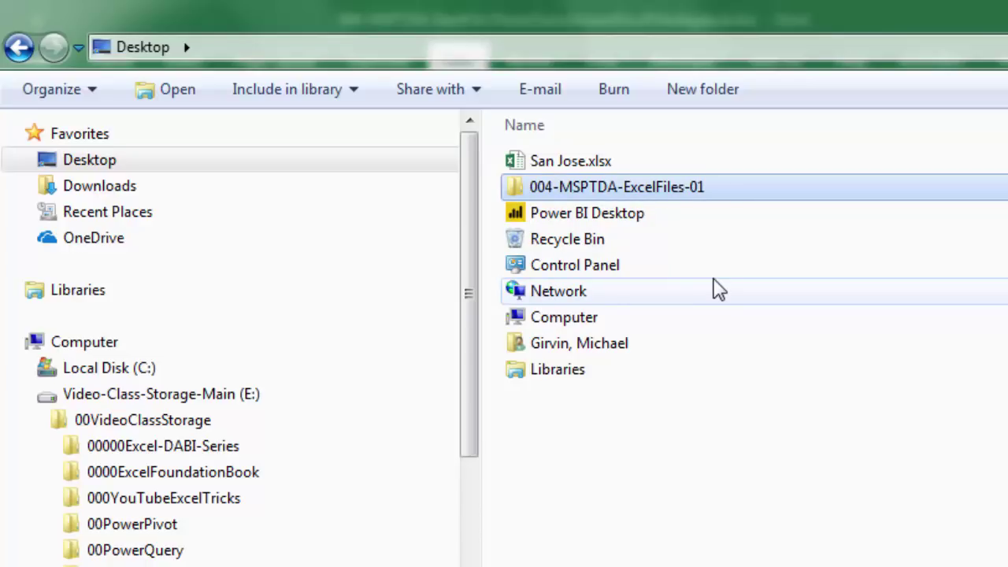
# Back in Excel, try to refresh the AllExcelSheetDataIntoOneTable query against its existing source folder path.
pyautogui.rightClick(880, 182)
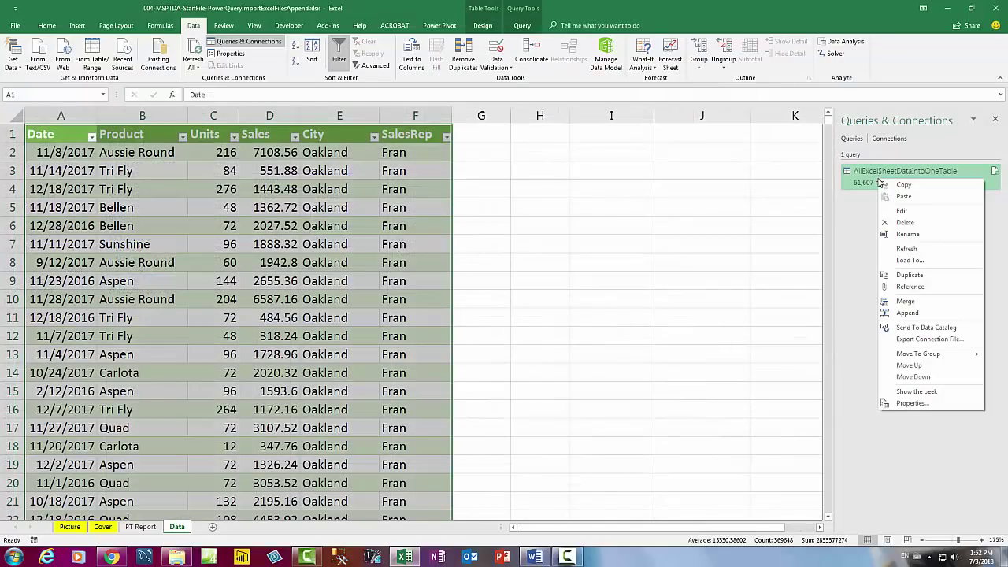
pyautogui.click(910, 253)
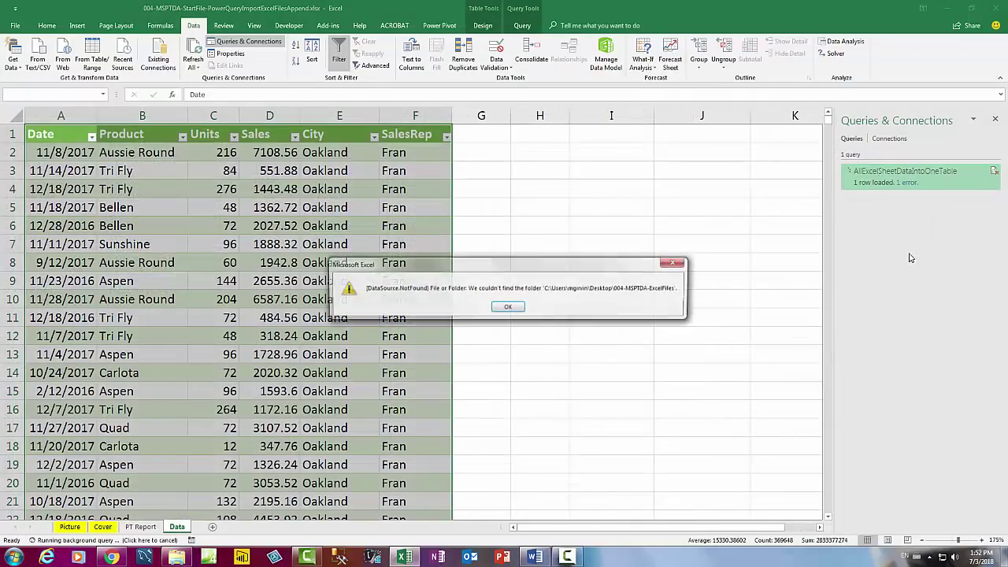
pyautogui.moveTo(885, 231); pyautogui.dragTo(900, 227)
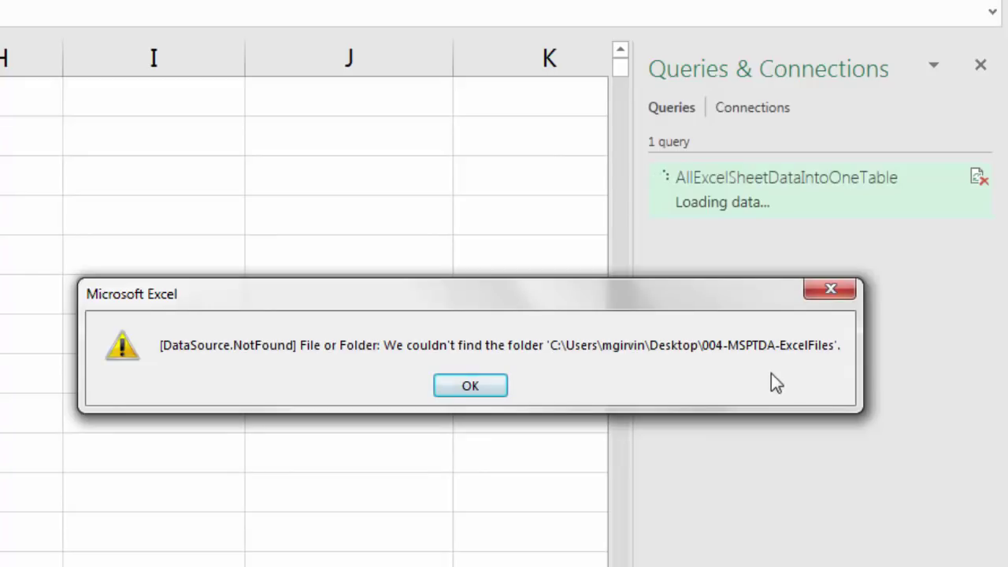
pyautogui.click(488, 387)
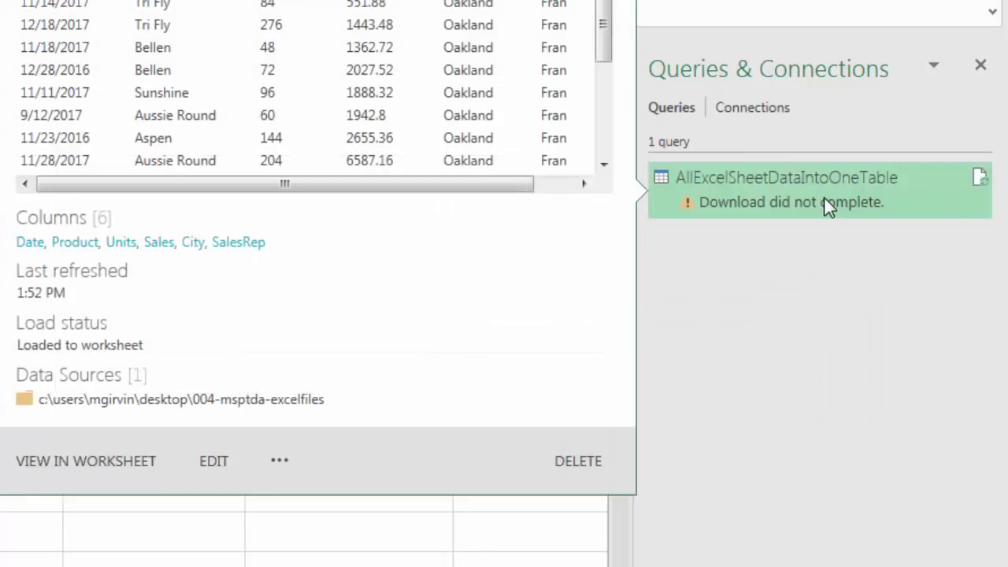
# Edit the AllExcelSheetDataIntoOneTable query's Source step so its folder path ends in 004-MSPTDA-ExcelFiles-01, and load the result to the worksheet.
pyautogui.doubleClick(823, 197)
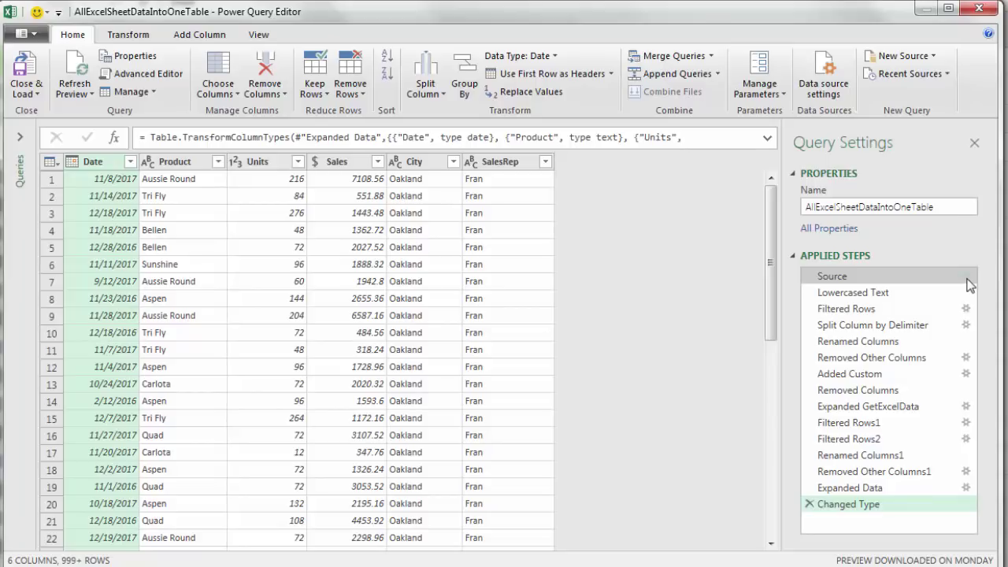
pyautogui.click(967, 277)
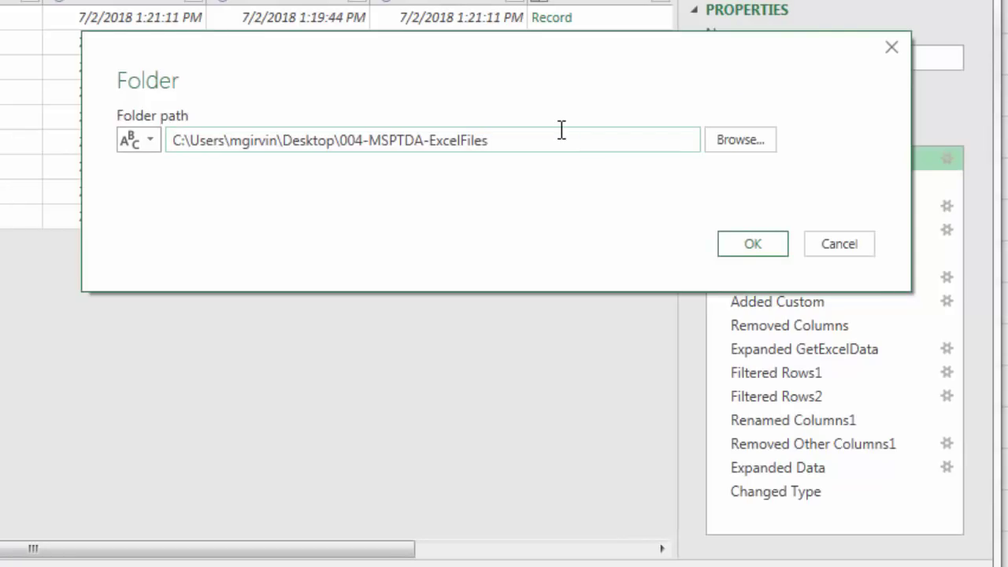
pyautogui.write('01')
pyautogui.click(767, 244)
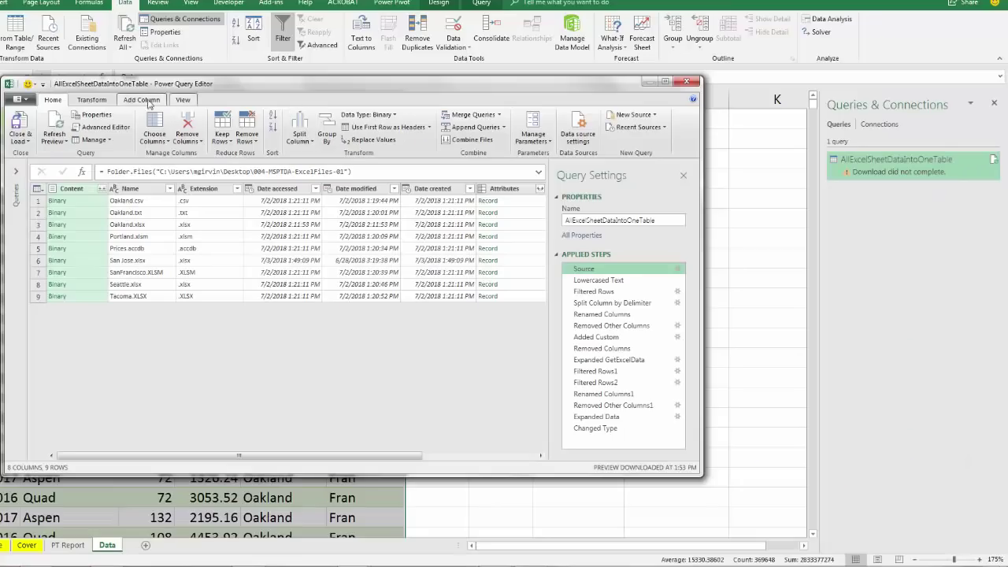
pyautogui.click(20, 125)
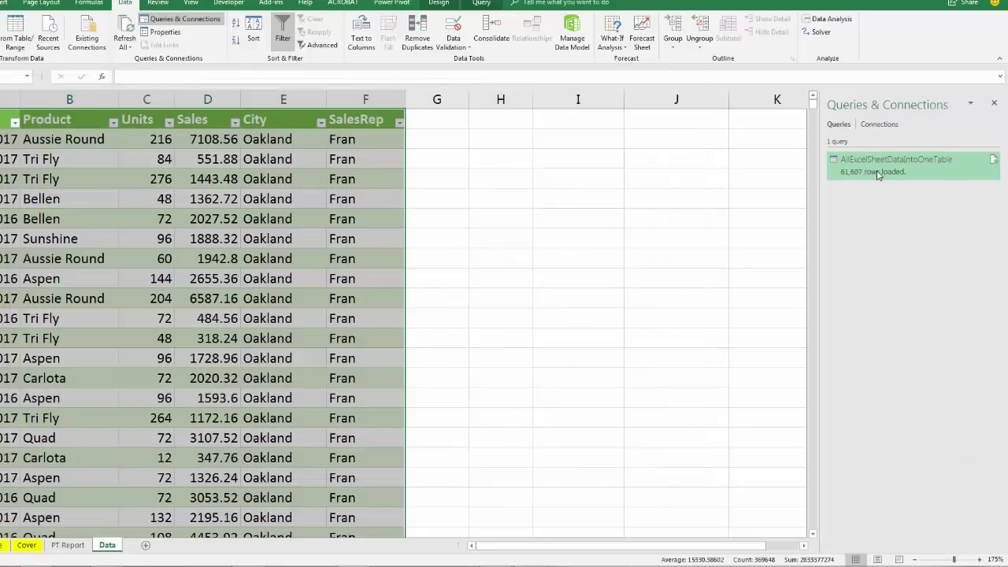
pyautogui.moveTo(878, 174)
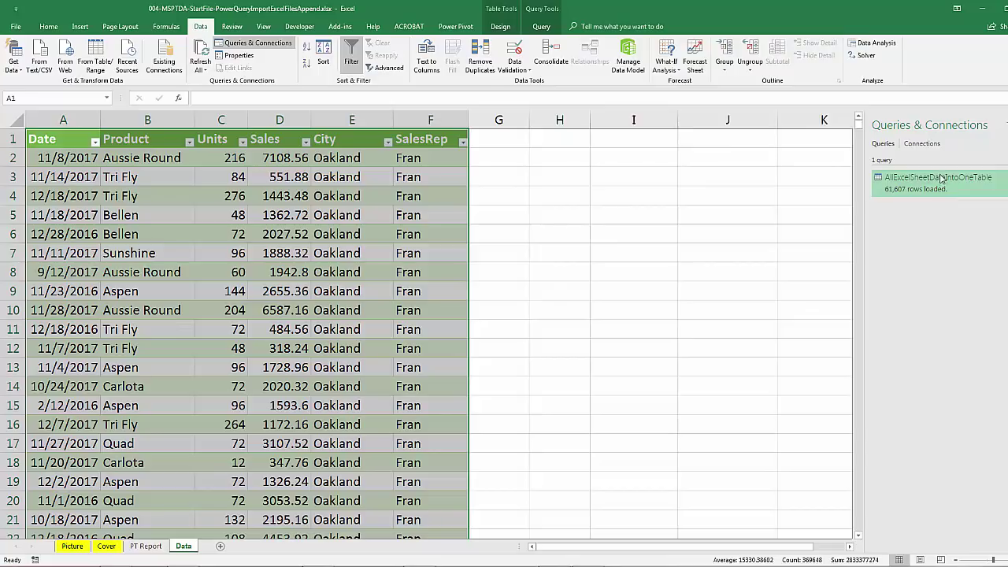
pyautogui.moveTo(942, 195)
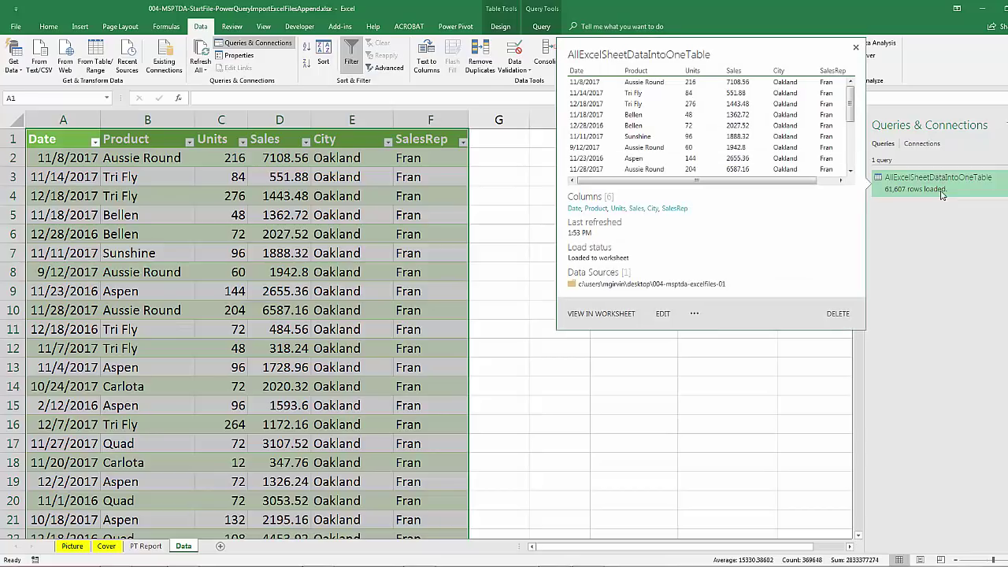